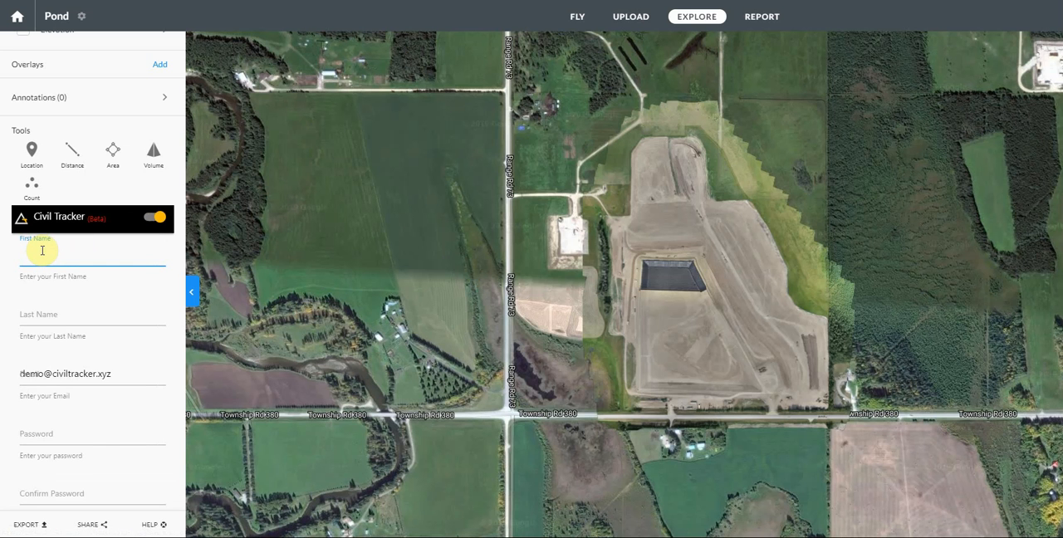
# Step: Fill in the first name, last name and email fields of the Civil Tracker registration form
pyautogui.press('Tab')
pyautogui.write('T')
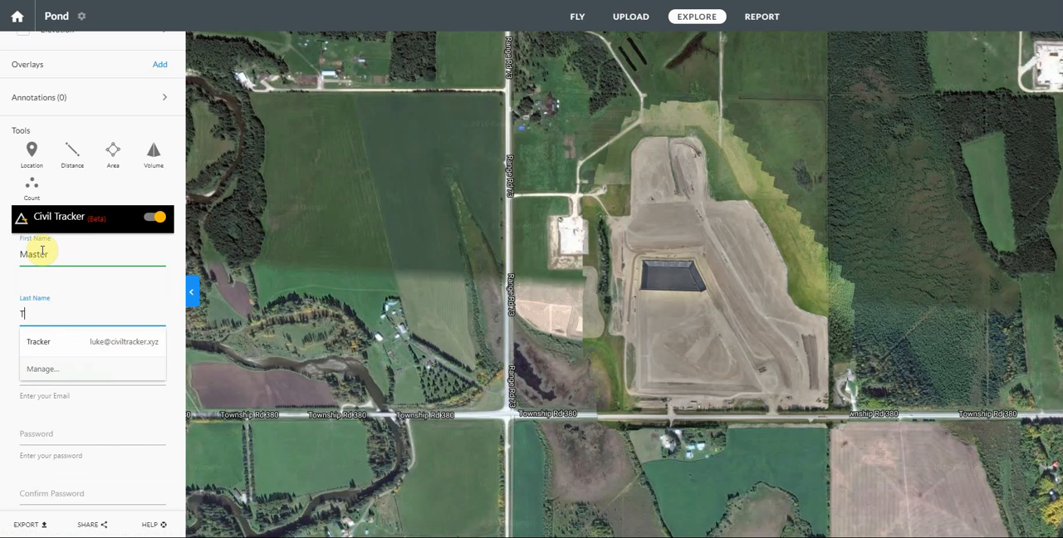
pyautogui.press('Tab')
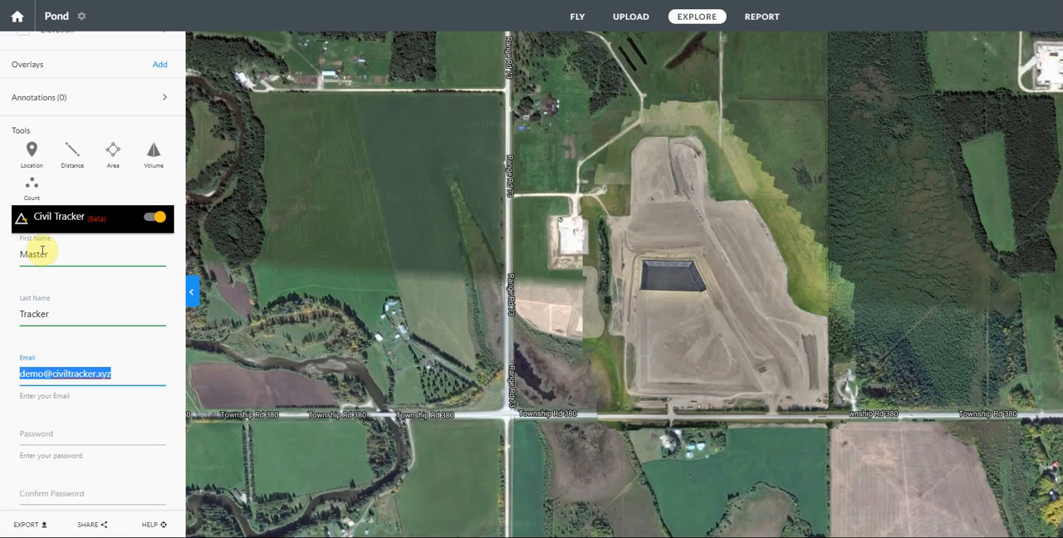
pyautogui.write('tracker')
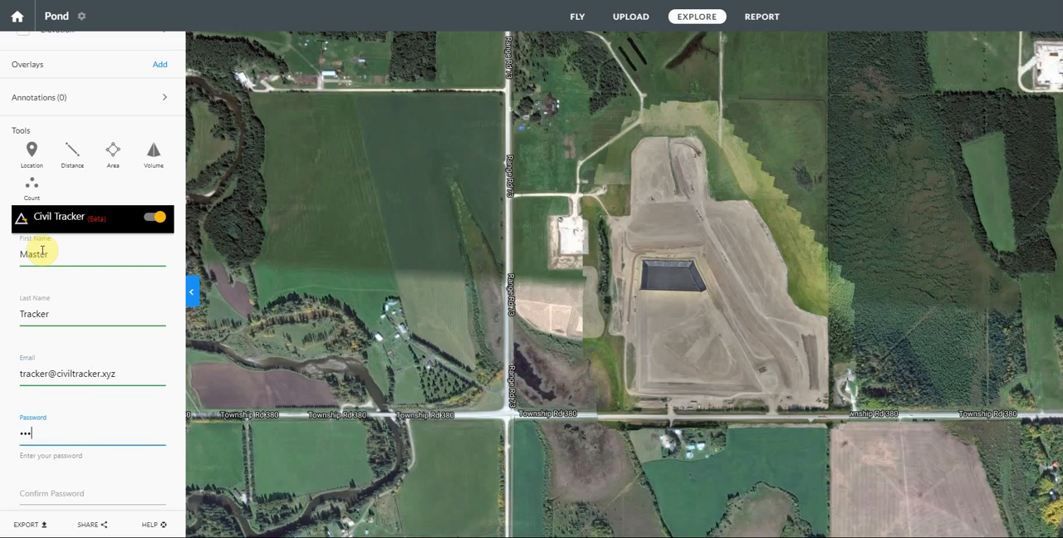
# Step: Enter the account password, repeat it in the confirmation field and submit the registration
pyautogui.press('Tab')
pyautogui.write('•')
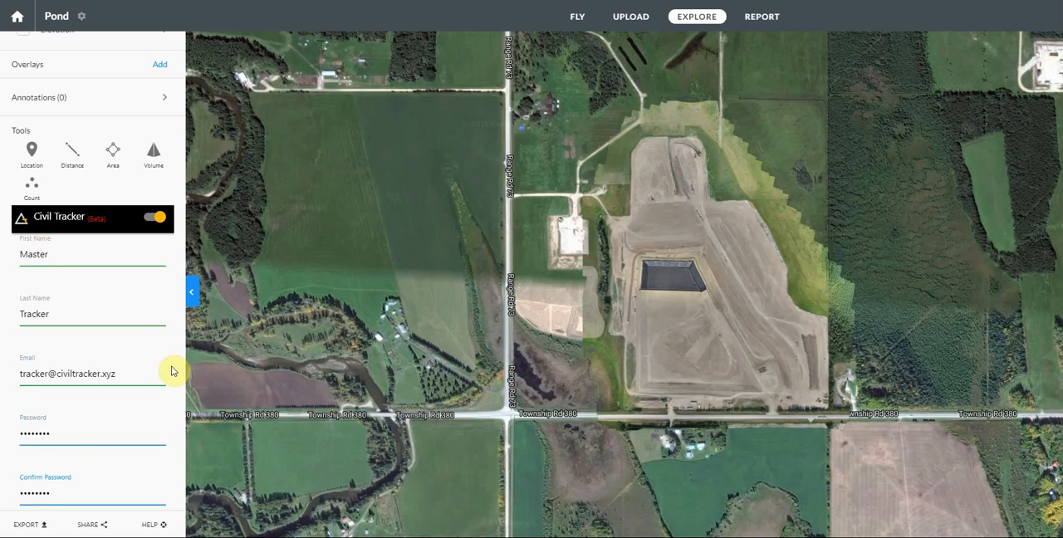
pyautogui.scroll(-5, 167, 374)
pyautogui.click(69, 382)
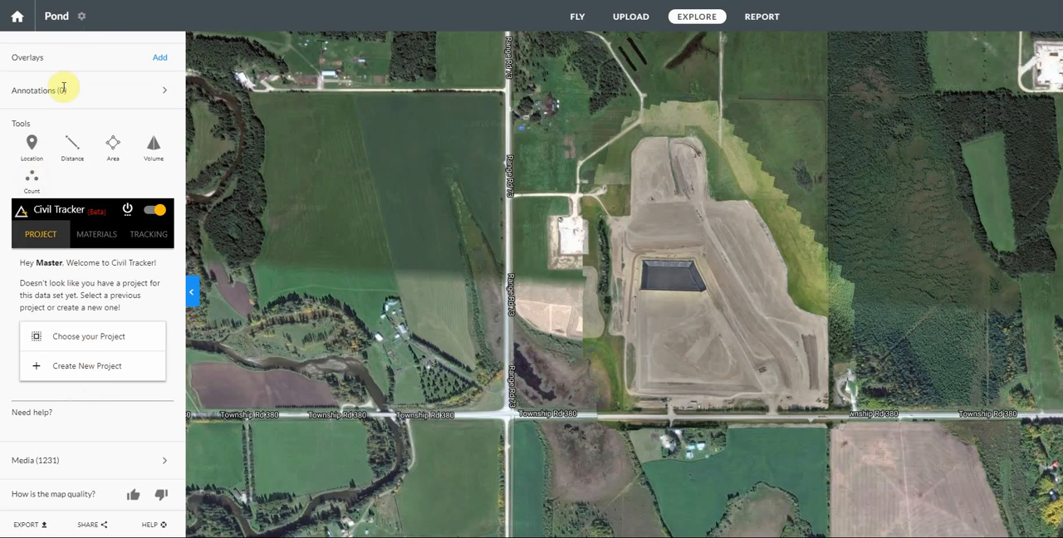
# Step: Browse the map date calendar back through July and June 2018 for available surveys
pyautogui.scroll(3, 64, 87)
pyautogui.click(73, 50)
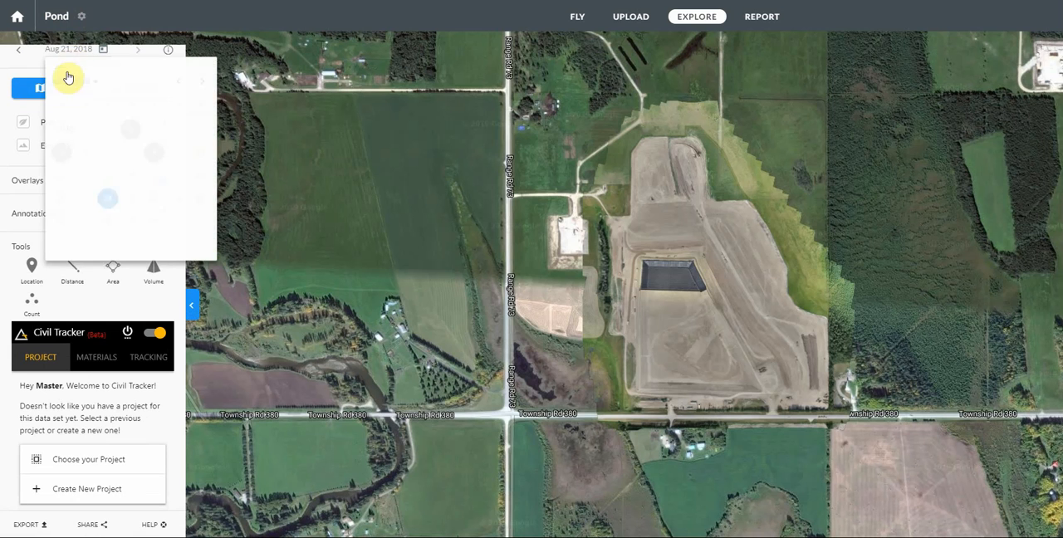
pyautogui.click(177, 83)
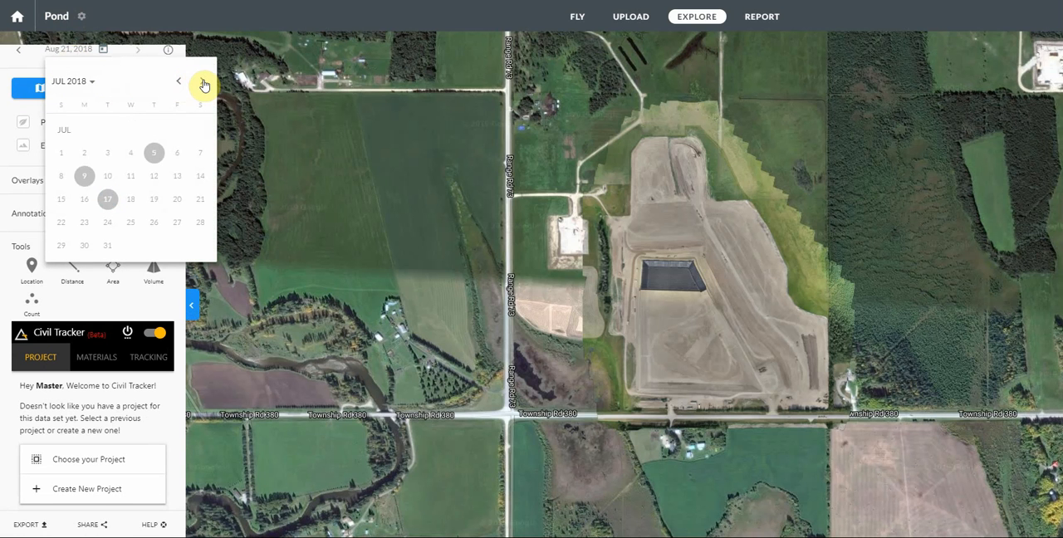
pyautogui.click(178, 83)
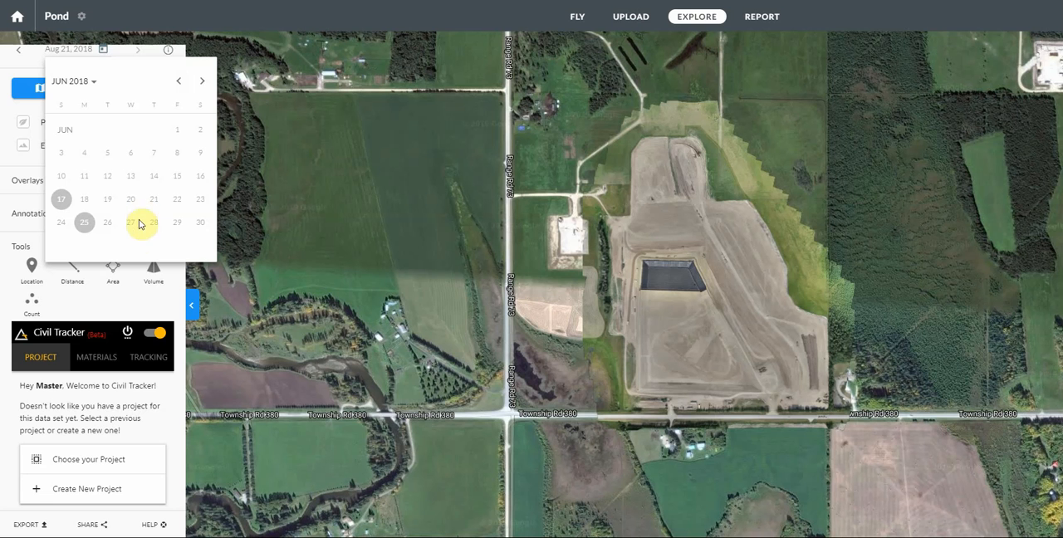
pyautogui.click(108, 403)
# Step: Create a new Civil Tracker project named Test Pond and generate its project boundary
pyautogui.scroll(-3, 108, 404)
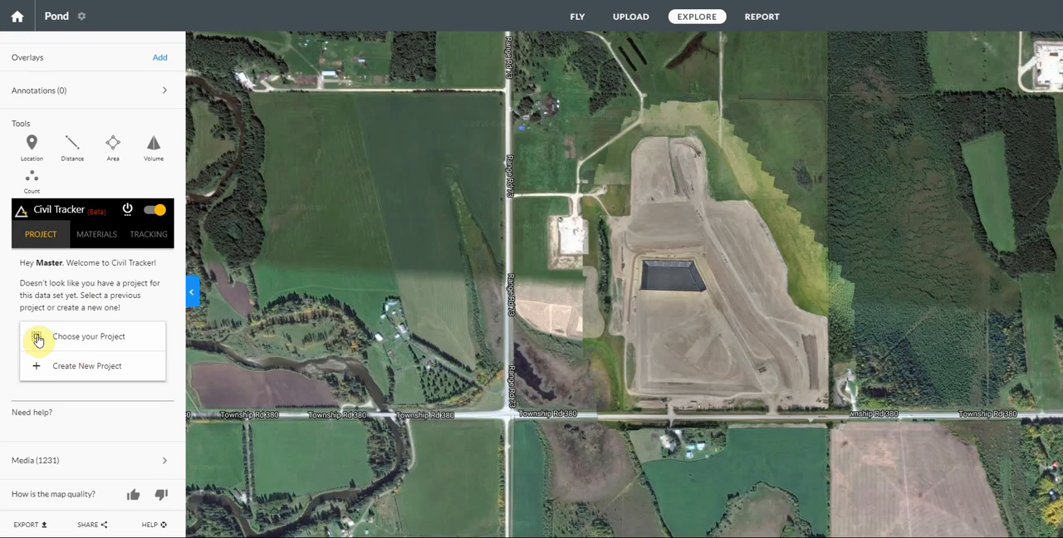
pyautogui.click(38, 374)
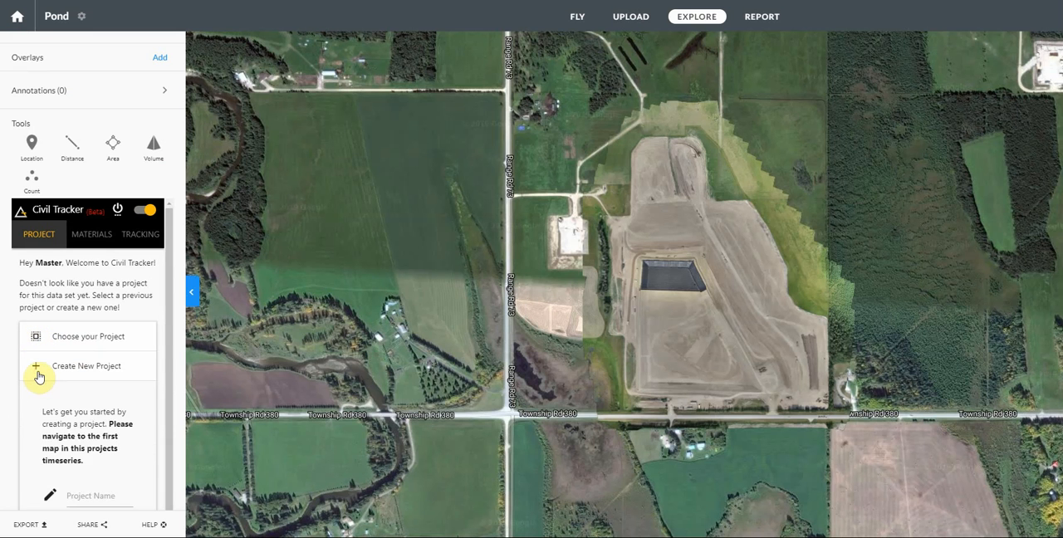
pyautogui.scroll(-3, 91, 349)
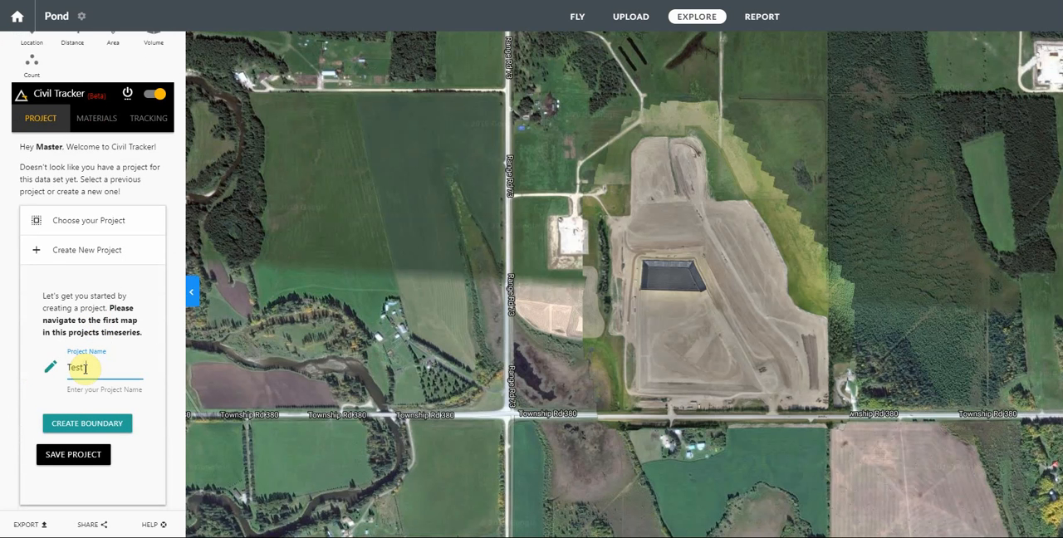
pyautogui.click(83, 426)
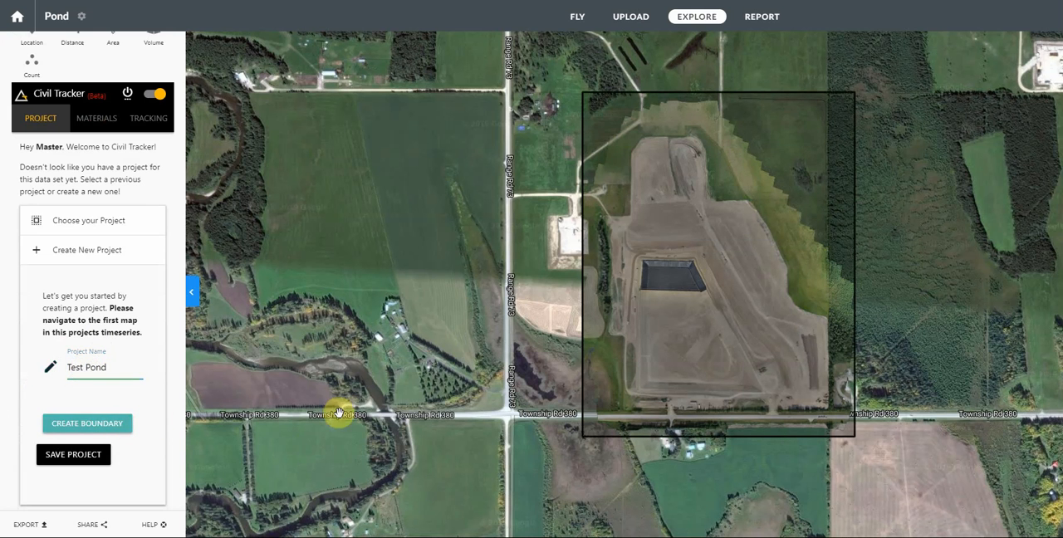
# Step: Open the project boundary for editing and pull its two north corners in to the top of the earthworks
pyautogui.click(625, 215)
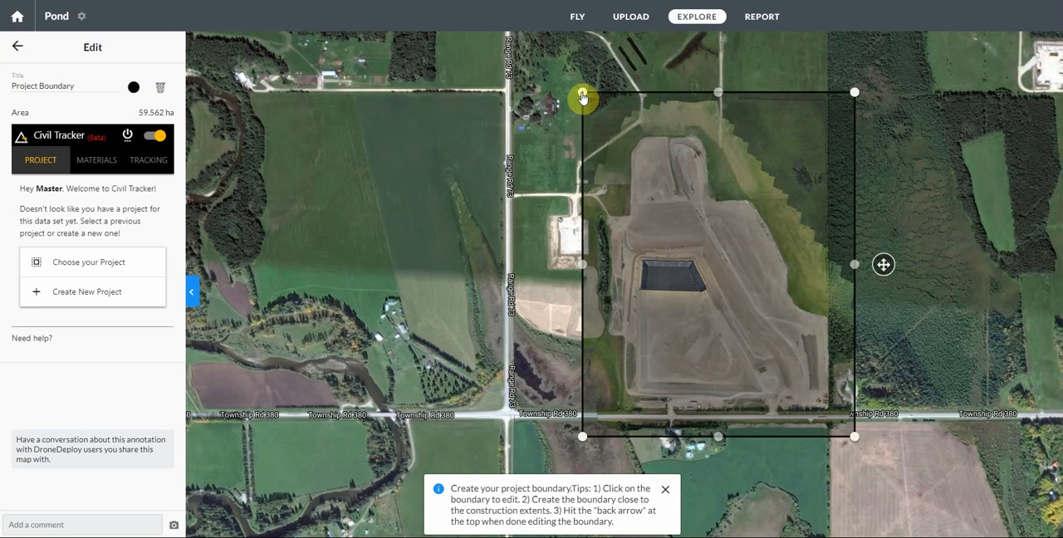
pyautogui.moveTo(582, 94); pyautogui.dragTo(629, 135)
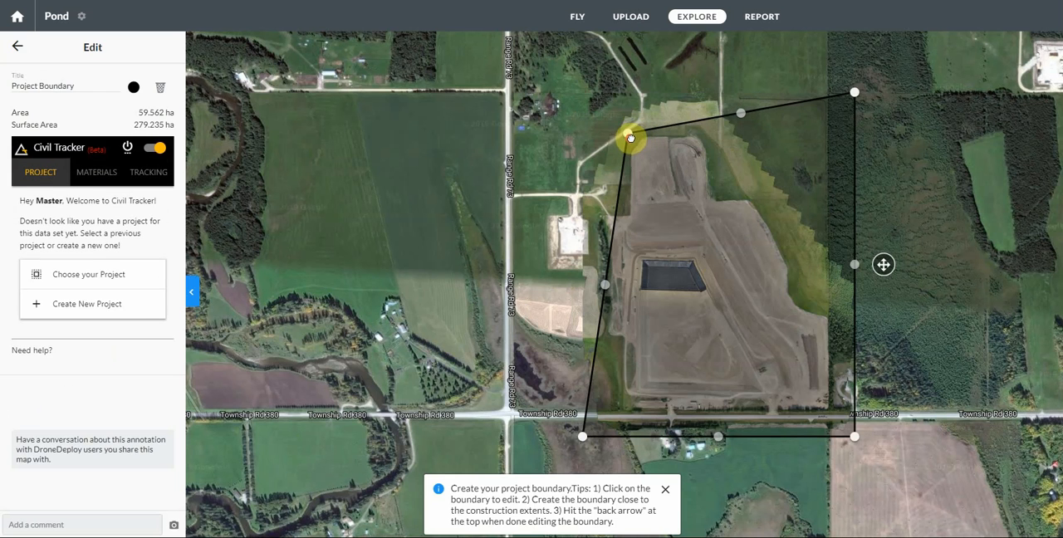
pyautogui.moveTo(855, 98); pyautogui.dragTo(705, 134)
# Step: Add vertices along the boundary's east side so it follows the stepped, slanting edge of the earthworks
pyautogui.moveTo(781, 288); pyautogui.dragTo(707, 182)
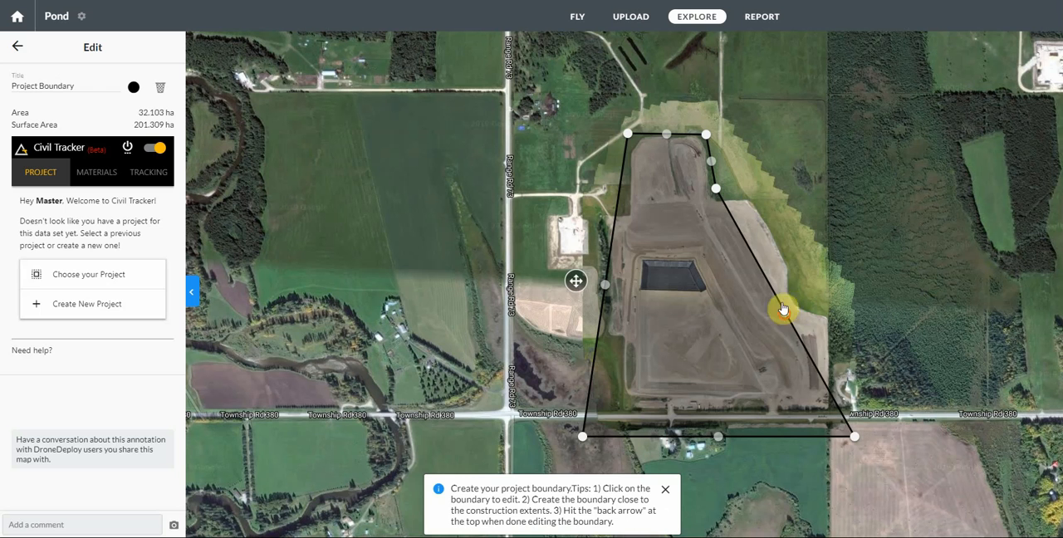
pyautogui.moveTo(784, 310); pyautogui.dragTo(752, 195)
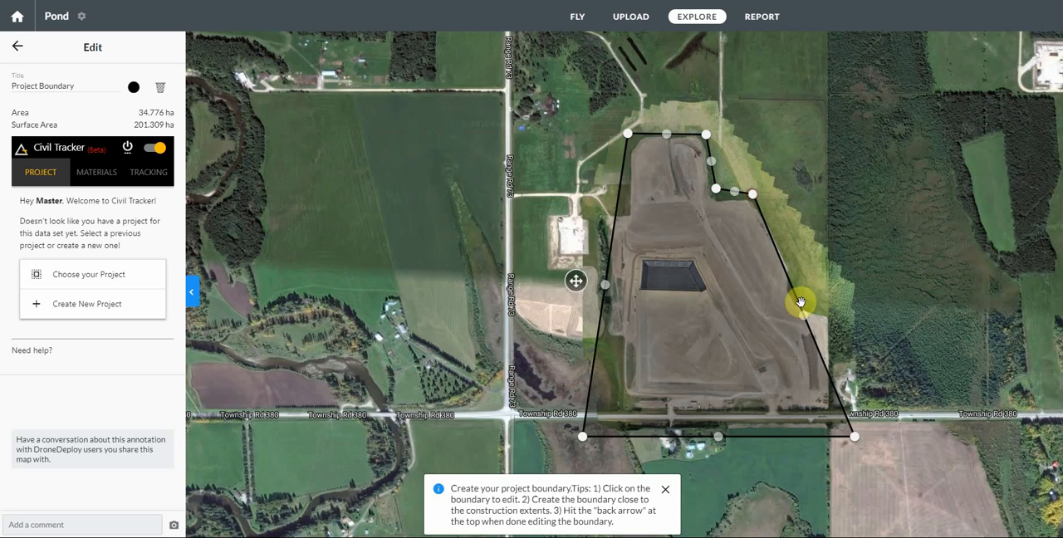
pyautogui.moveTo(805, 320); pyautogui.dragTo(796, 273)
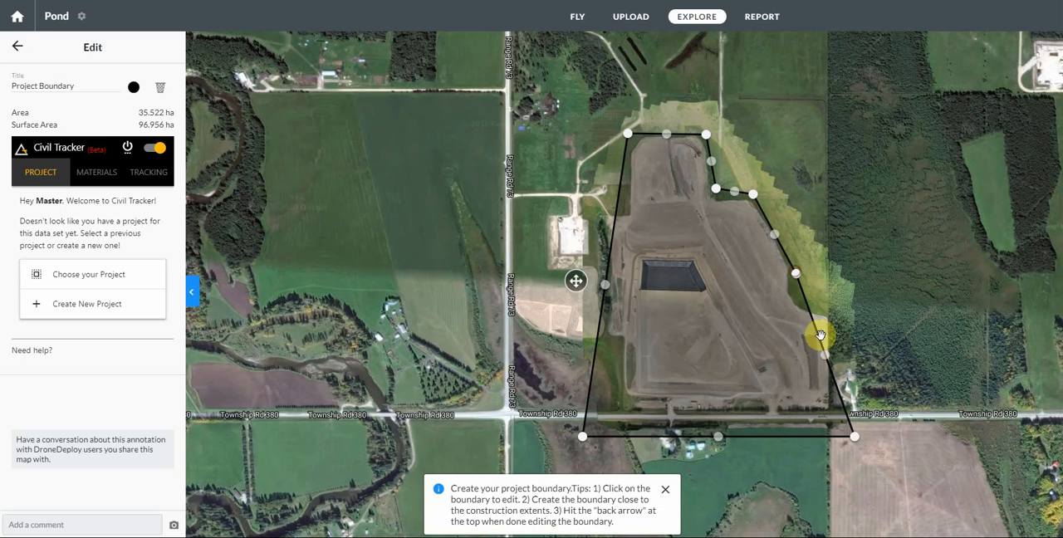
pyautogui.moveTo(827, 359); pyautogui.dragTo(803, 299)
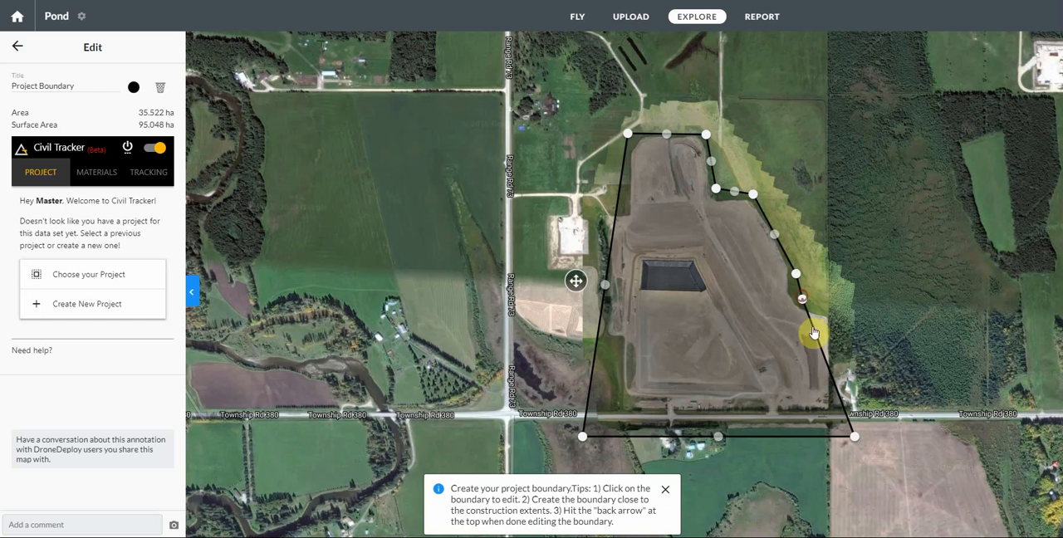
pyautogui.moveTo(825, 371); pyautogui.dragTo(829, 315)
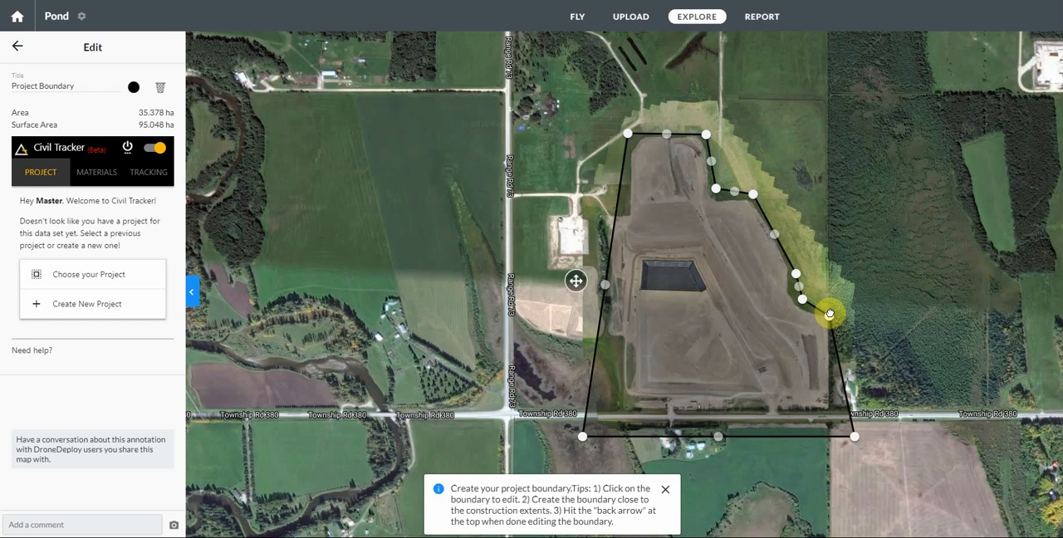
# Step: Move the boundary's two south corners in to Township Rd 380 and step its west side out along the tree line
pyautogui.moveTo(853, 438); pyautogui.dragTo(829, 421)
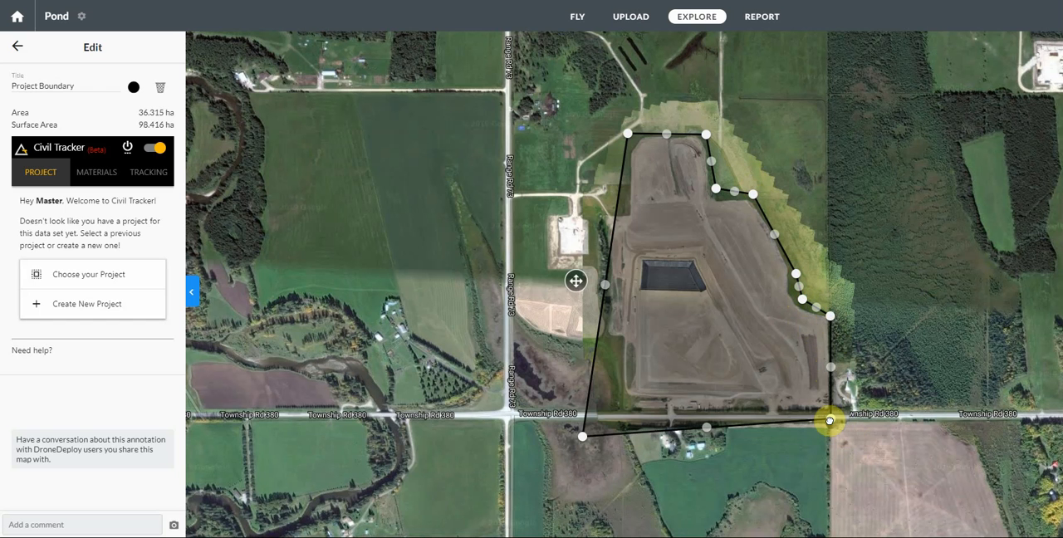
pyautogui.moveTo(581, 436); pyautogui.dragTo(622, 415)
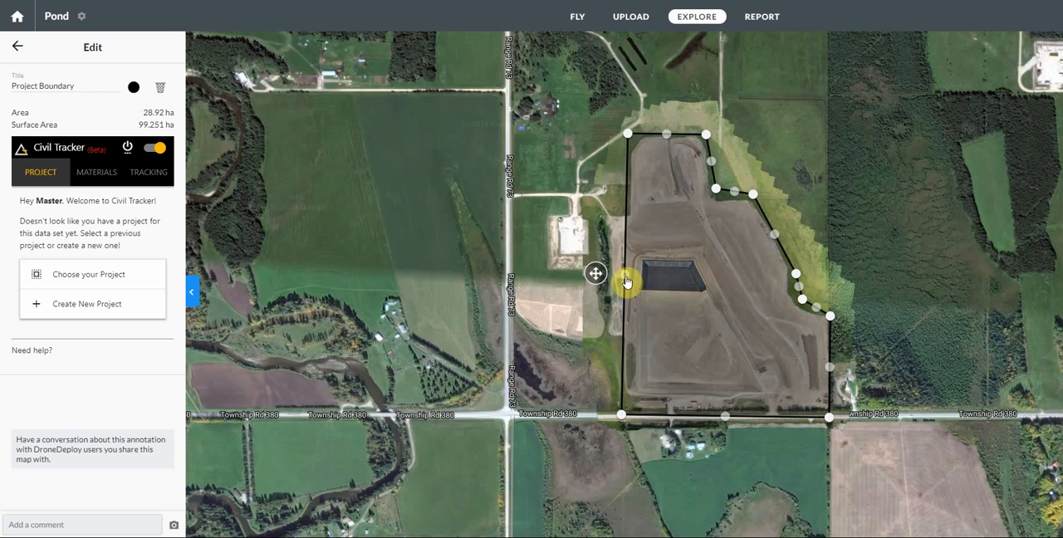
pyautogui.moveTo(627, 283); pyautogui.dragTo(622, 339)
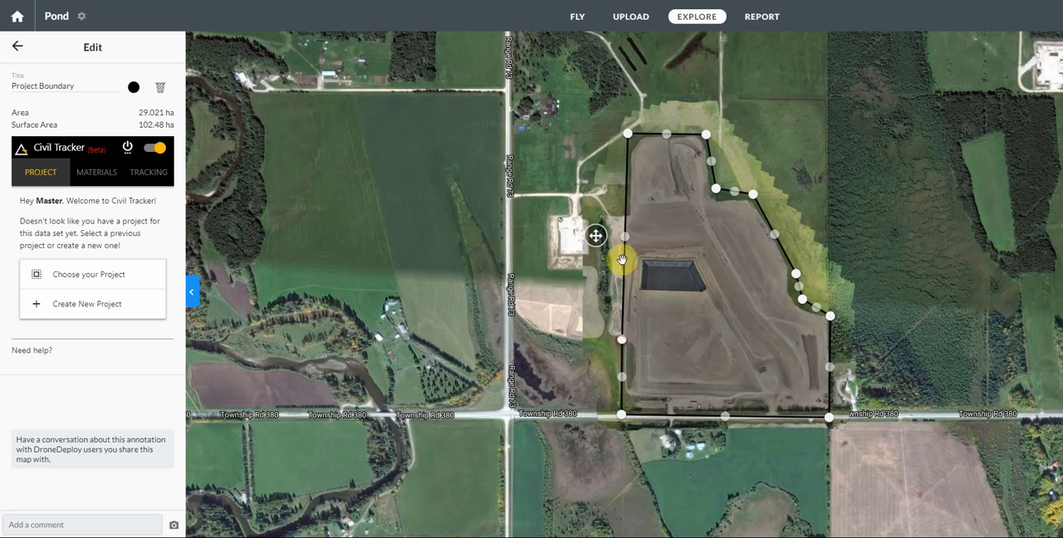
pyautogui.moveTo(624, 237); pyautogui.dragTo(604, 338)
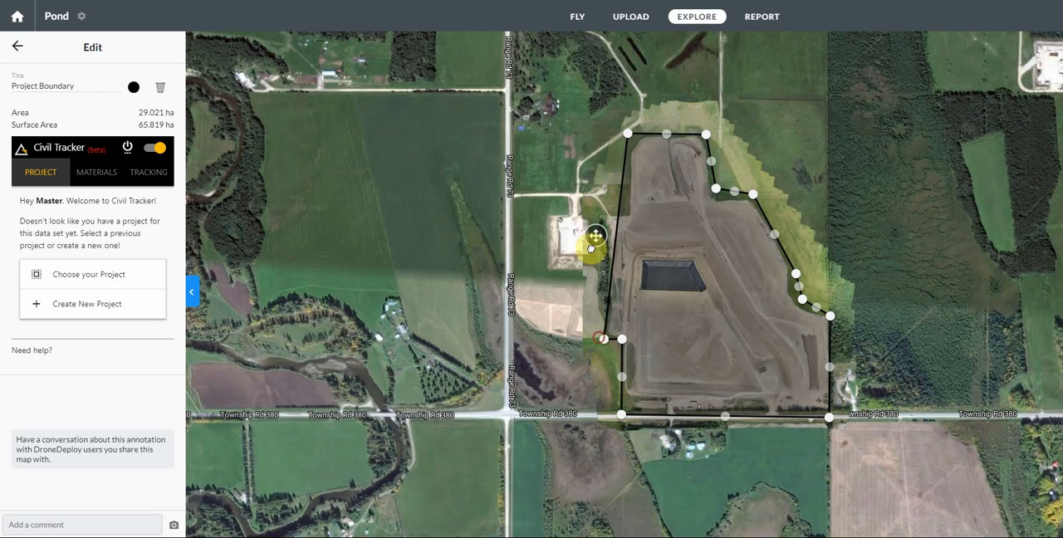
pyautogui.moveTo(617, 240); pyautogui.dragTo(600, 209)
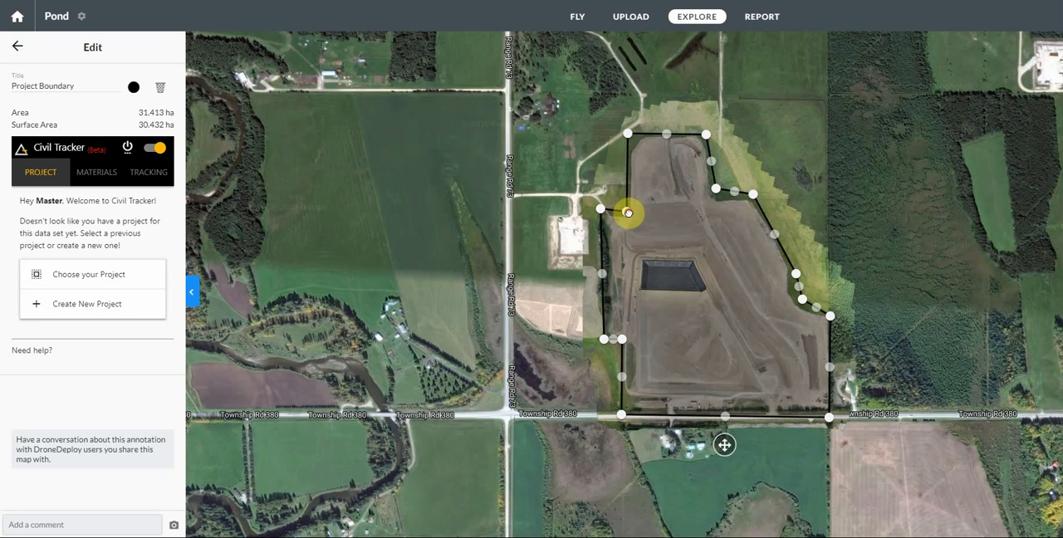
# Step: Refine the two vertices of the boundary's northwest notch to match the edge between grass and dirt
pyautogui.scroll(5, 629, 212)
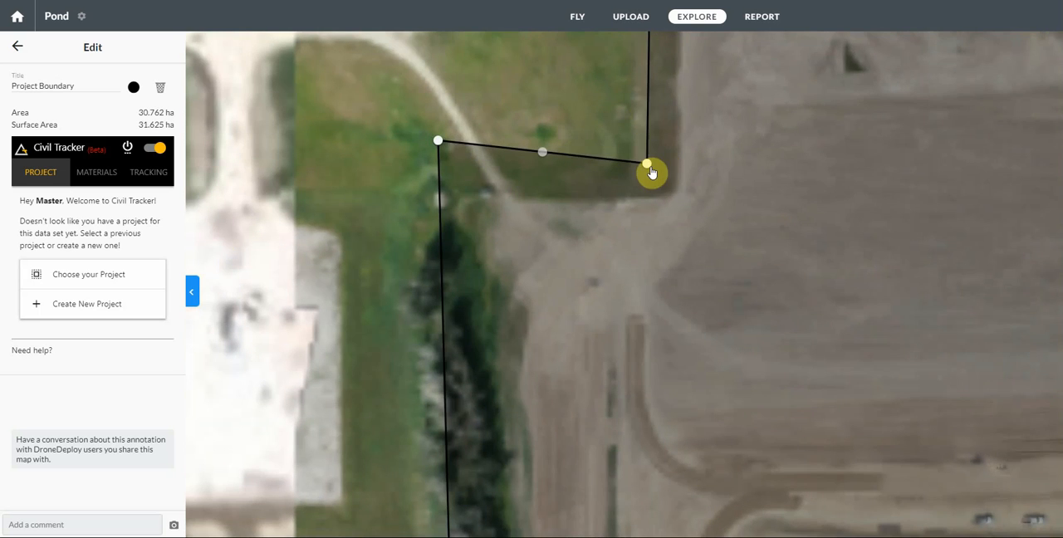
pyautogui.moveTo(652, 172); pyautogui.dragTo(667, 188)
pyautogui.moveTo(442, 152); pyautogui.dragTo(446, 190)
# Step: Move the boundary's northwest corner slightly inward, closer to the edge of the stripped ground
pyautogui.scroll(-2, 482, 270)
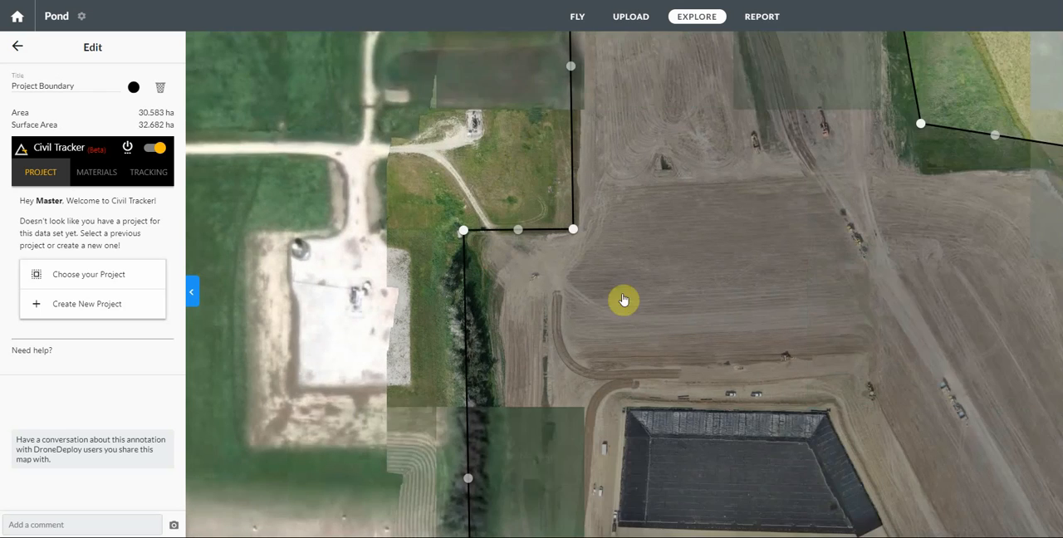
pyautogui.scroll(-3, 623, 252)
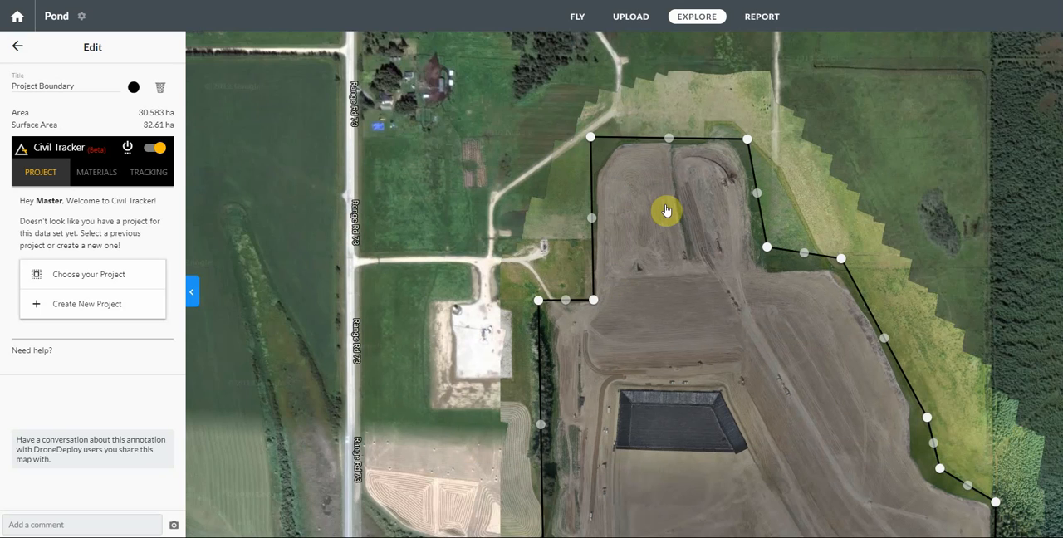
pyautogui.moveTo(667, 208); pyautogui.dragTo(622, 252)
pyautogui.scroll(3, 592, 196)
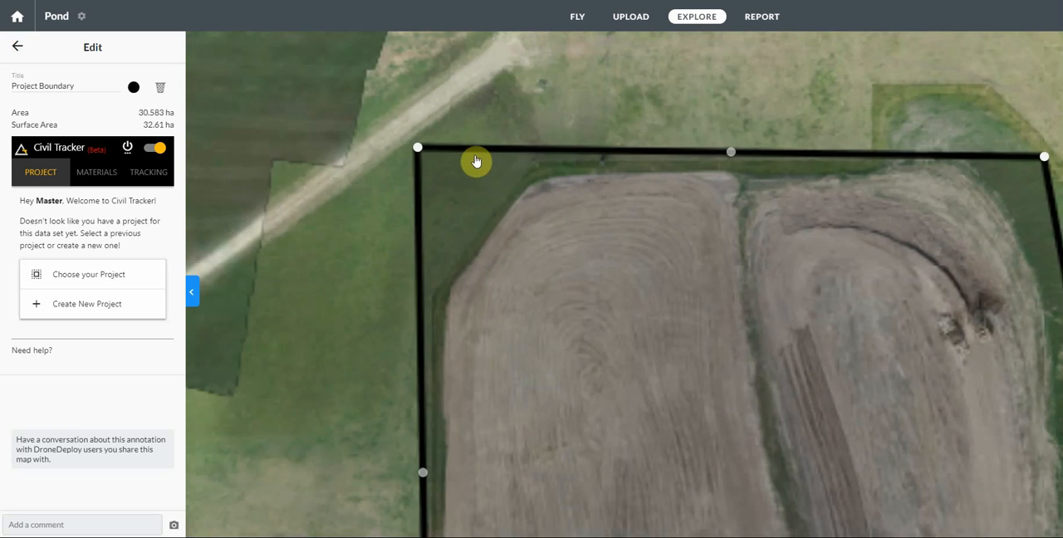
pyautogui.moveTo(422, 149); pyautogui.dragTo(426, 157)
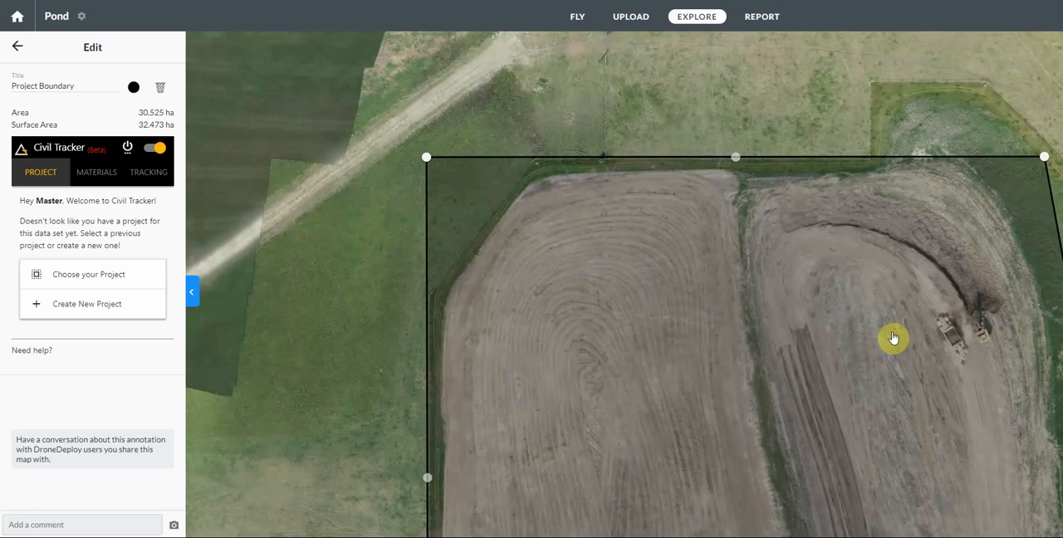
# Step: Lower both vertices of the boundary's northeast notch onto the grass edge so the line between them runs nearly horizontal
pyautogui.moveTo(892, 339); pyautogui.dragTo(586, 192)
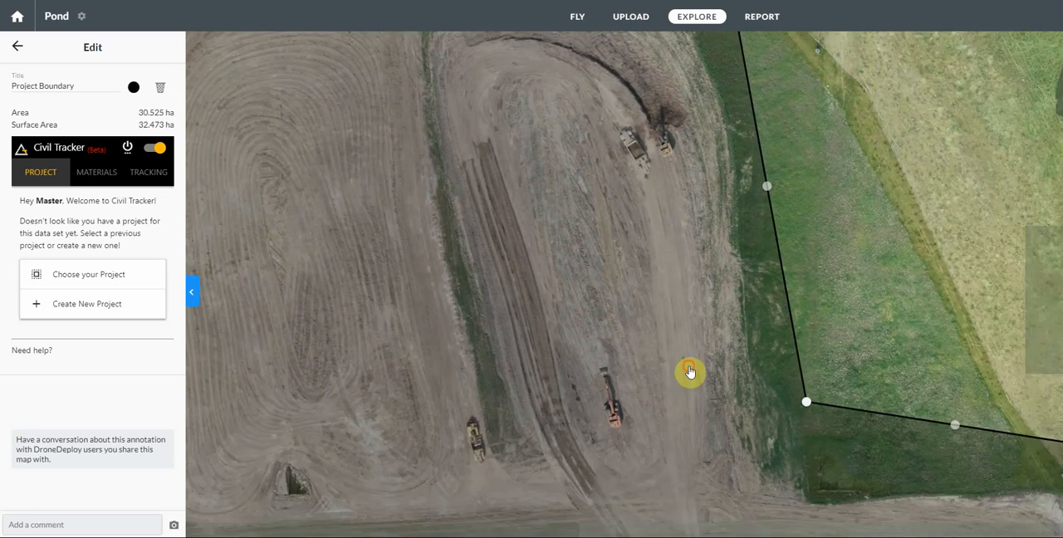
pyautogui.moveTo(671, 342); pyautogui.dragTo(560, 174)
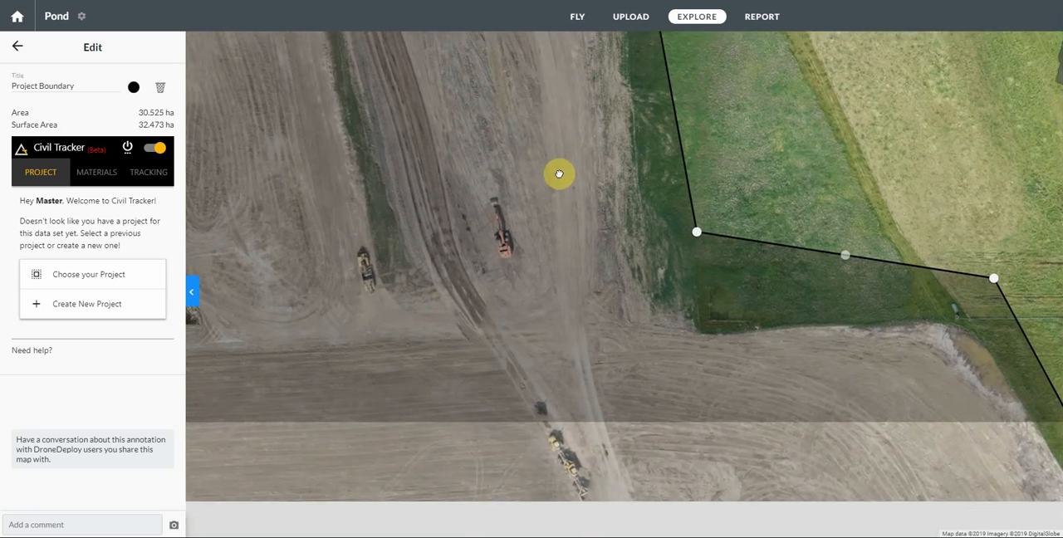
pyautogui.moveTo(690, 225); pyautogui.dragTo(706, 312)
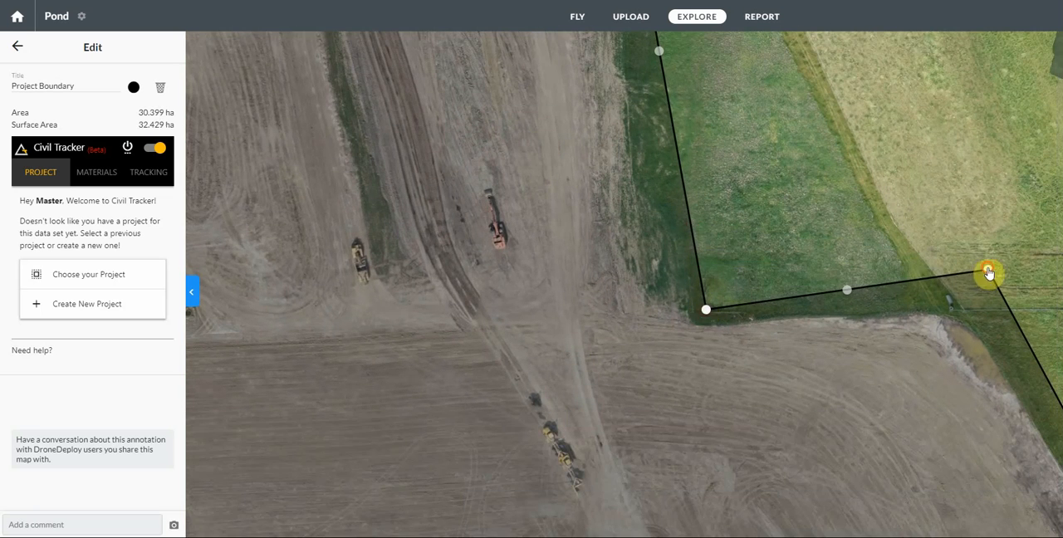
pyautogui.moveTo(989, 273); pyautogui.dragTo(966, 309)
pyautogui.moveTo(706, 317); pyautogui.dragTo(704, 314)
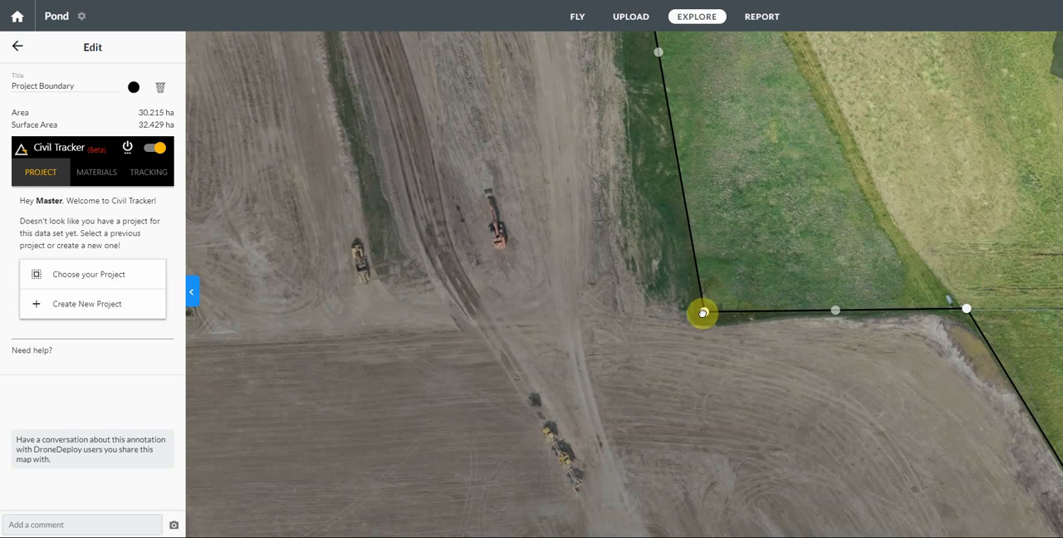
# Step: Move the upper vertex at the boundary's eastern bend in to the dirt edge and add a vertex on the diagonal side above it
pyautogui.moveTo(819, 422); pyautogui.dragTo(438, 120)
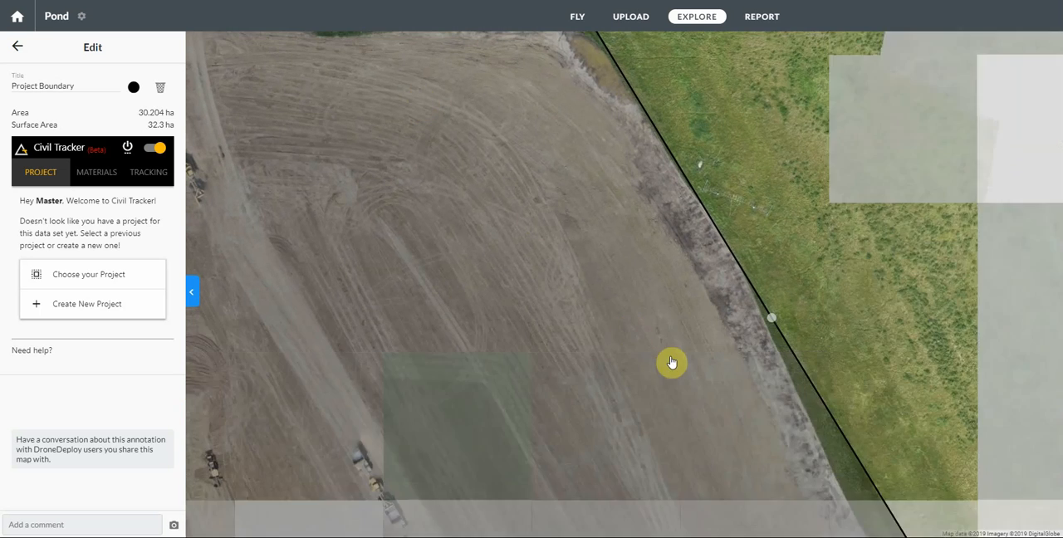
pyautogui.moveTo(670, 361); pyautogui.dragTo(451, 73)
pyautogui.moveTo(608, 399); pyautogui.dragTo(442, 178)
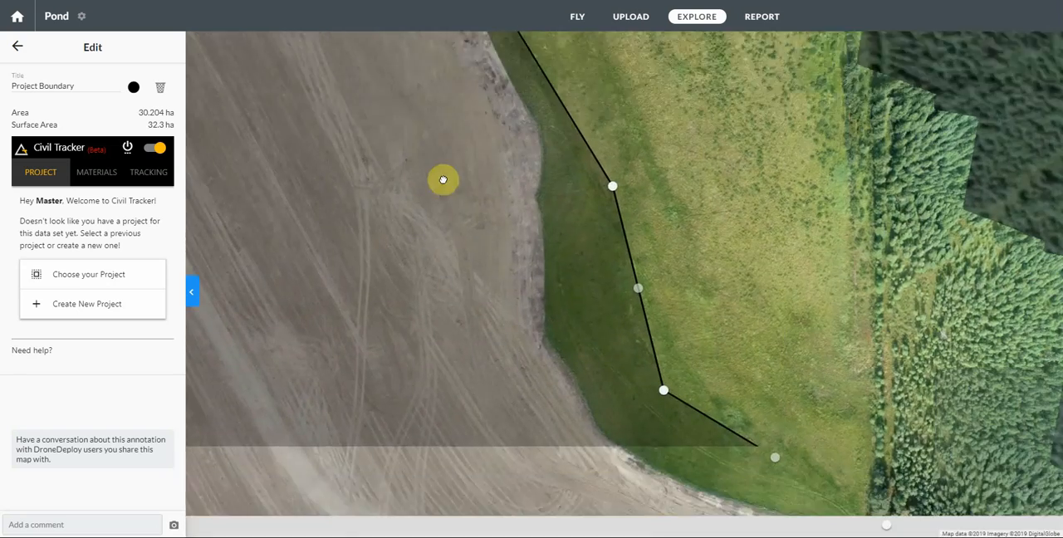
pyautogui.moveTo(579, 124); pyautogui.dragTo(572, 128)
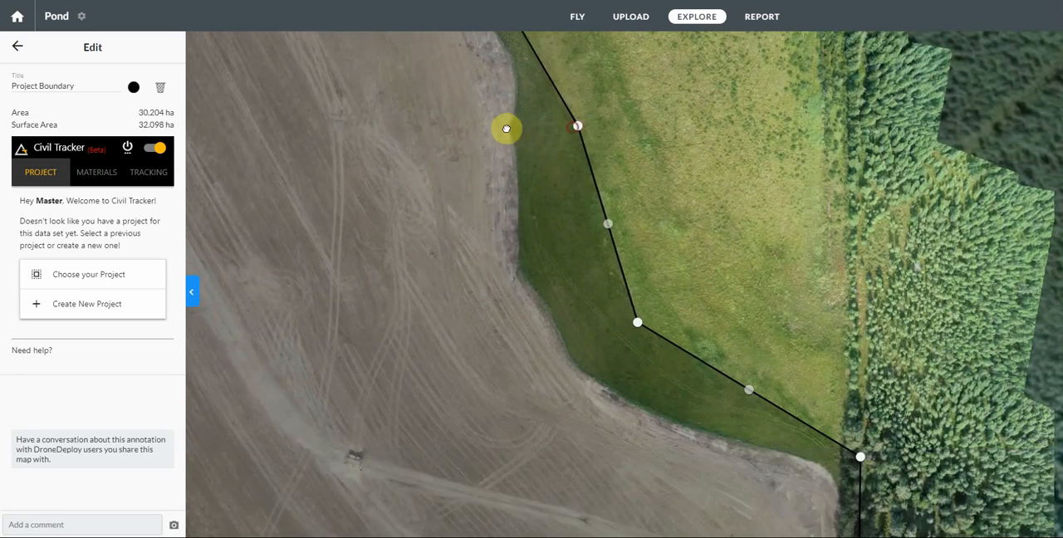
pyautogui.moveTo(463, 189); pyautogui.dragTo(635, 537)
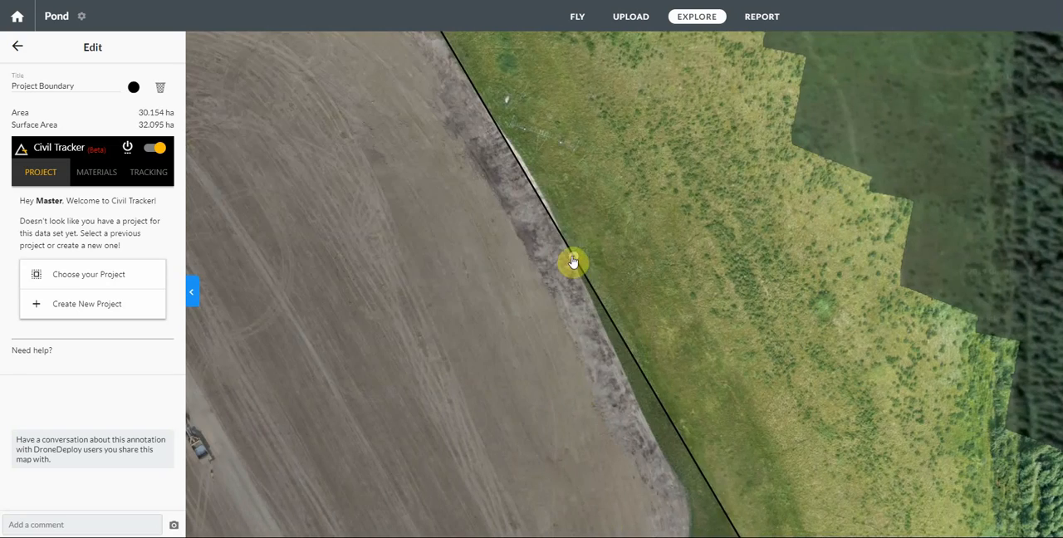
pyautogui.moveTo(573, 260)
pyautogui.mouseDown()
pyautogui.moveTo(560, 200)
pyautogui.moveTo(540, 177)
pyautogui.mouseUp()
# Step: Move the lower vertex of the boundary's eastern bend and the corner at the trees inward to follow the dirt edge
pyautogui.moveTo(538, 460); pyautogui.dragTo(337, 74)
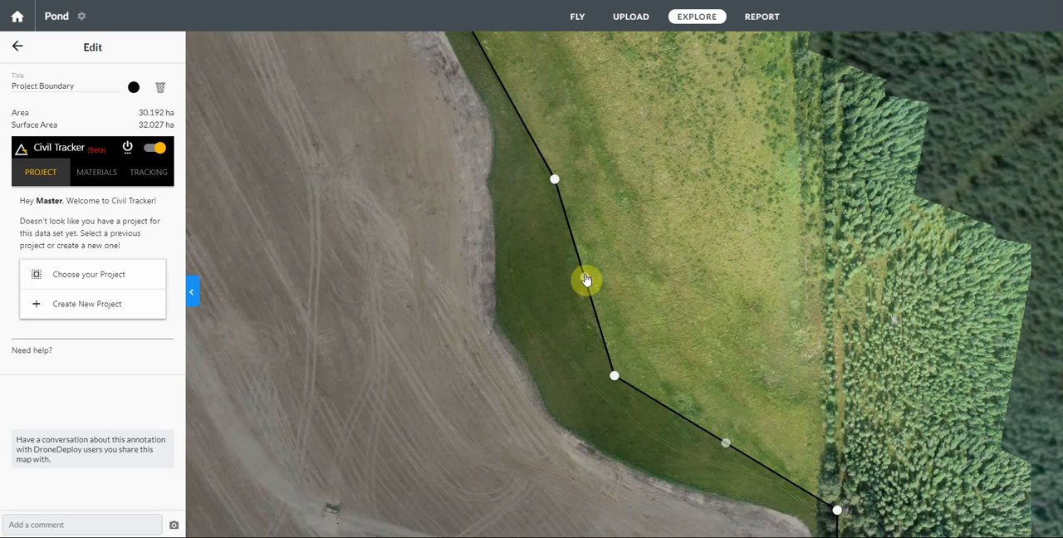
pyautogui.moveTo(616, 381); pyautogui.dragTo(569, 406)
pyautogui.moveTo(559, 475); pyautogui.dragTo(366, 209)
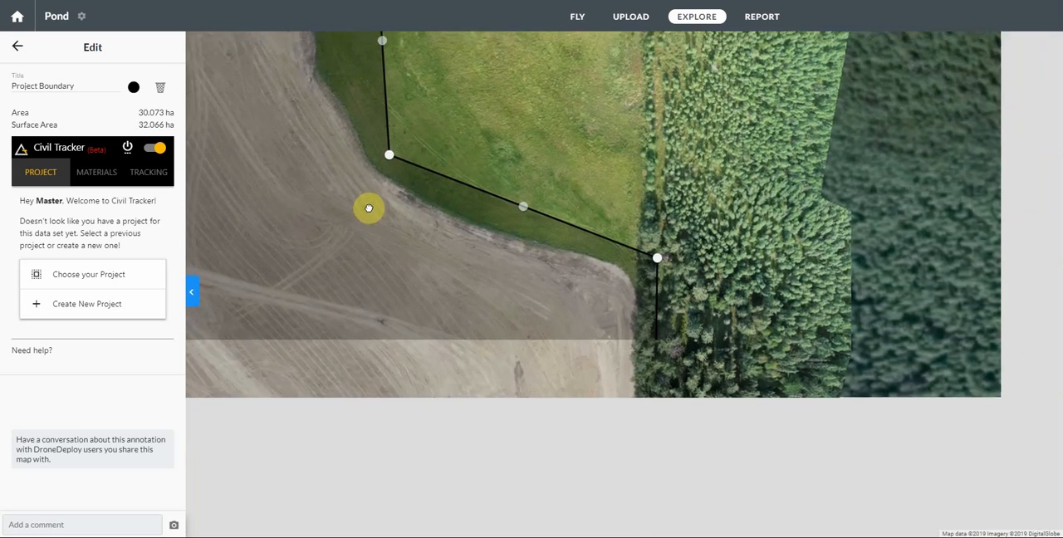
pyautogui.moveTo(641, 251); pyautogui.dragTo(620, 263)
# Step: Raise the boundary's southeast and southwest corners off Township Rd 380 to the tree line just north of the road
pyautogui.moveTo(578, 449); pyautogui.dragTo(445, 30)
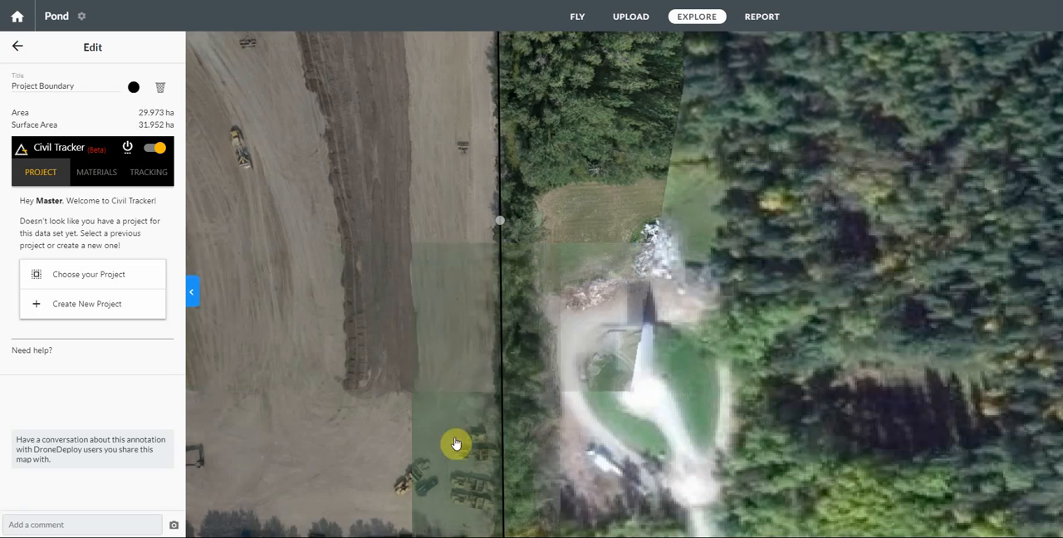
pyautogui.moveTo(456, 445); pyautogui.dragTo(424, 270)
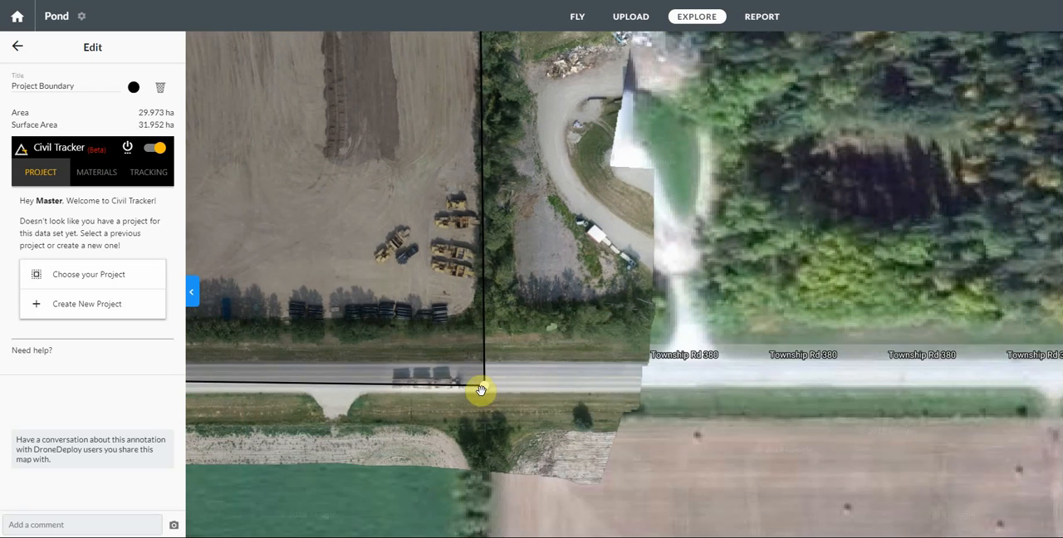
pyautogui.moveTo(485, 389); pyautogui.dragTo(478, 333)
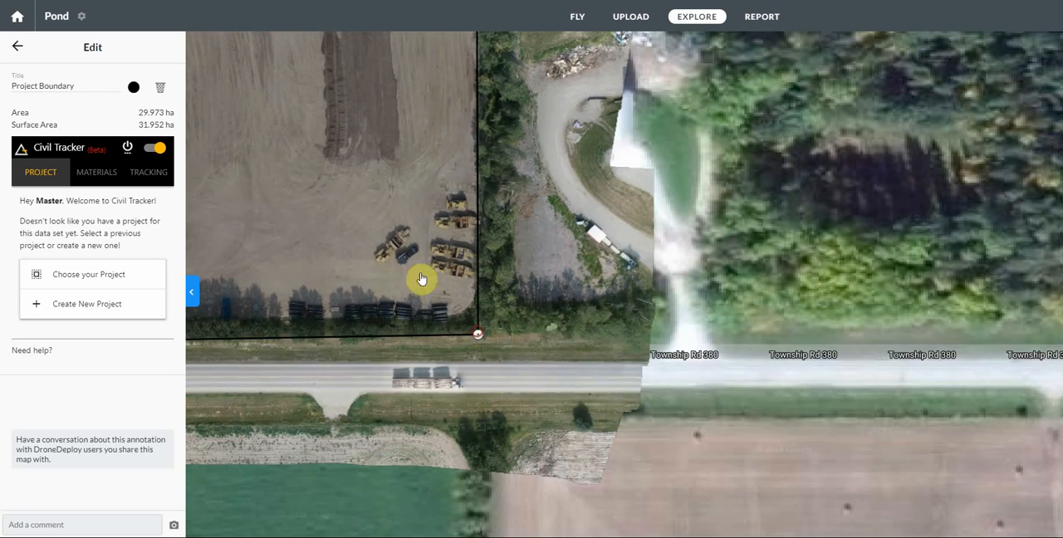
pyautogui.moveTo(328, 237); pyautogui.dragTo(819, 221)
pyautogui.moveTo(467, 257); pyautogui.dragTo(862, 240)
pyautogui.moveTo(372, 297); pyautogui.dragTo(767, 294)
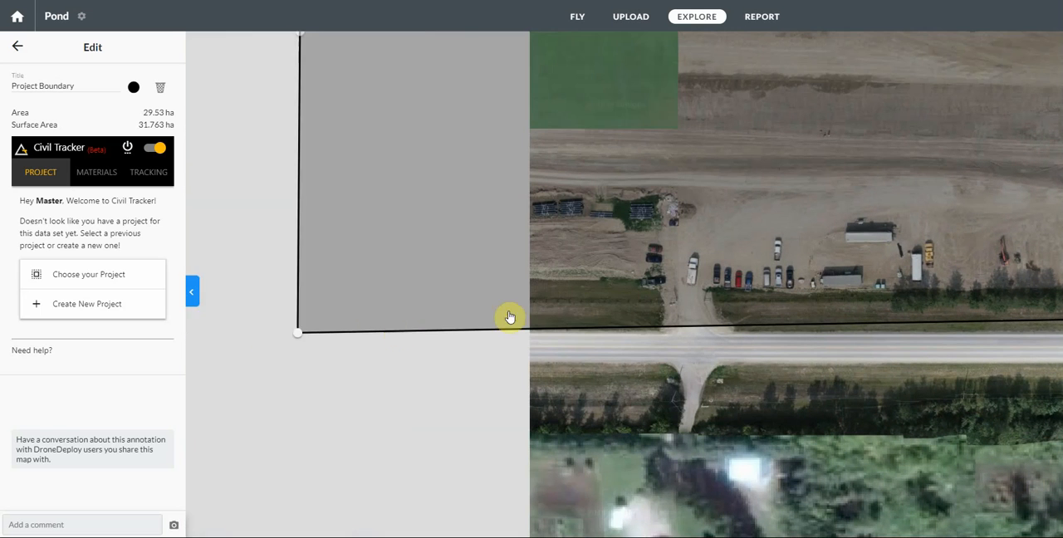
pyautogui.moveTo(297, 338); pyautogui.dragTo(299, 292)
# Step: Raise both vertices of the boundary's southwest notch closer to the dirt edge, keeping the line between them nearly horizontal
pyautogui.scroll(-2, 315, 380)
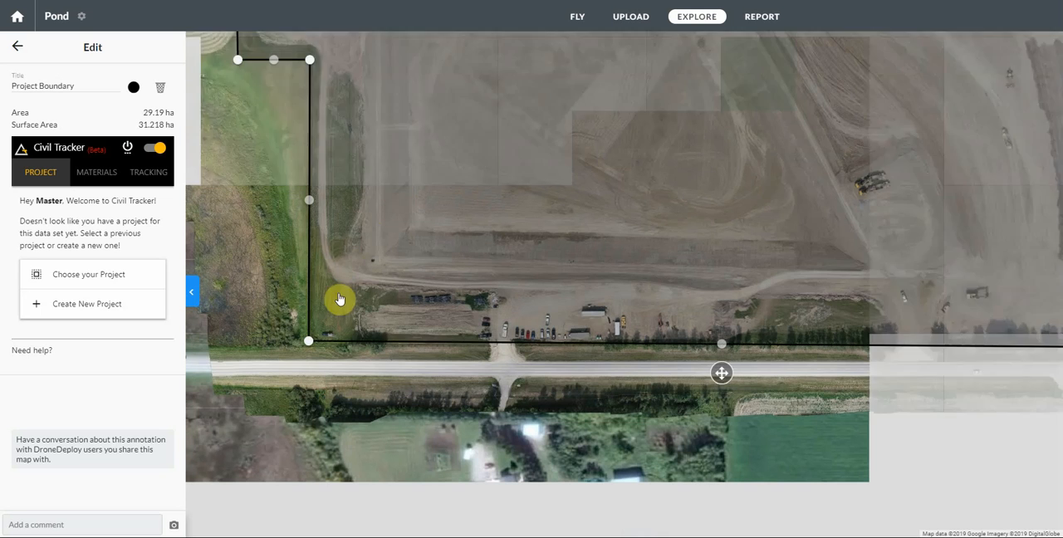
pyautogui.moveTo(399, 228); pyautogui.dragTo(482, 410)
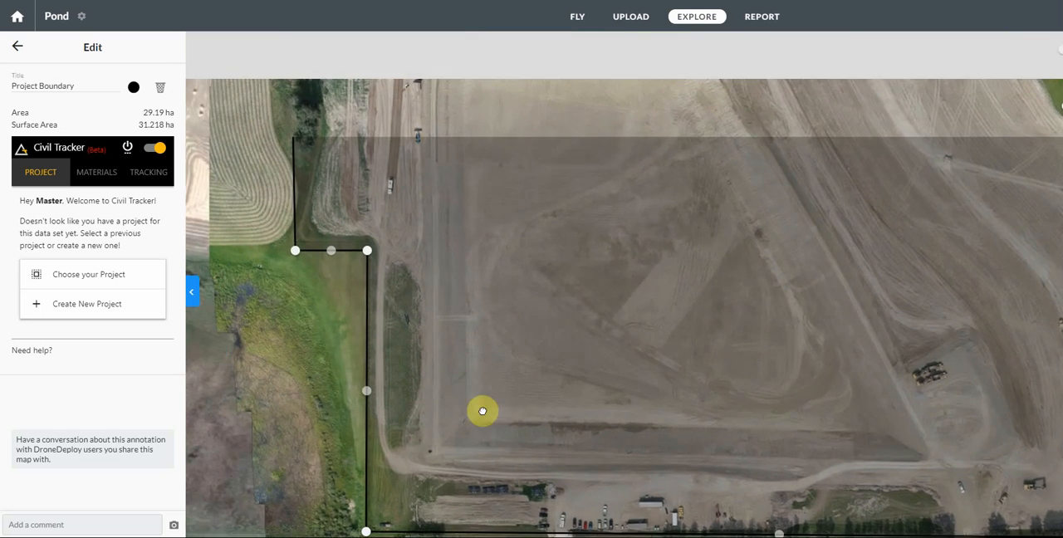
pyautogui.scroll(2, 374, 257)
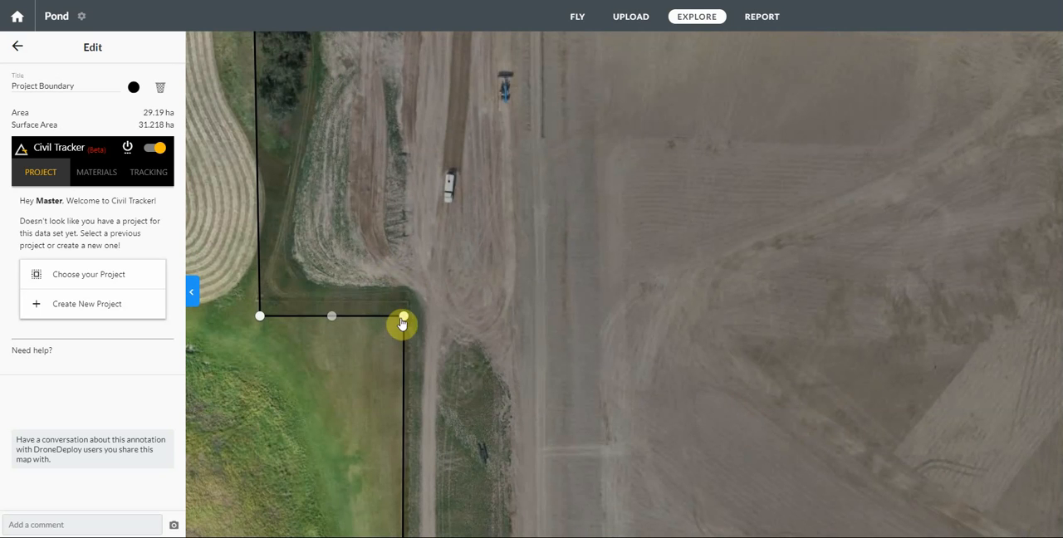
pyautogui.moveTo(404, 313); pyautogui.dragTo(404, 301)
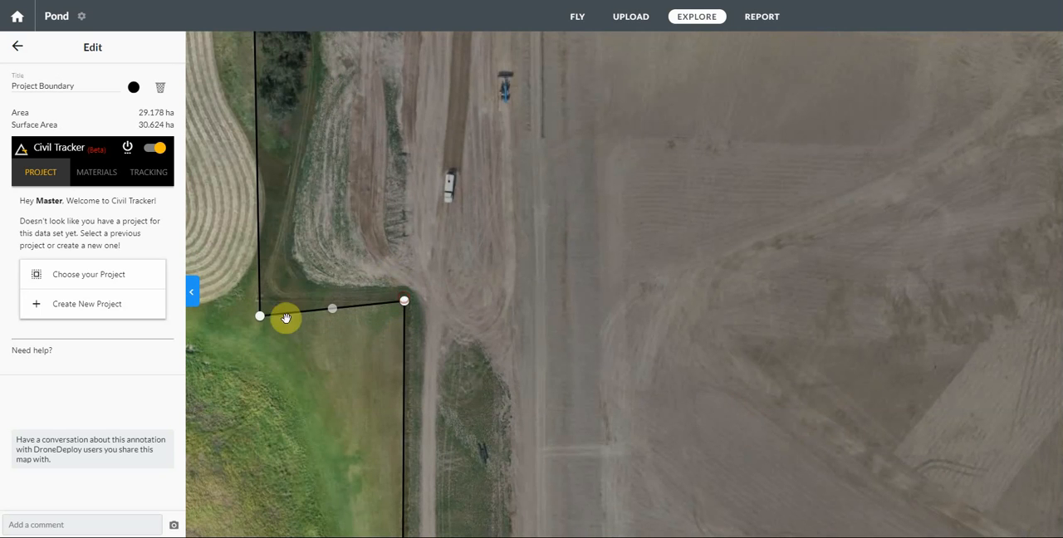
pyautogui.moveTo(259, 323); pyautogui.dragTo(254, 300)
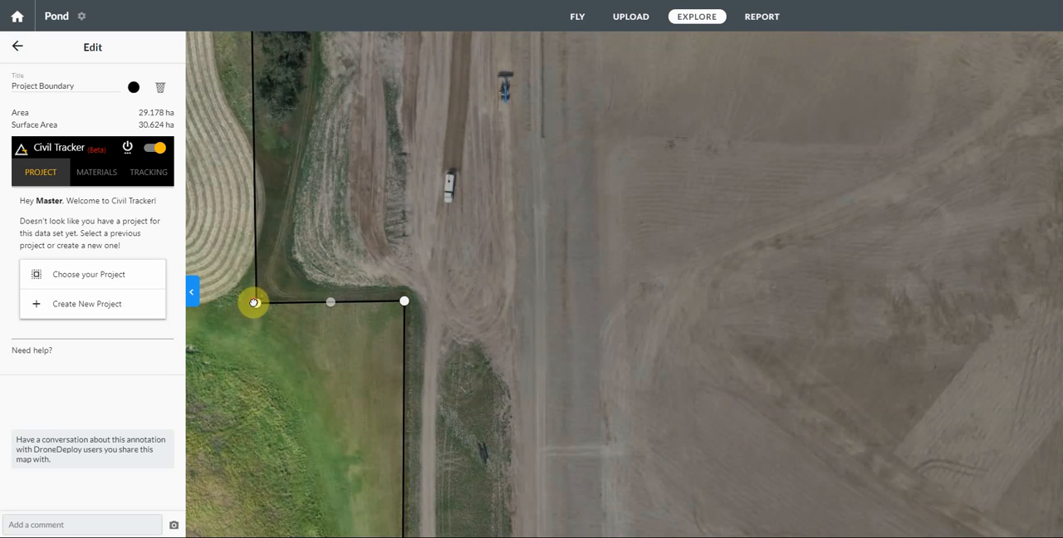
# Step: Finish editing the project boundary and save the new project under the name Test Pond
pyautogui.scroll(-2, 297, 411)
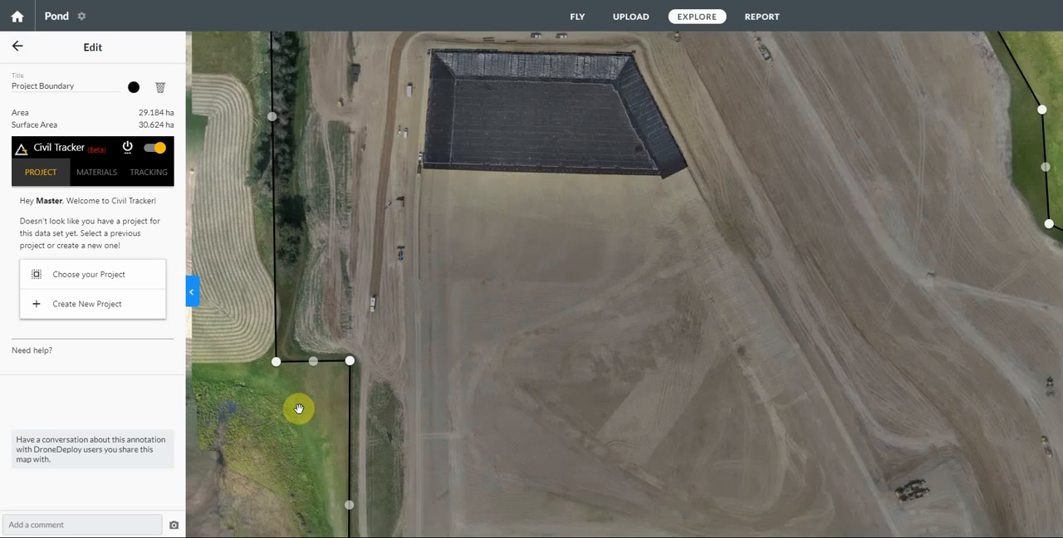
pyautogui.scroll(-2, 300, 407)
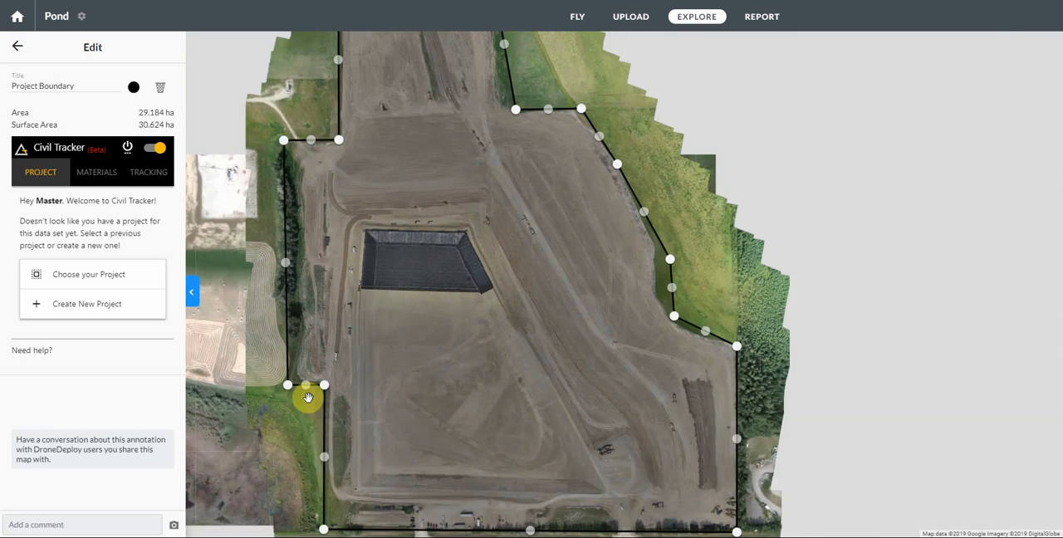
pyautogui.scroll(-2, 499, 350)
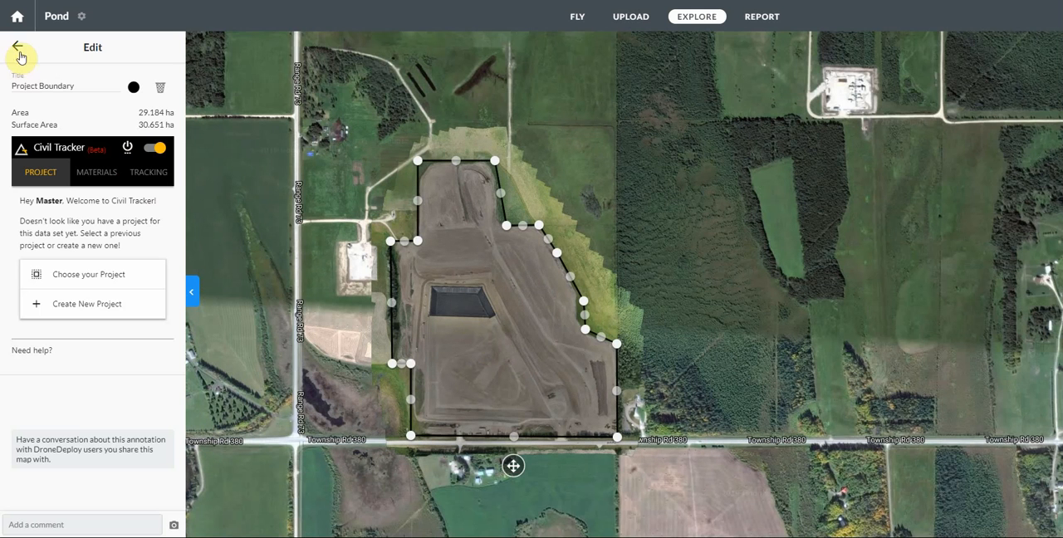
pyautogui.click(17, 51)
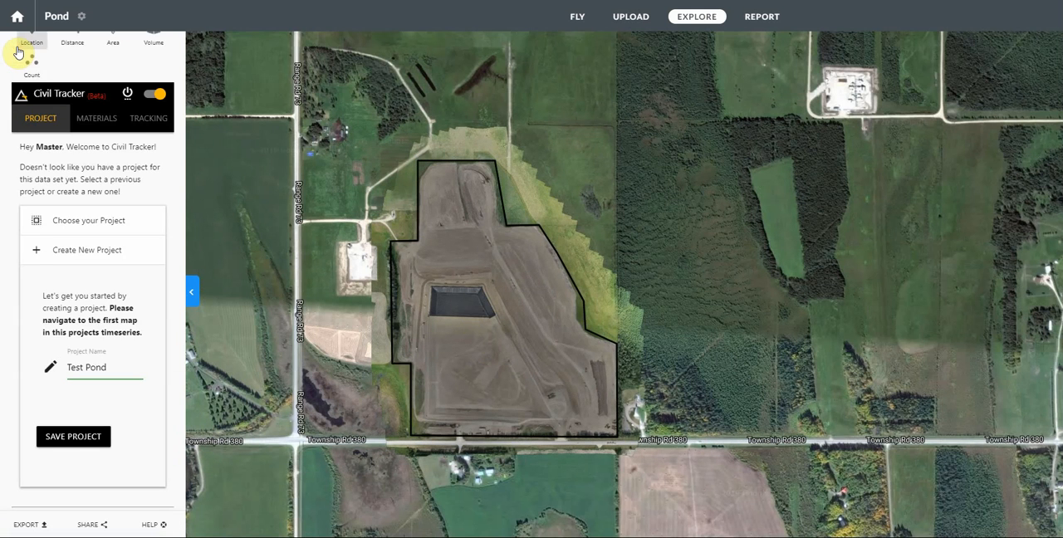
pyautogui.click(71, 437)
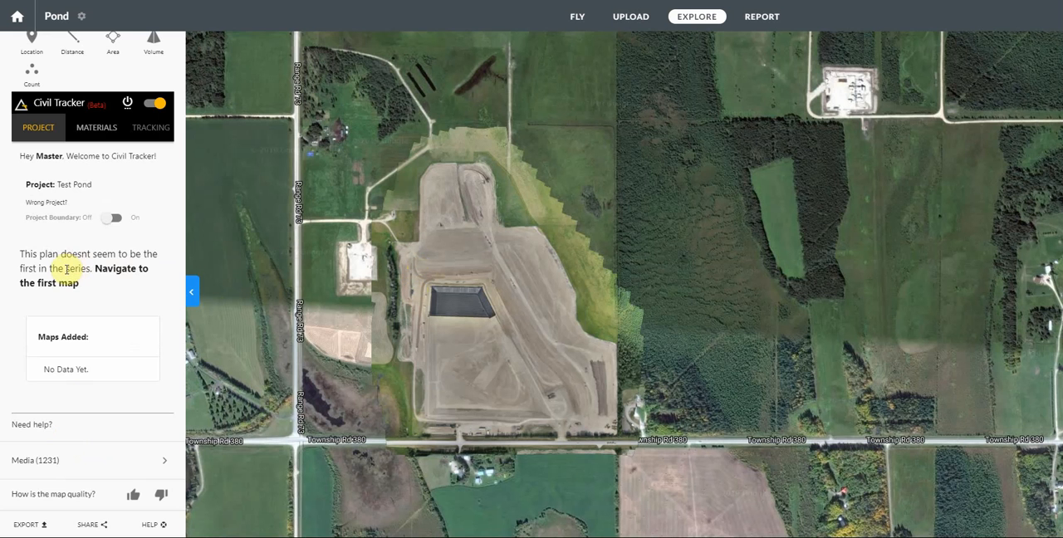
# Step: Switch to the first map in the series, dated Jun 17, 2018
pyautogui.scroll(3, 67, 269)
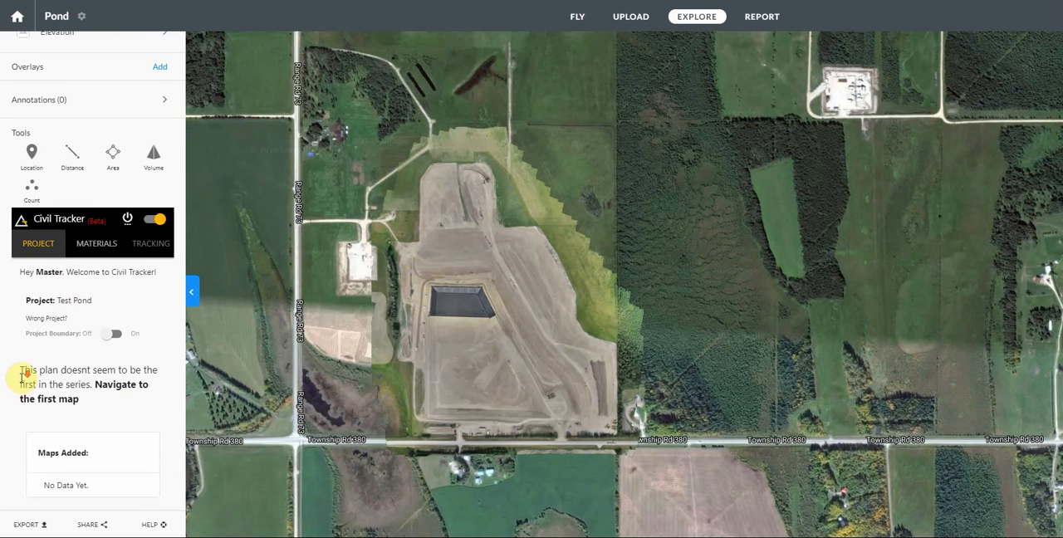
pyautogui.scroll(-1, 23, 378)
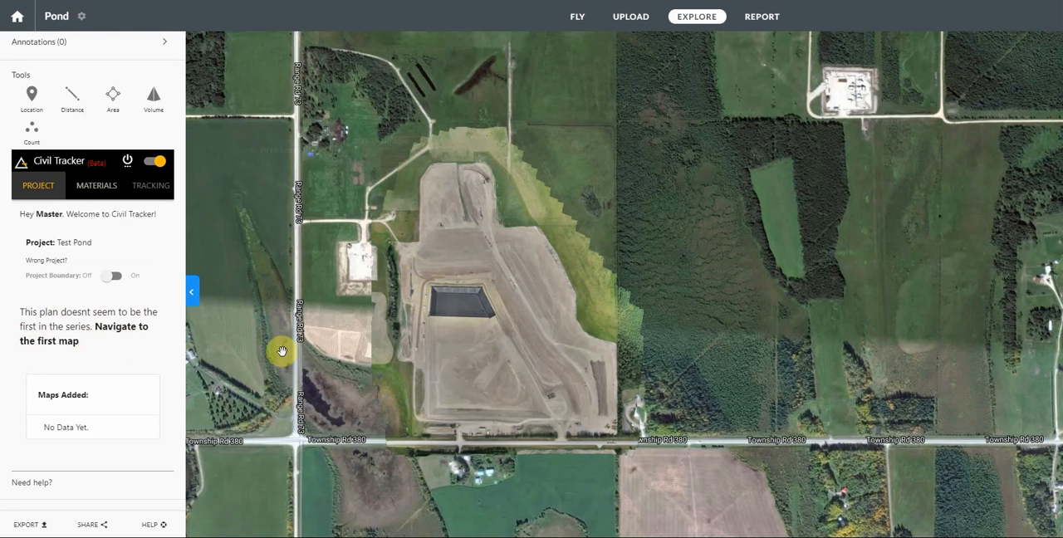
pyautogui.scroll(4, 131, 361)
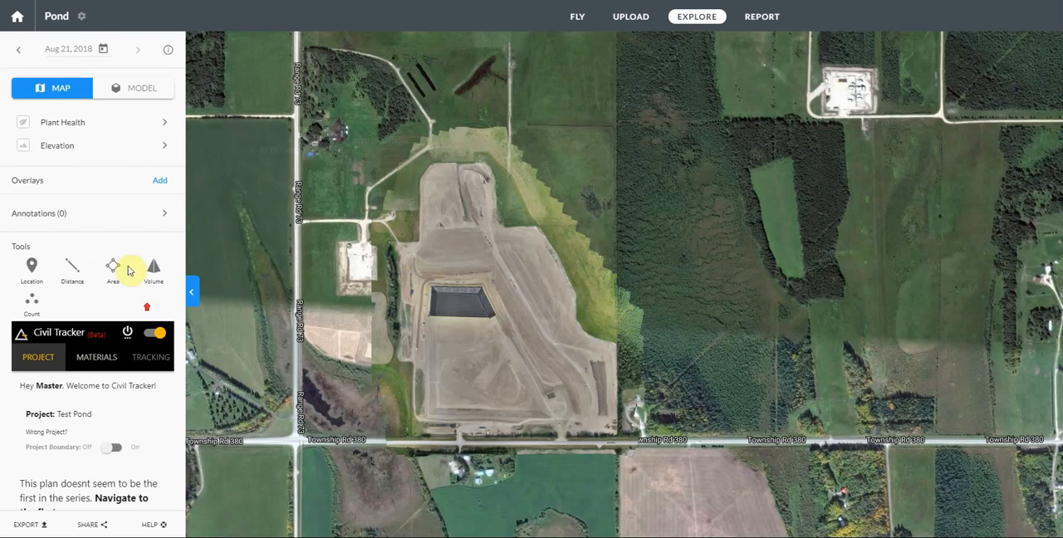
pyautogui.click(67, 52)
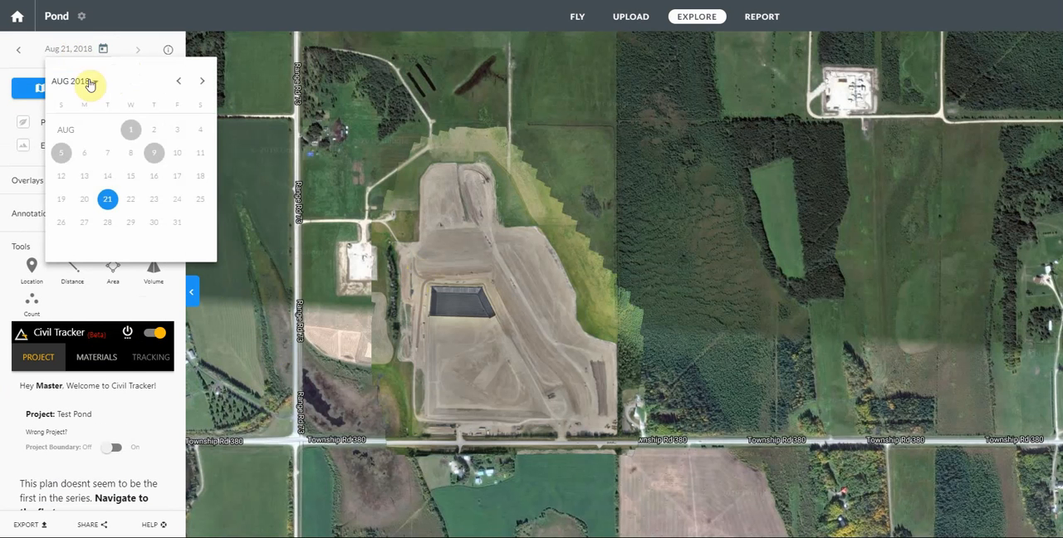
pyautogui.click(179, 82)
pyautogui.click(179, 82)
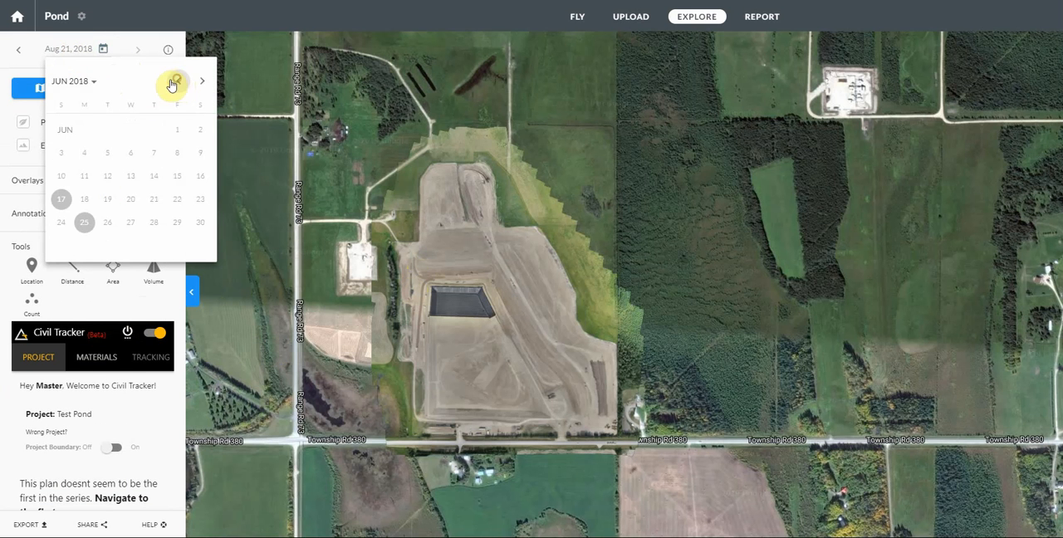
pyautogui.click(58, 206)
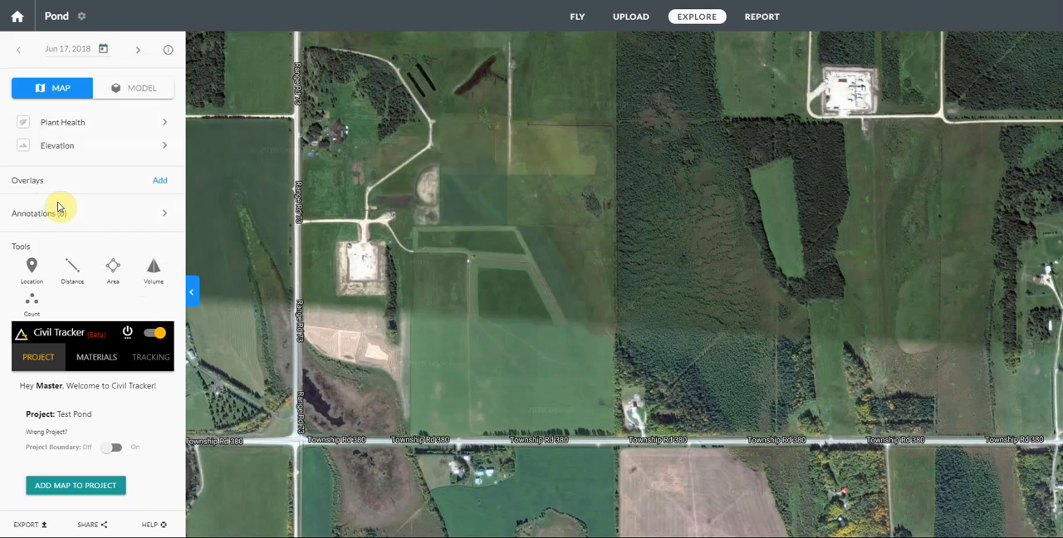
# Step: Add the Jun 17 map to the Test Pond project, approve the $50.00 data set payment, and dismiss the notifications
pyautogui.scroll(-1, 64, 224)
pyautogui.scroll(-3, 78, 316)
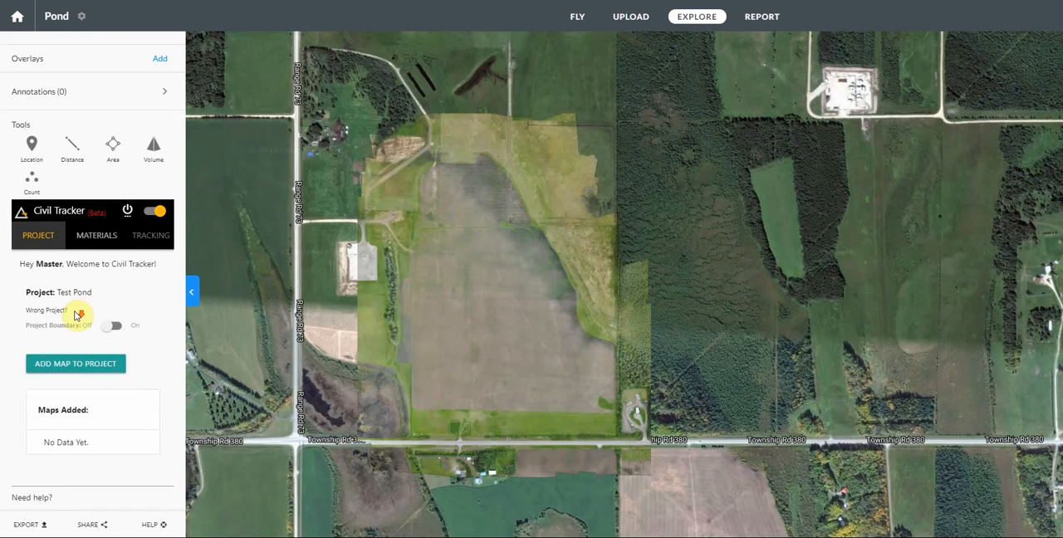
pyautogui.click(71, 313)
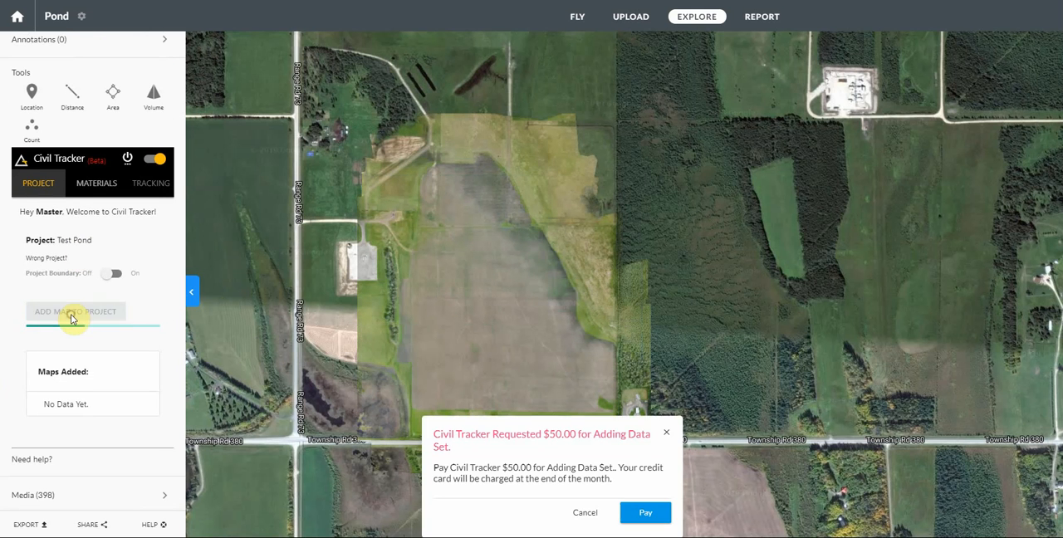
pyautogui.click(638, 513)
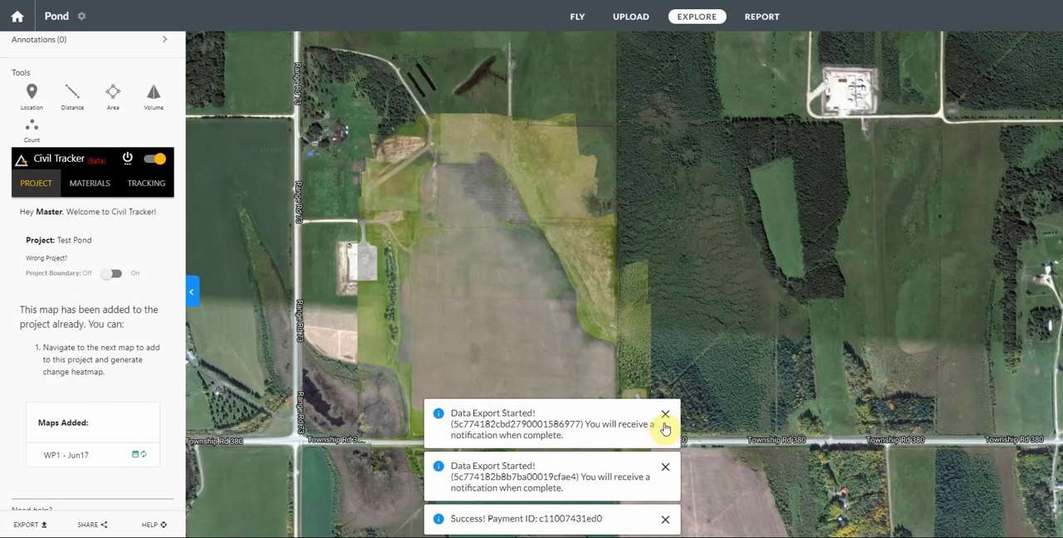
pyautogui.click(665, 415)
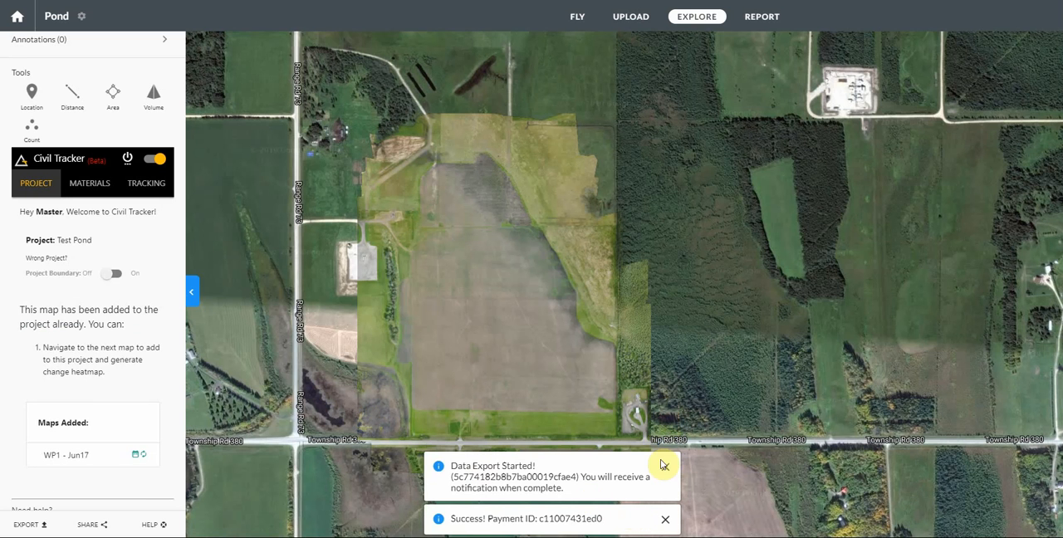
pyautogui.click(666, 468)
pyautogui.click(666, 504)
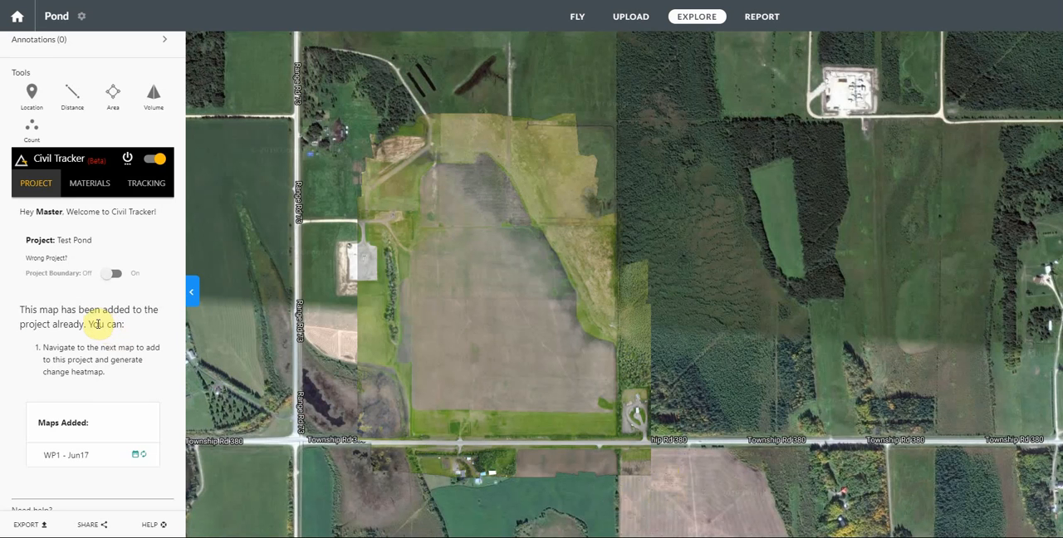
# Step: Toggle the project boundary display to check it, leaving it off
pyautogui.click(108, 277)
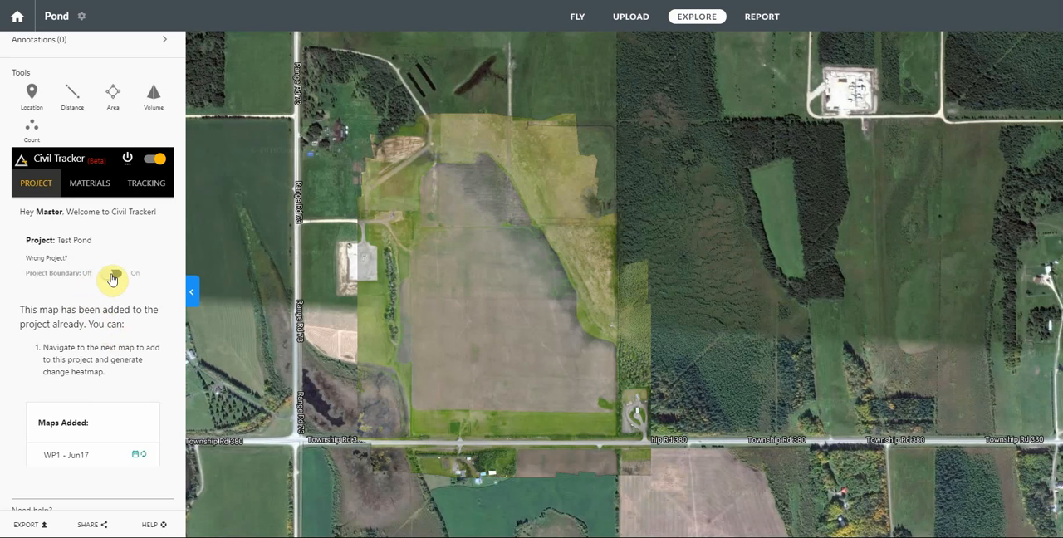
pyautogui.click(113, 277)
pyautogui.click(113, 276)
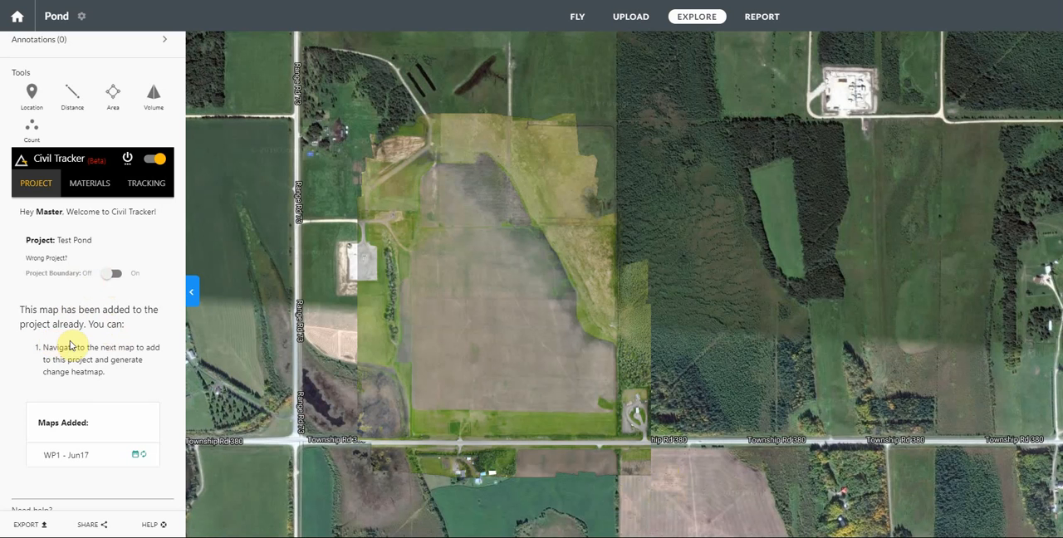
# Step: Advance to the next map in the series, dated Jun 25, 2018
pyautogui.scroll(3, 71, 346)
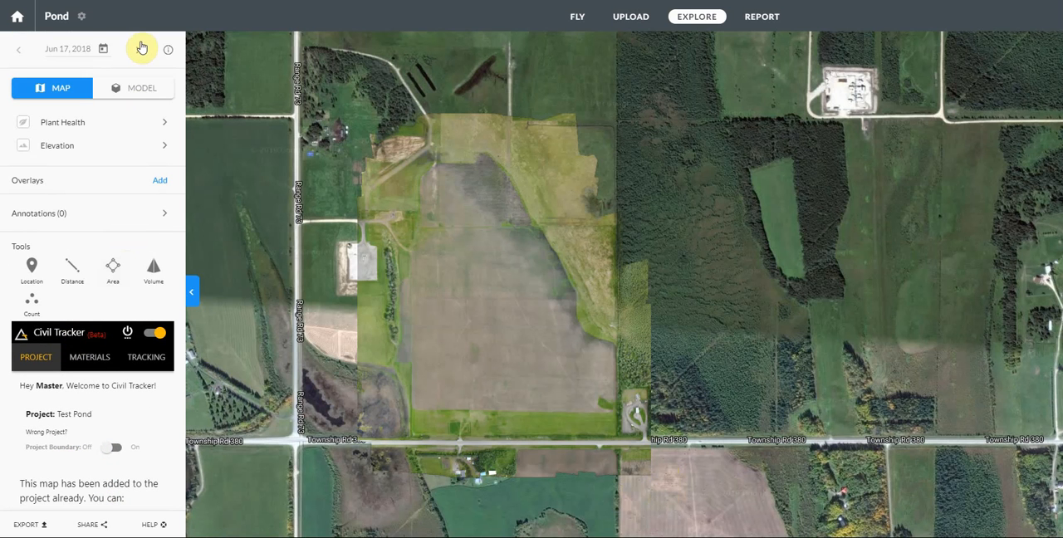
pyautogui.click(139, 51)
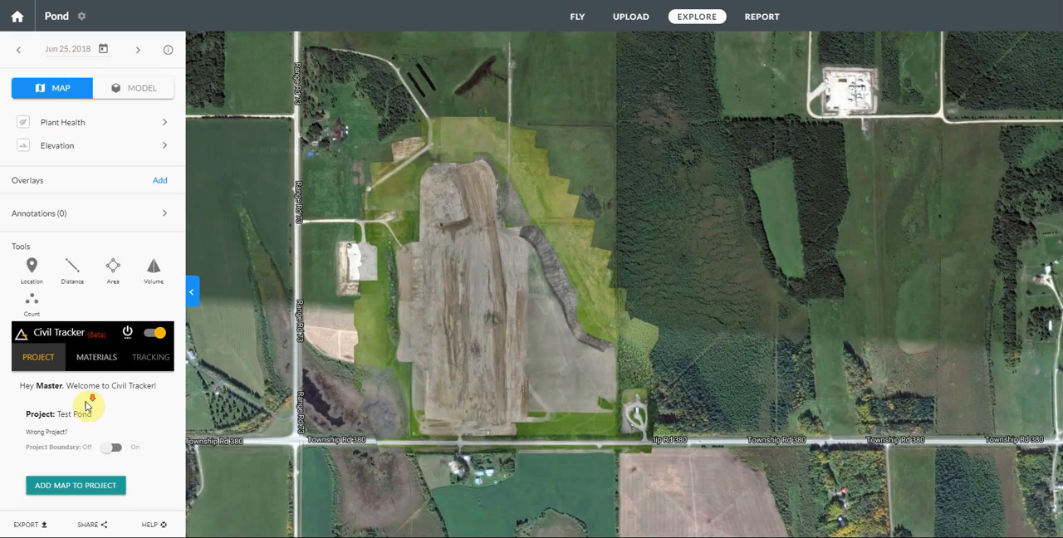
# Step: Add the Jun 25 map to the Test Pond project and approve the $50.00 data set payment
pyautogui.scroll(-2, 86, 408)
pyautogui.click(67, 323)
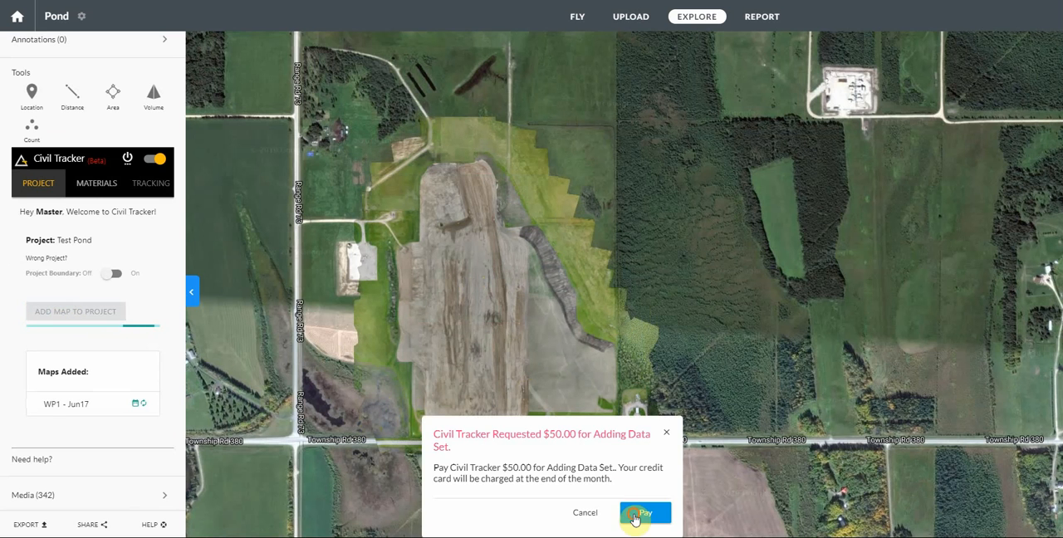
pyautogui.click(636, 513)
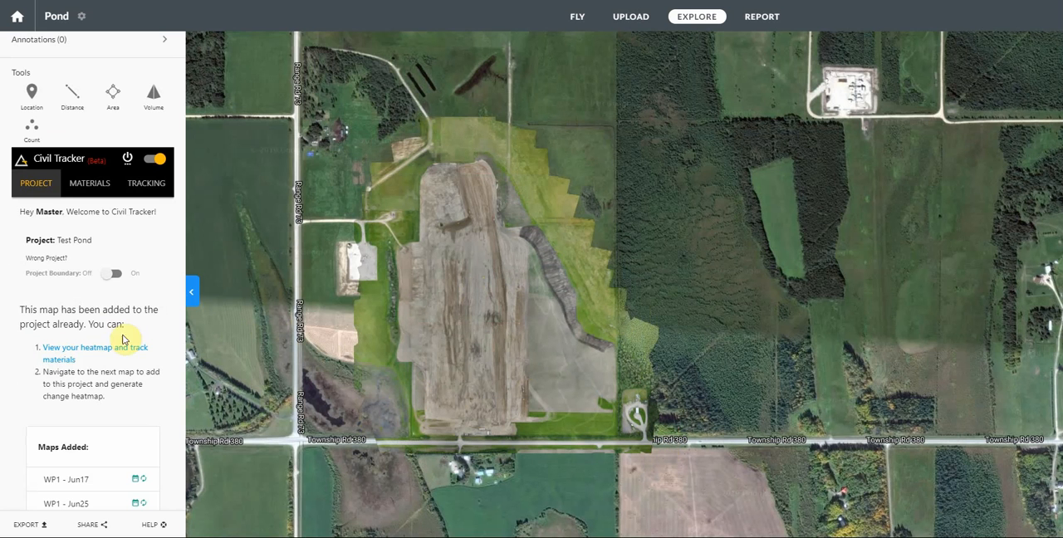
# Step: Start a new material for the Test Pond project and name it Topsoil Cut
pyautogui.scroll(-2, 66, 378)
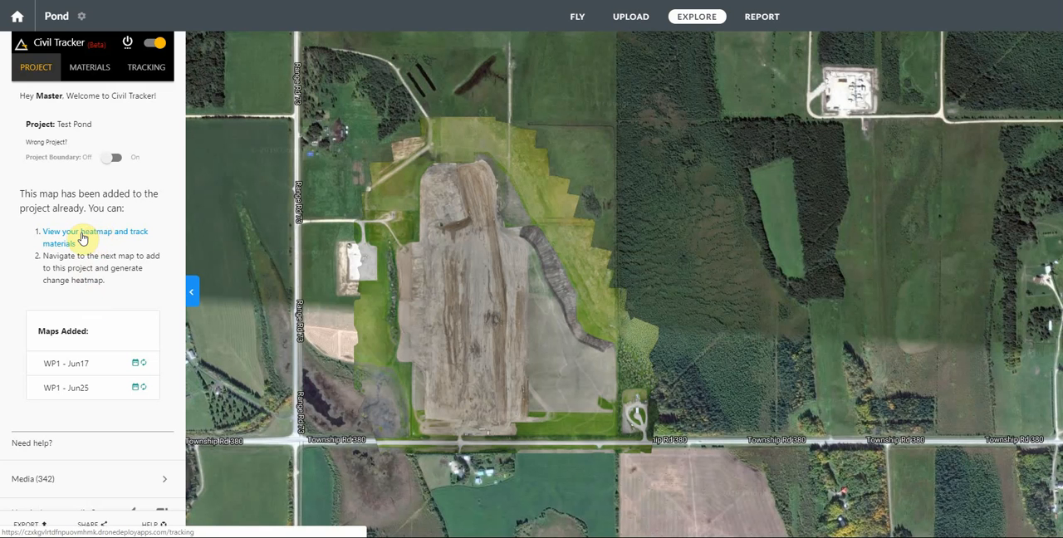
pyautogui.scroll(3, 91, 236)
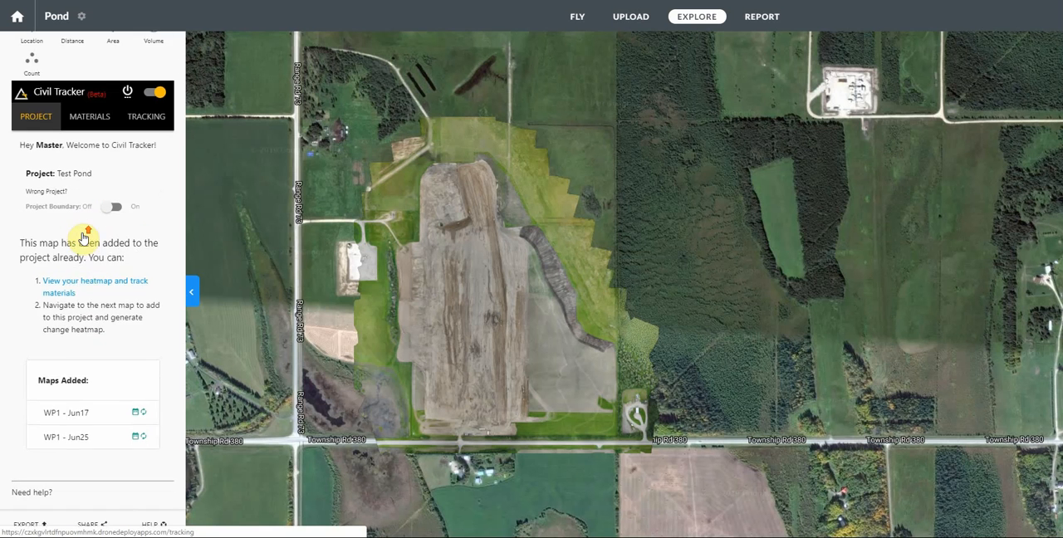
pyautogui.click(87, 124)
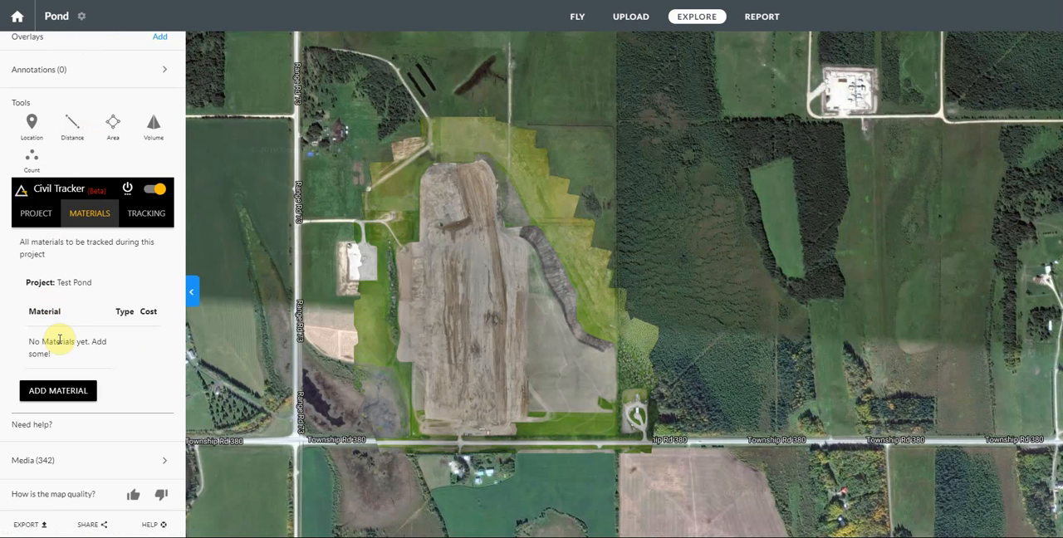
pyautogui.click(50, 389)
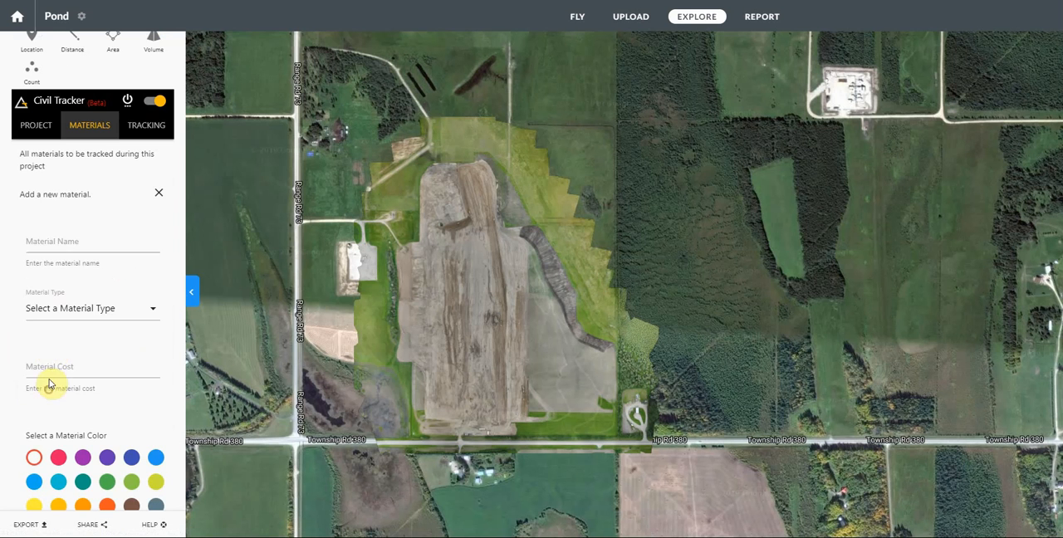
pyautogui.click(50, 244)
pyautogui.write('Topsoil Cut')
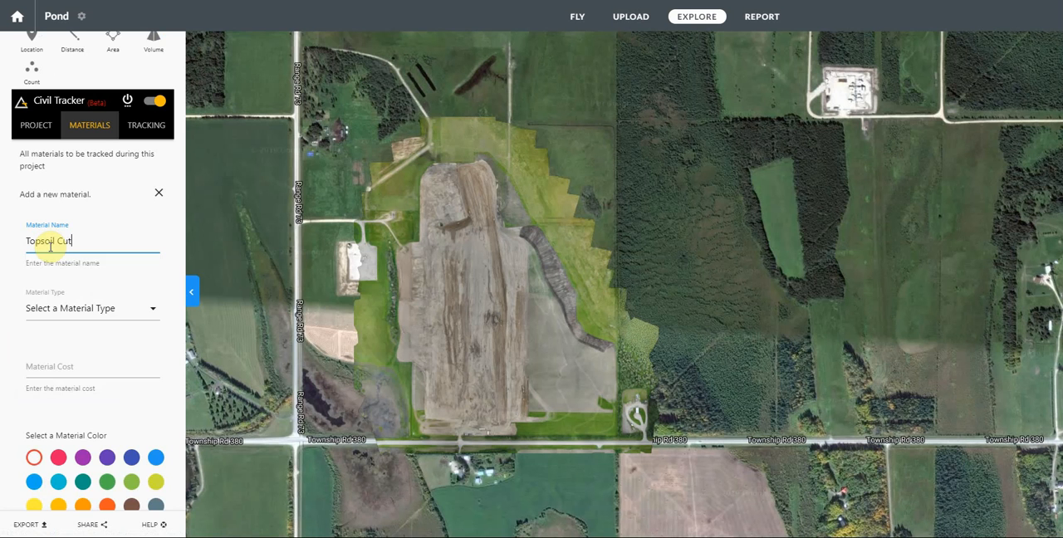
pyautogui.press('Tab')
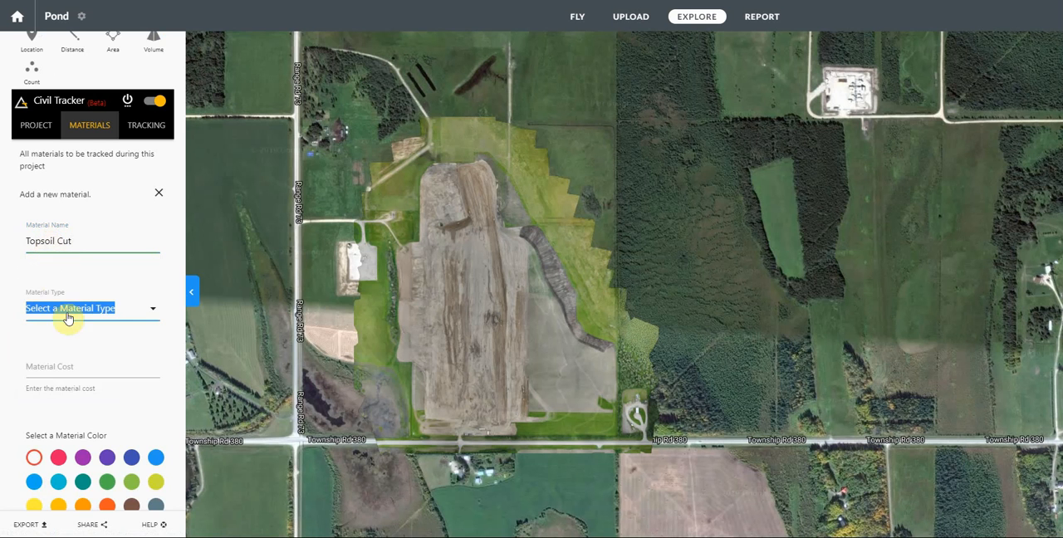
# Step: Give the Topsoil Cut material the type Topsoil, a brown color and a cost of 0
pyautogui.click(126, 313)
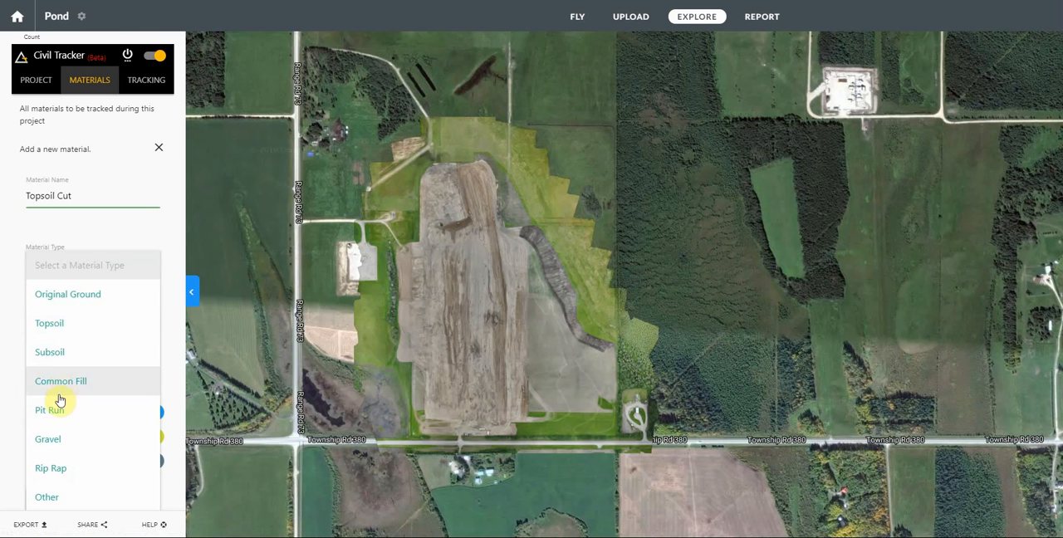
pyautogui.click(51, 334)
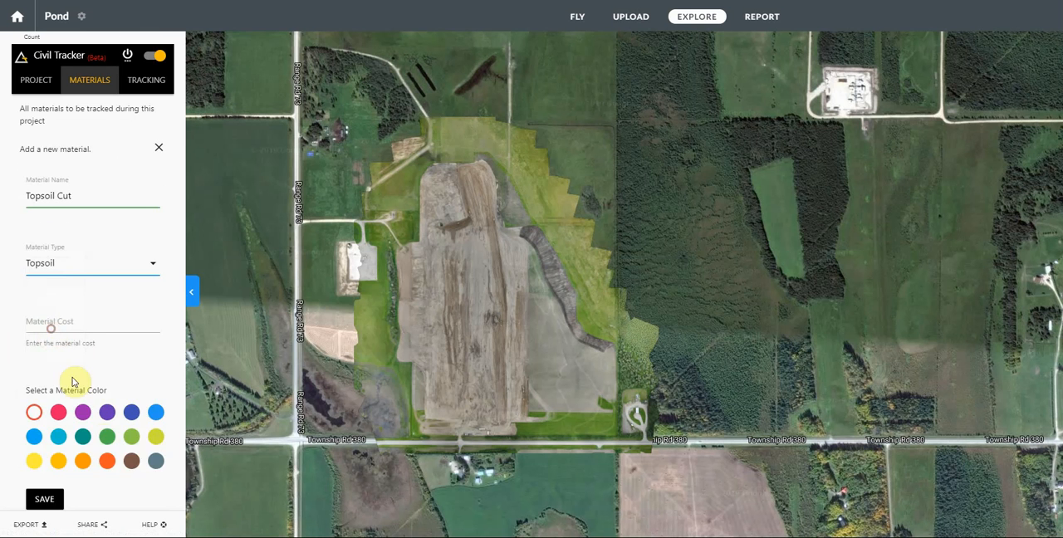
pyautogui.click(131, 461)
pyautogui.click(70, 325)
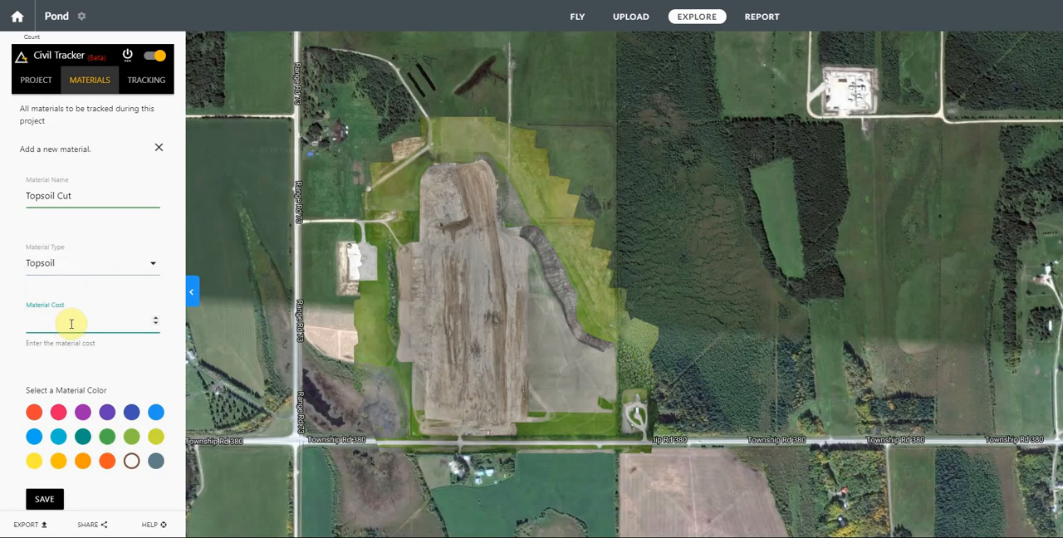
pyautogui.write('0')
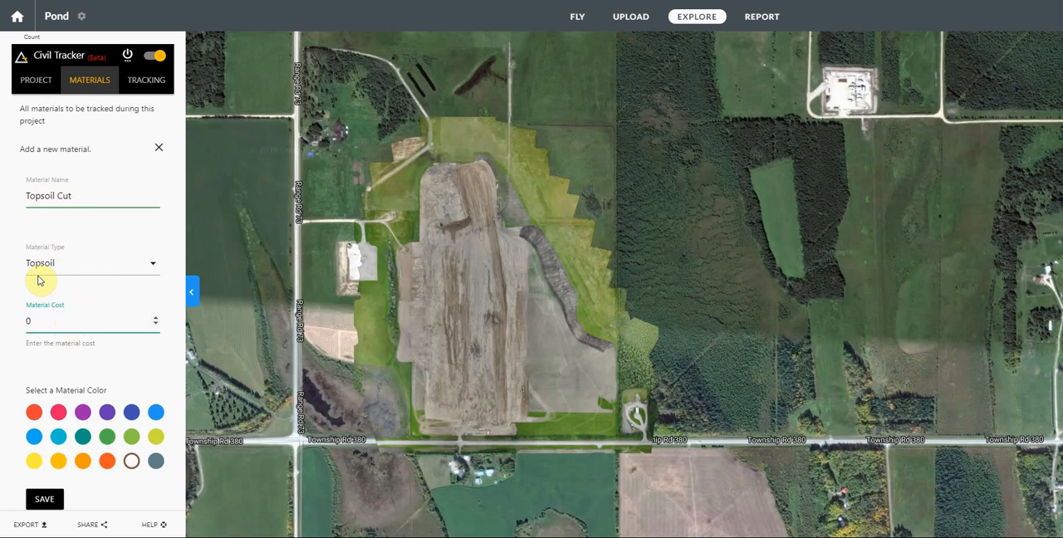
# Step: Review the available material types, keep Topsoil selected, and save the Topsoil Cut material
pyautogui.click(58, 264)
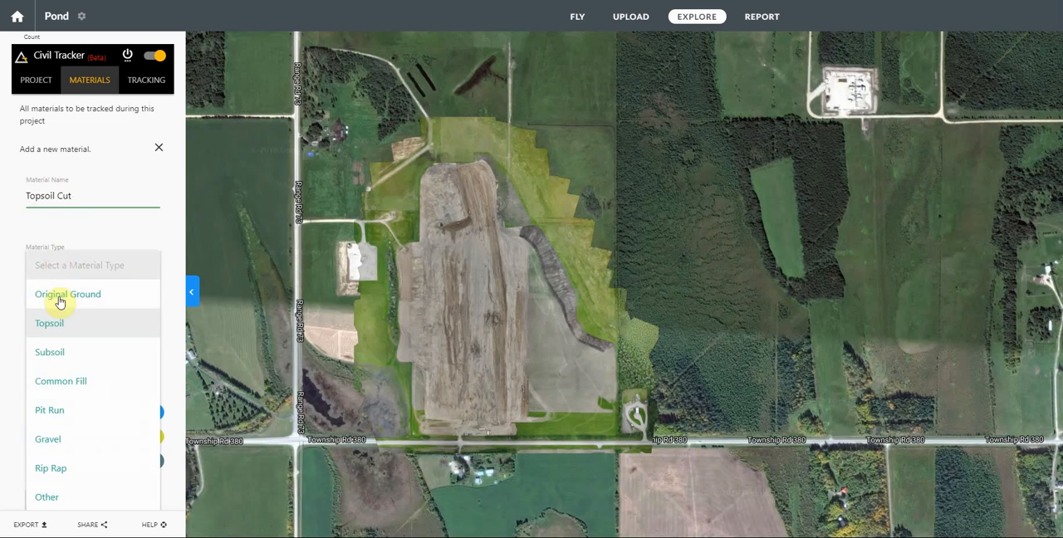
pyautogui.scroll(-2, 67, 366)
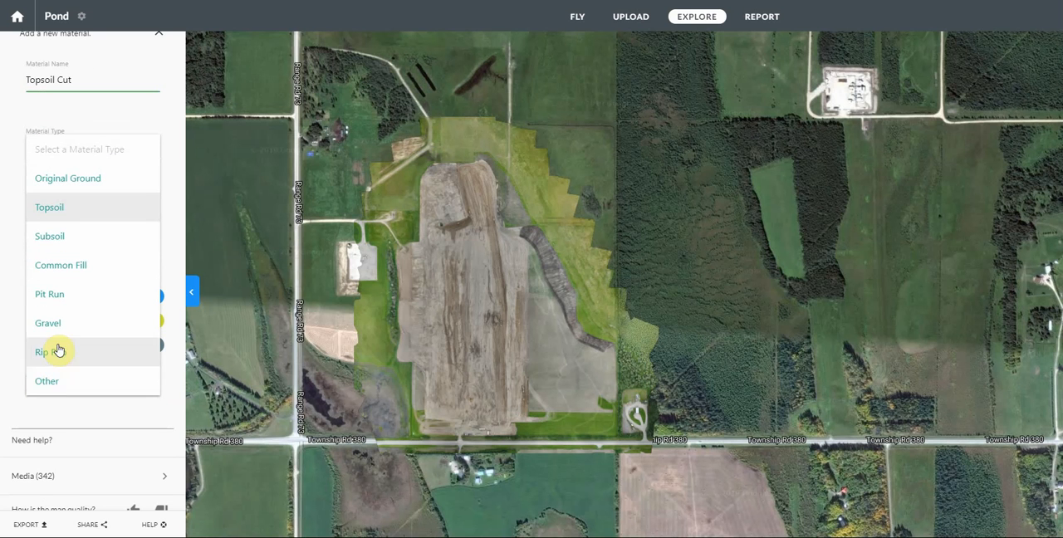
pyautogui.click(52, 208)
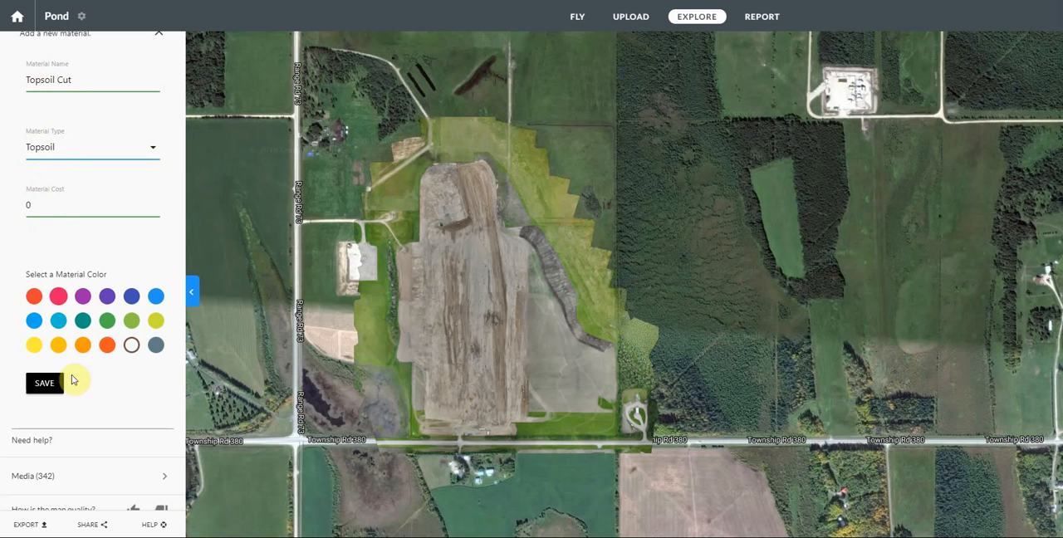
pyautogui.click(41, 389)
pyautogui.click(43, 390)
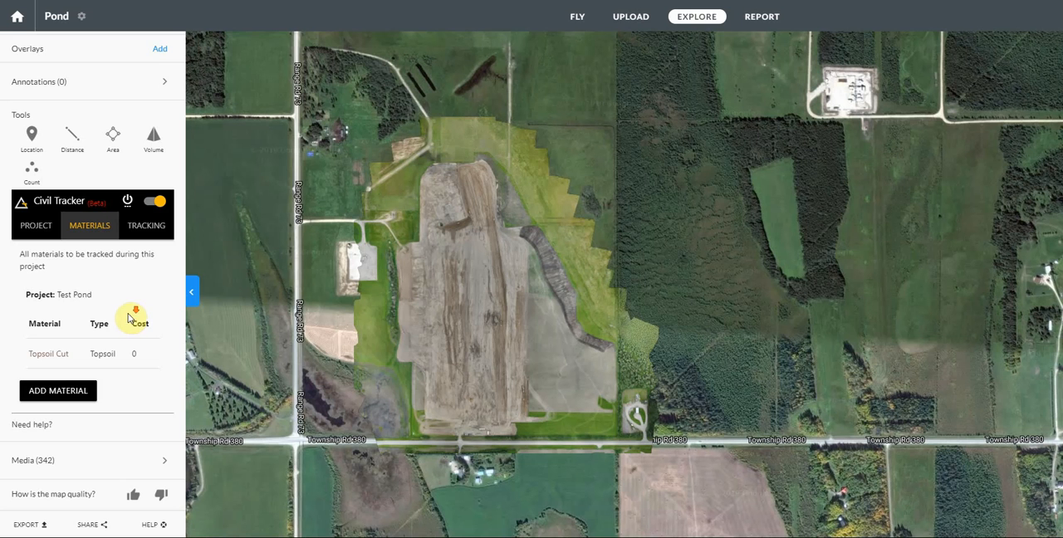
# Step: Start another new material and name it Topsoil Pile
pyautogui.click(50, 392)
pyautogui.click(54, 340)
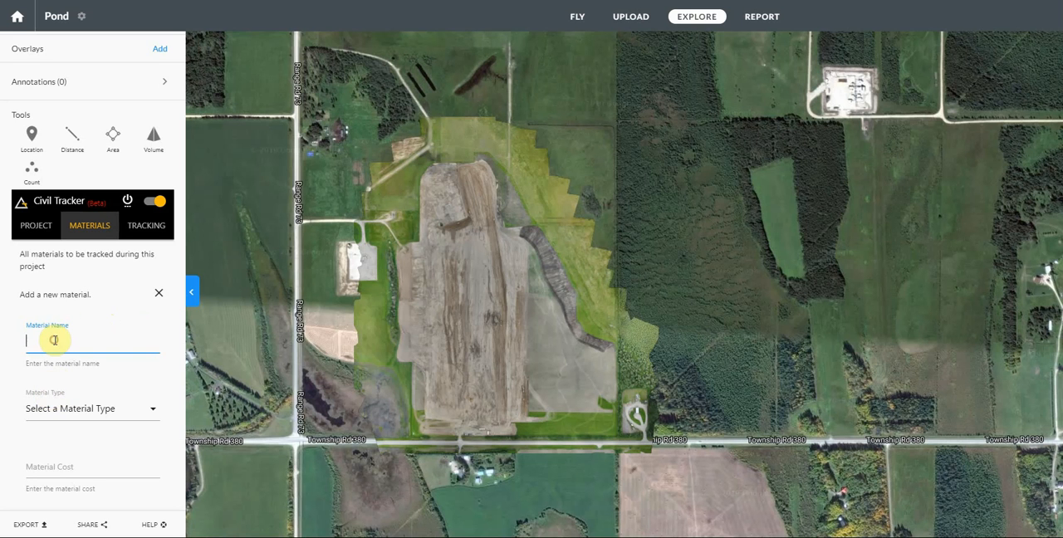
pyautogui.write('Top soil Pile')
pyautogui.press('Tab')
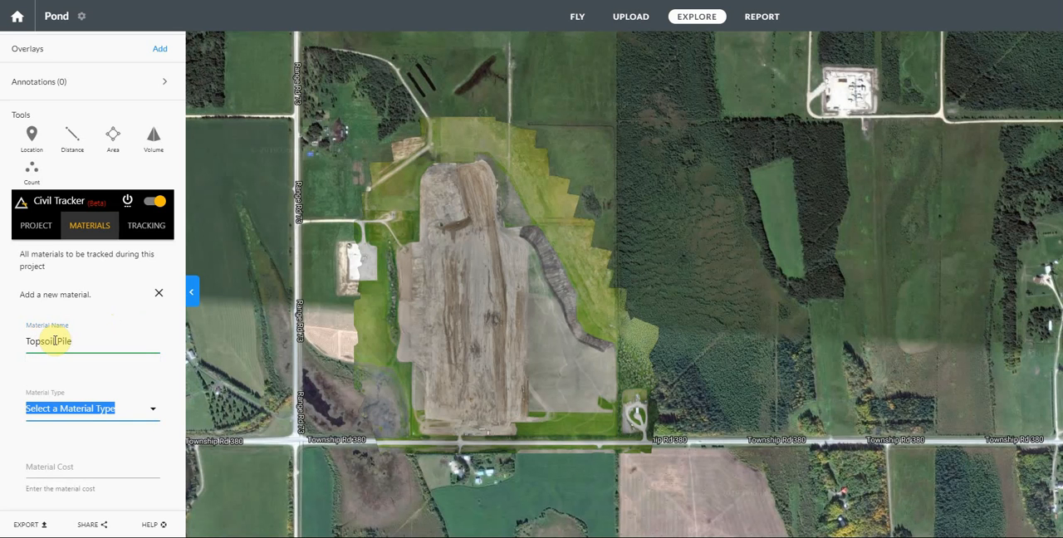
# Step: Set the Topsoil Pile material's type to Topsoil, color to deep orange and cost to 0, and save it
pyautogui.click(54, 415)
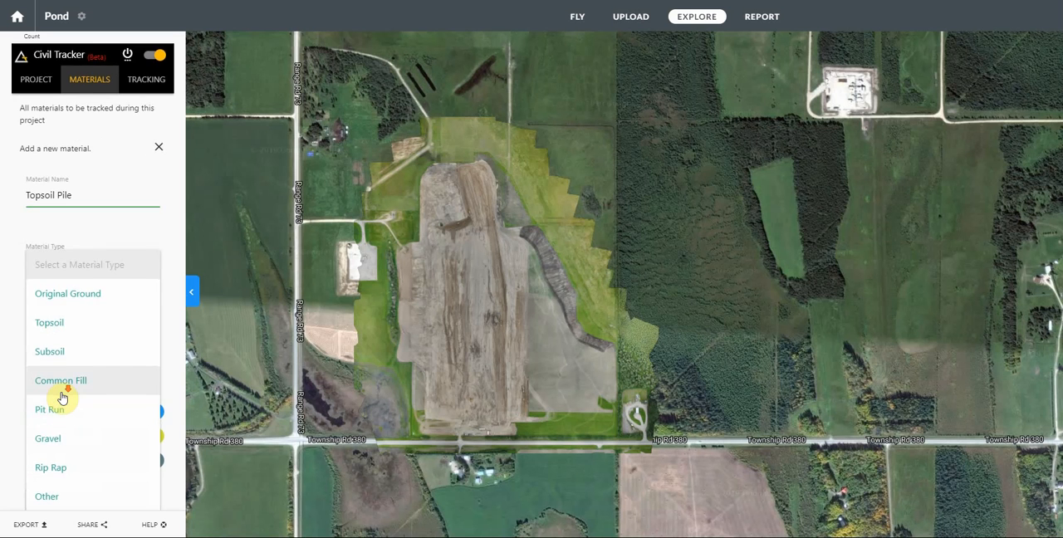
pyautogui.click(56, 275)
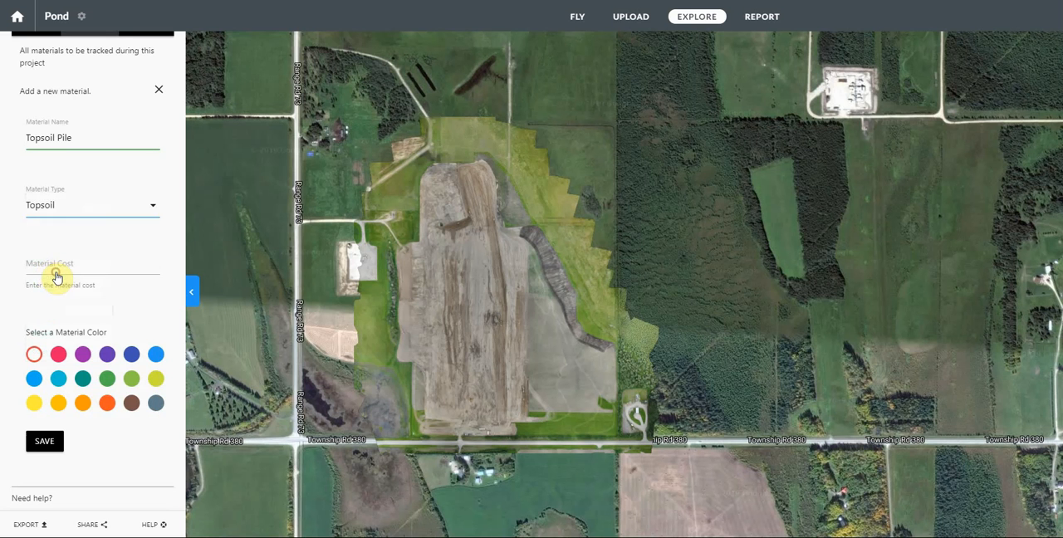
pyautogui.click(107, 403)
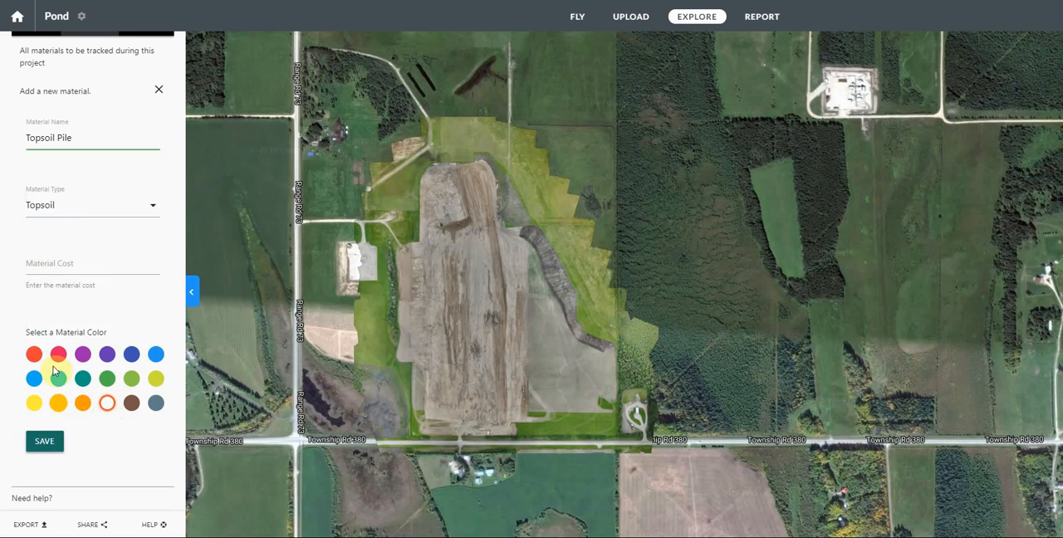
pyautogui.click(31, 264)
pyautogui.write('0')
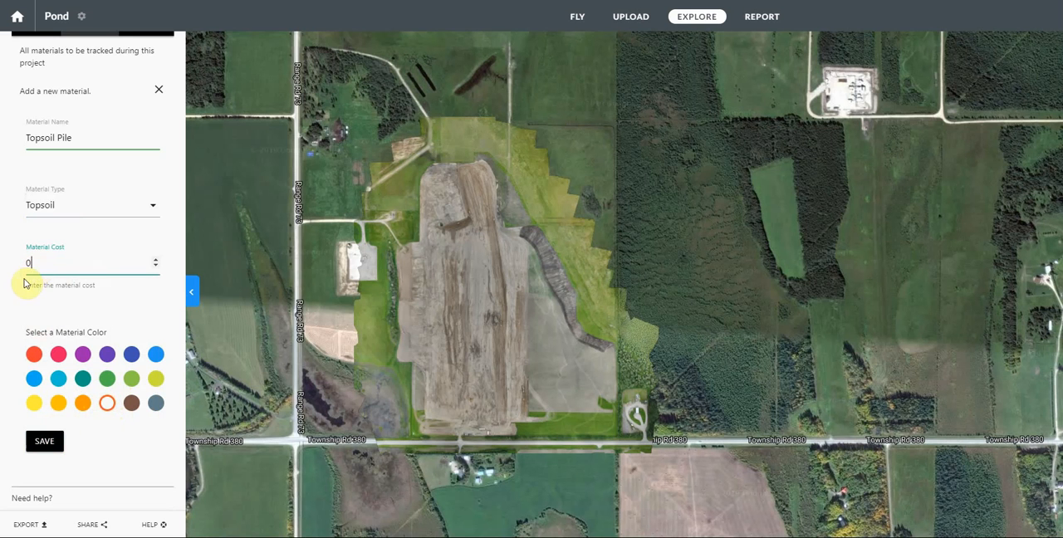
pyautogui.click(16, 295)
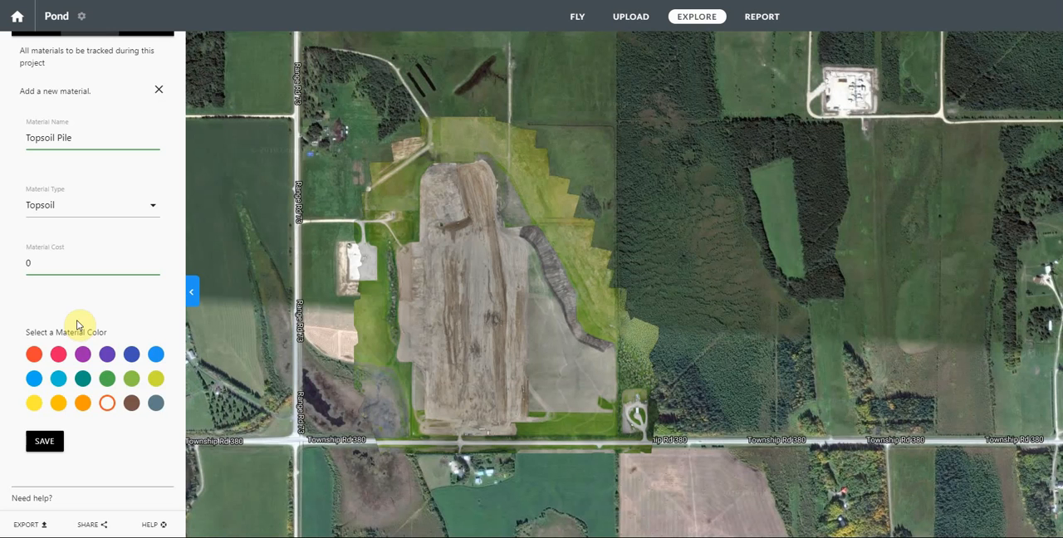
pyautogui.click(47, 449)
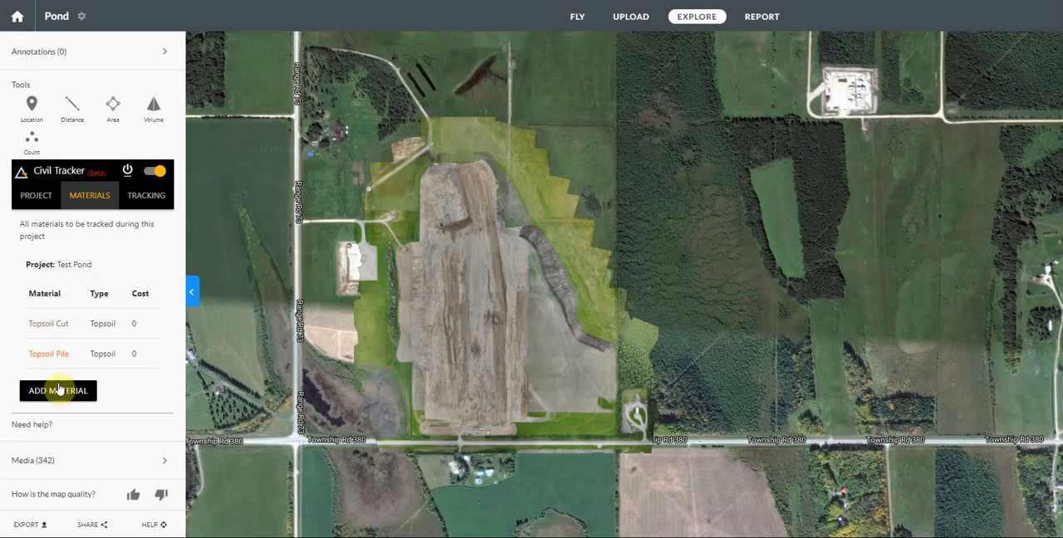
# Step: Start a third new material and name it Subsoil Cut
pyautogui.click(59, 391)
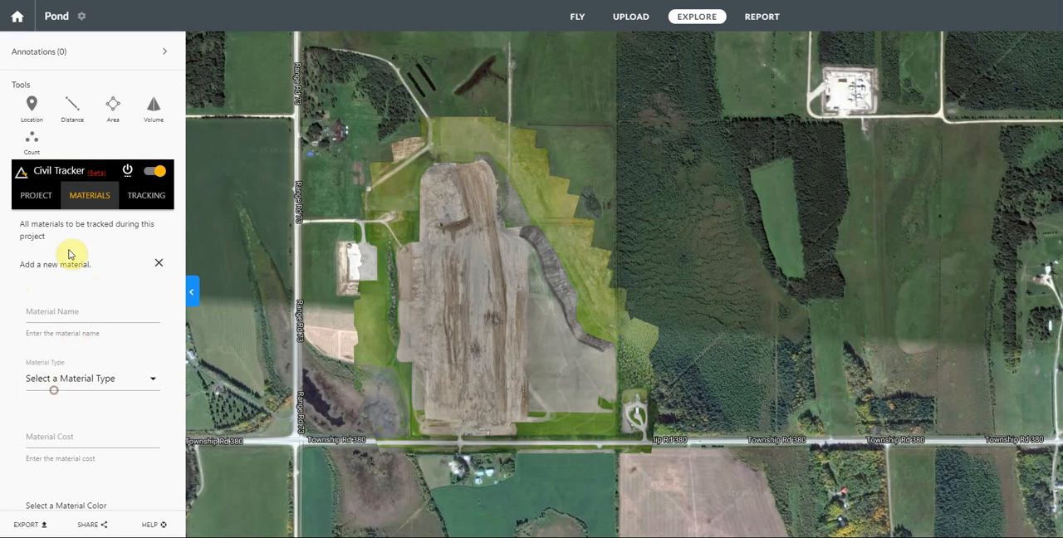
pyautogui.click(49, 309)
pyautogui.write('Sub')
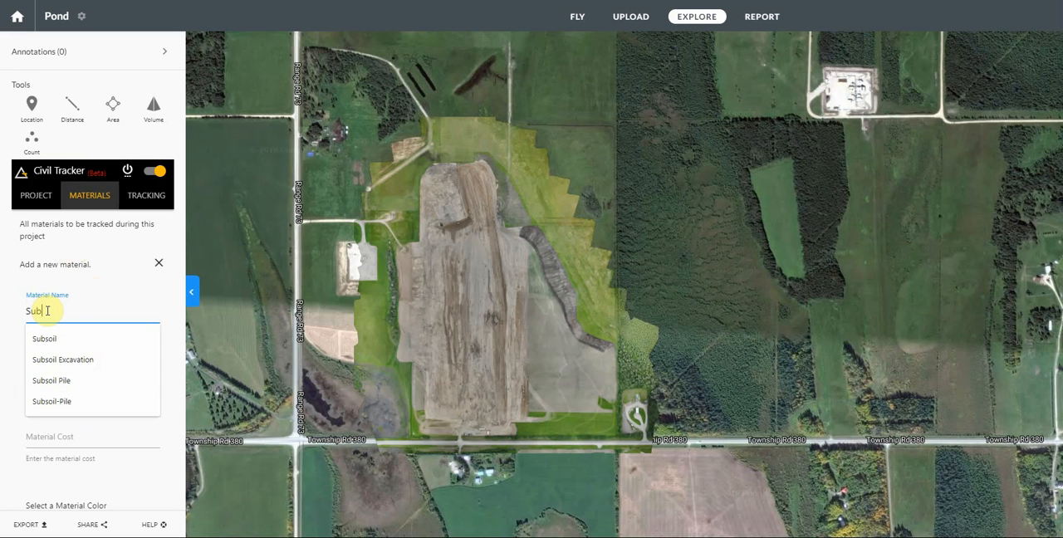
pyautogui.write('soil Cut')
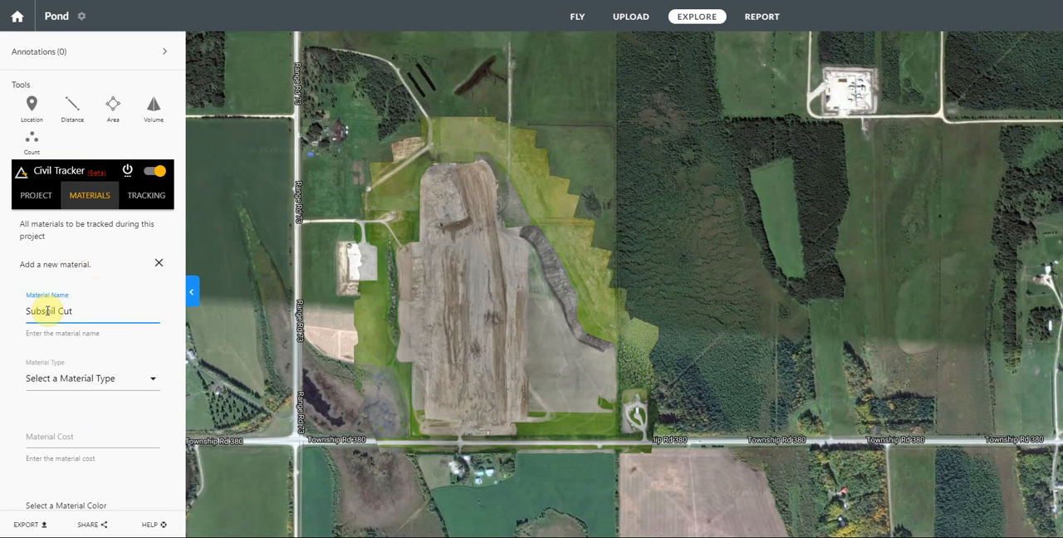
# Step: Set the Subsoil Cut material's type to Subsoil, cost to 0 and color to light orange, and save it
pyautogui.click(67, 380)
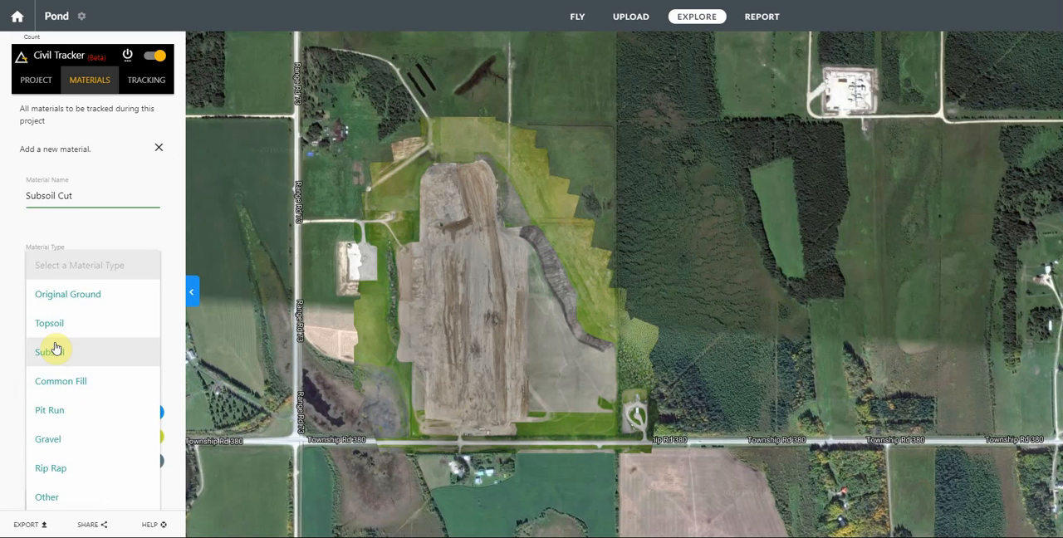
pyautogui.click(54, 349)
pyautogui.click(50, 326)
pyautogui.write('0')
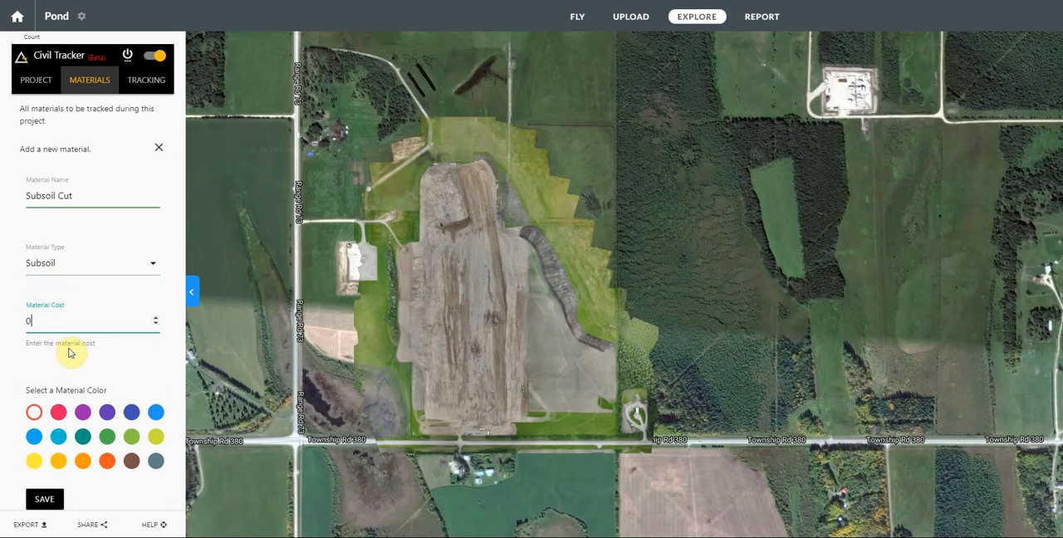
pyautogui.click(82, 460)
pyautogui.click(41, 499)
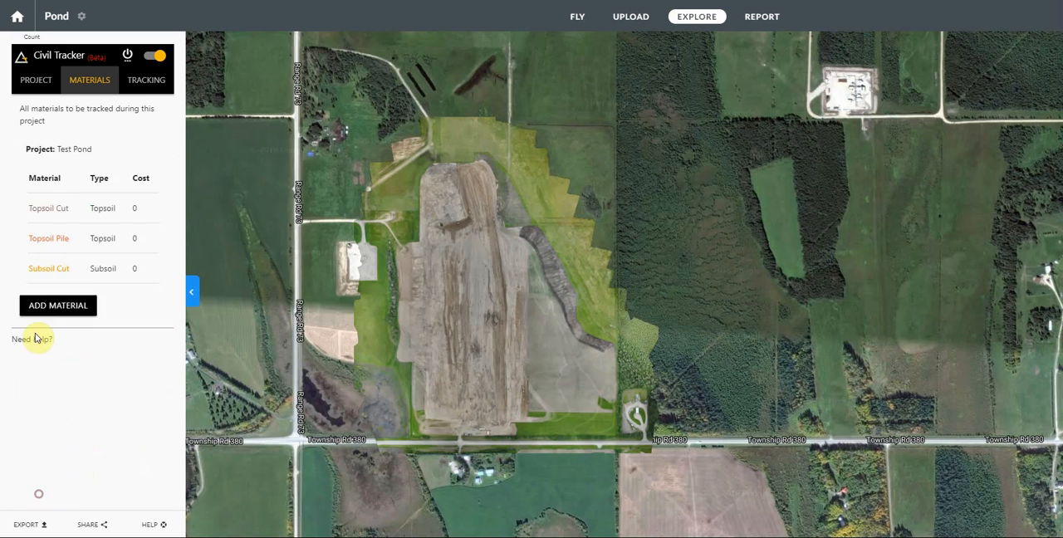
# Step: Start a fourth new material and name it Subsoil Pile
pyautogui.click(63, 391)
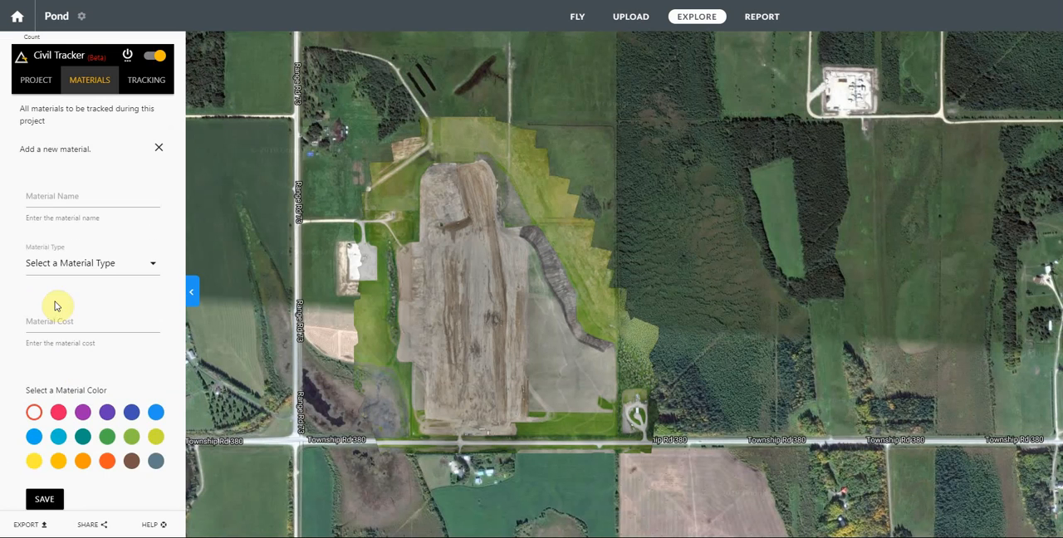
pyautogui.click(52, 198)
pyautogui.write('Sub')
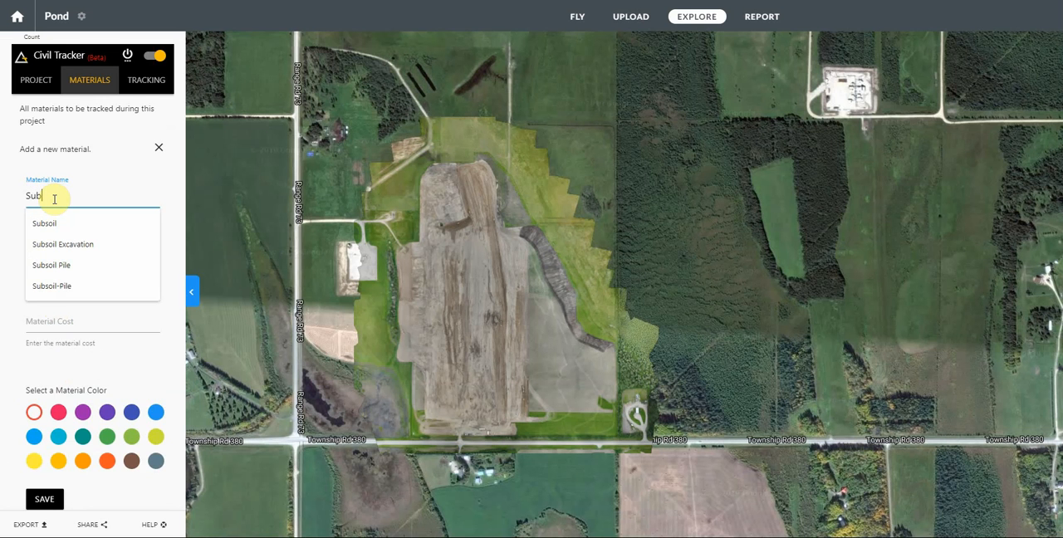
pyautogui.write('soil Pile')
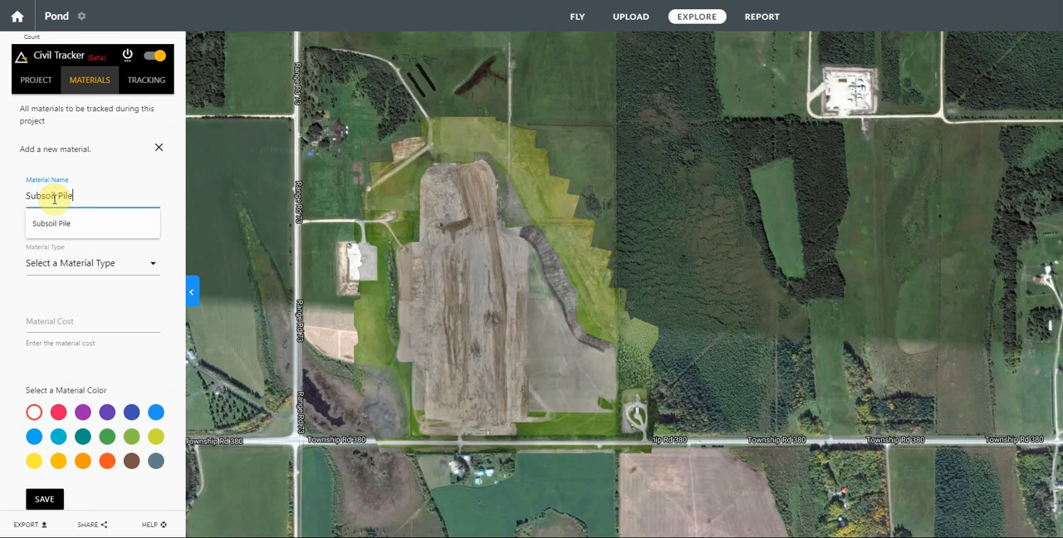
pyautogui.press('Tab')
# Step: Set the Subsoil Pile material's type to Subsoil, cost to 0 and color to yellow, and save it
pyautogui.click(148, 264)
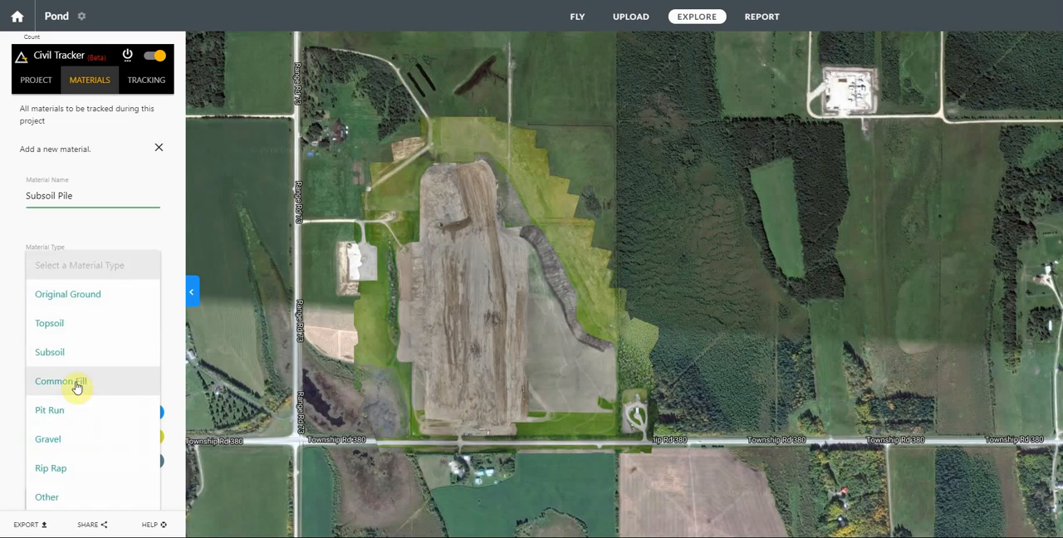
pyautogui.click(59, 354)
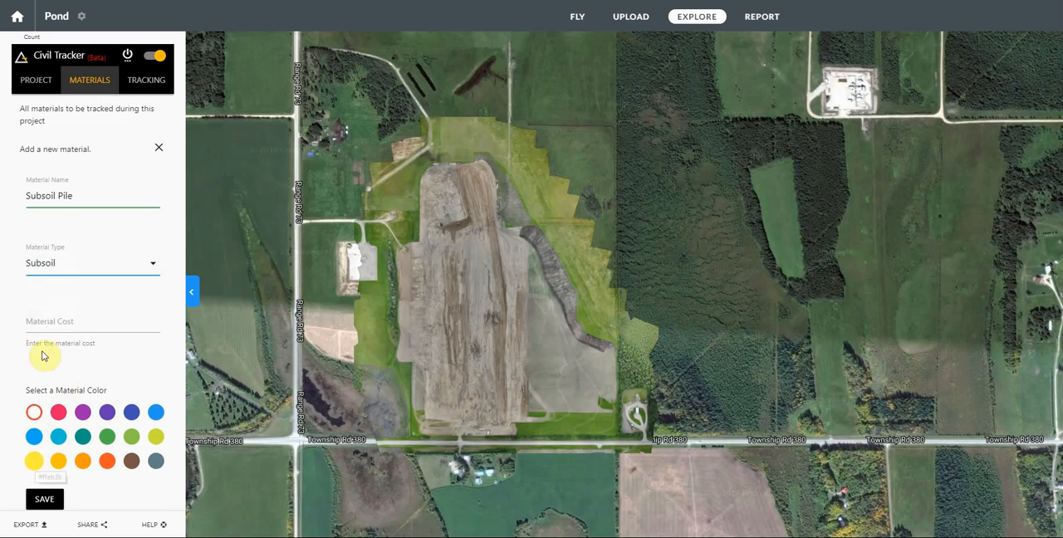
pyautogui.click(52, 321)
pyautogui.write('0')
pyautogui.click(34, 463)
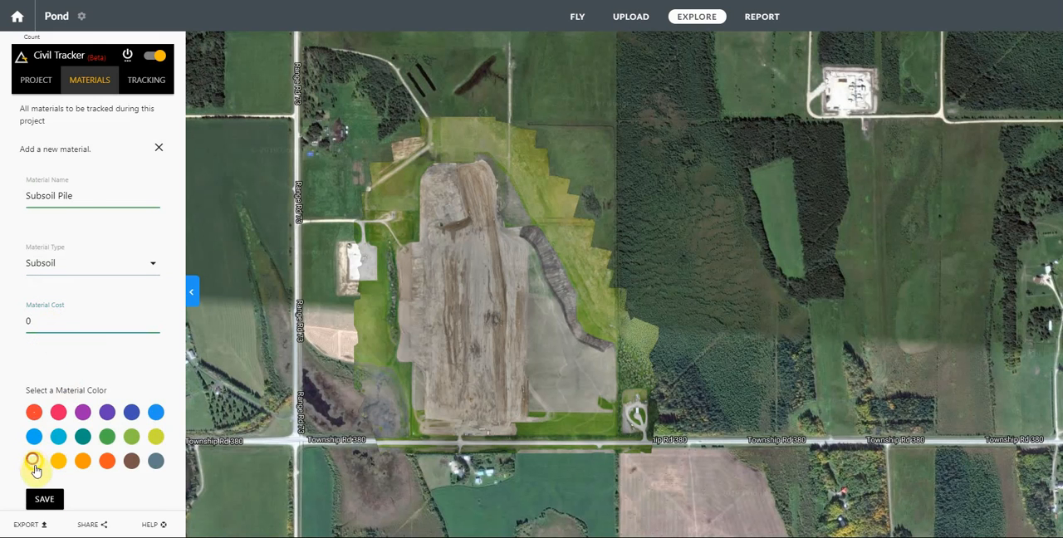
pyautogui.click(43, 498)
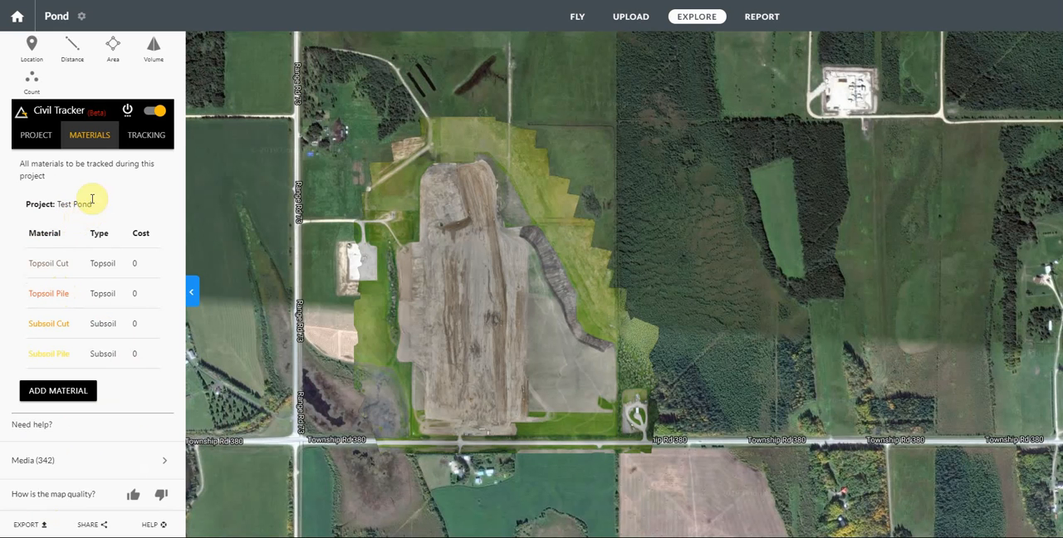
# Step: Refresh the Test Pond tracking data and turn on the change heatmap for the map
pyautogui.click(142, 139)
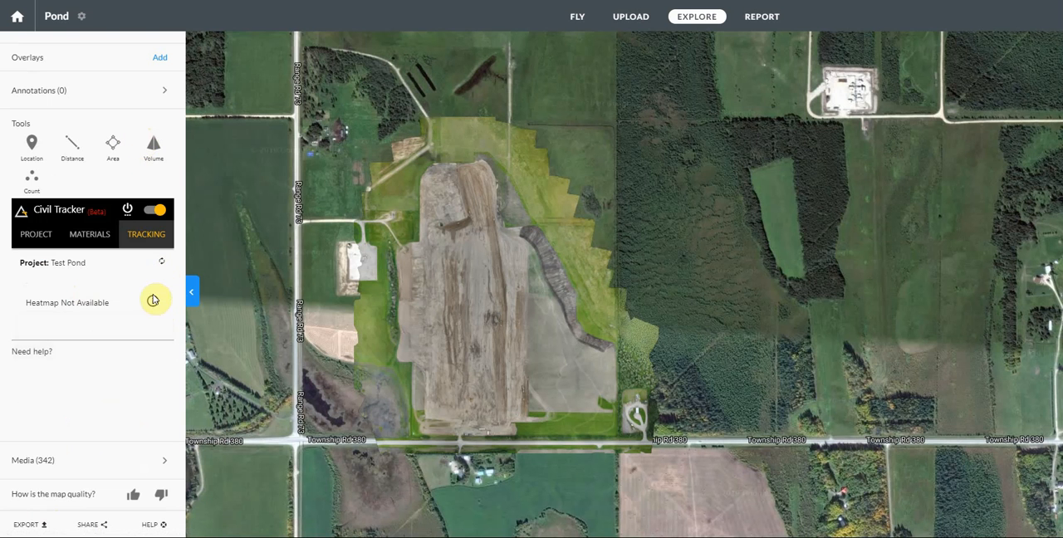
pyautogui.moveTo(153, 300)
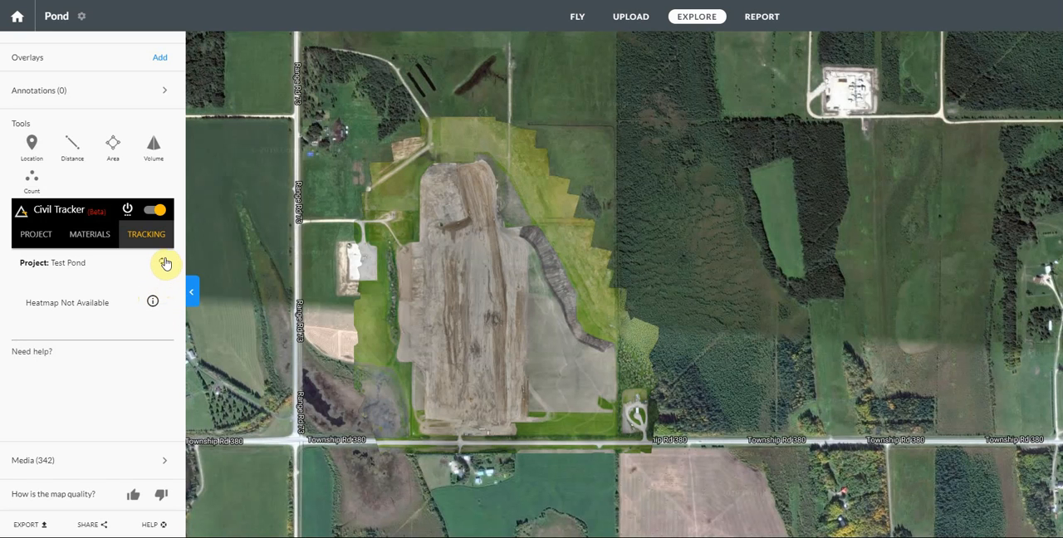
pyautogui.click(166, 263)
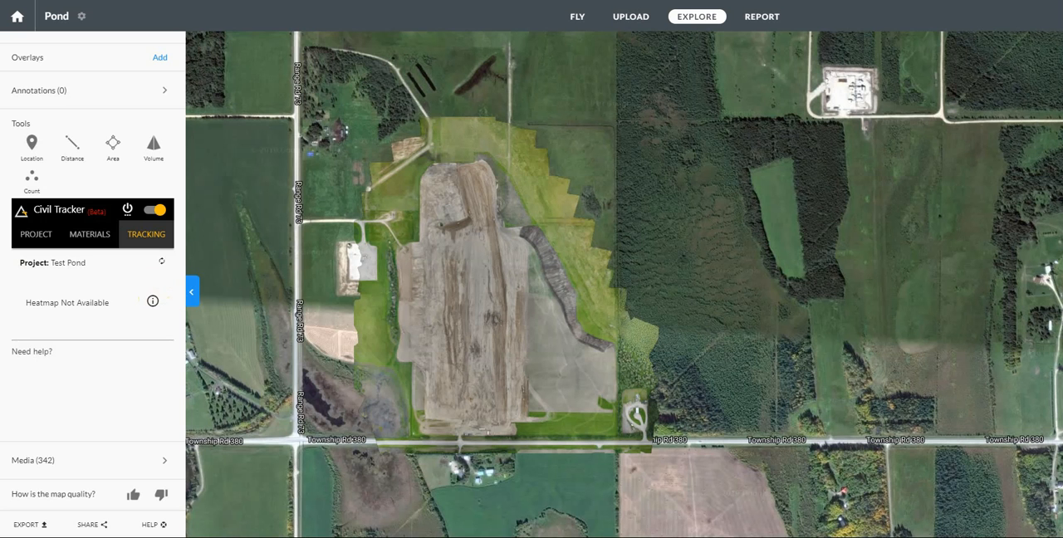
pyautogui.click(163, 264)
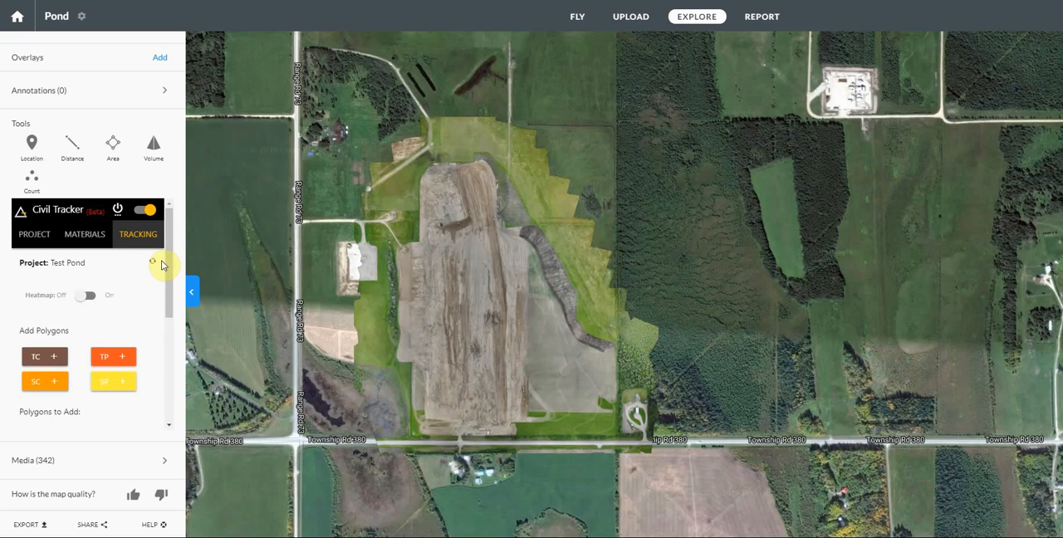
pyautogui.scroll(-2, 162, 264)
pyautogui.click(86, 142)
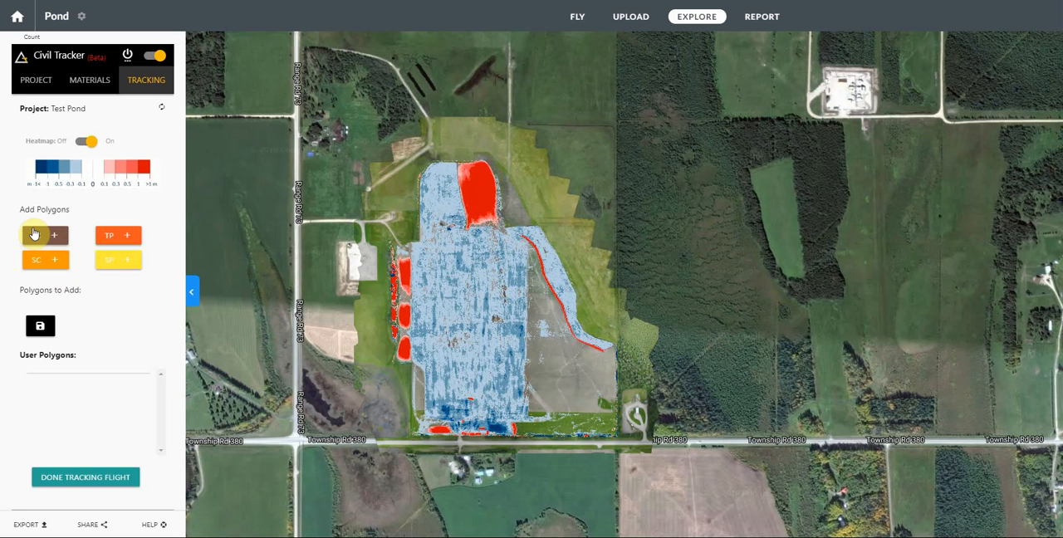
# Step: Add a Topsoil Pile polygon and fit its four corners around the large red fill area at the north end, about 1.74 ha
pyautogui.click(95, 80)
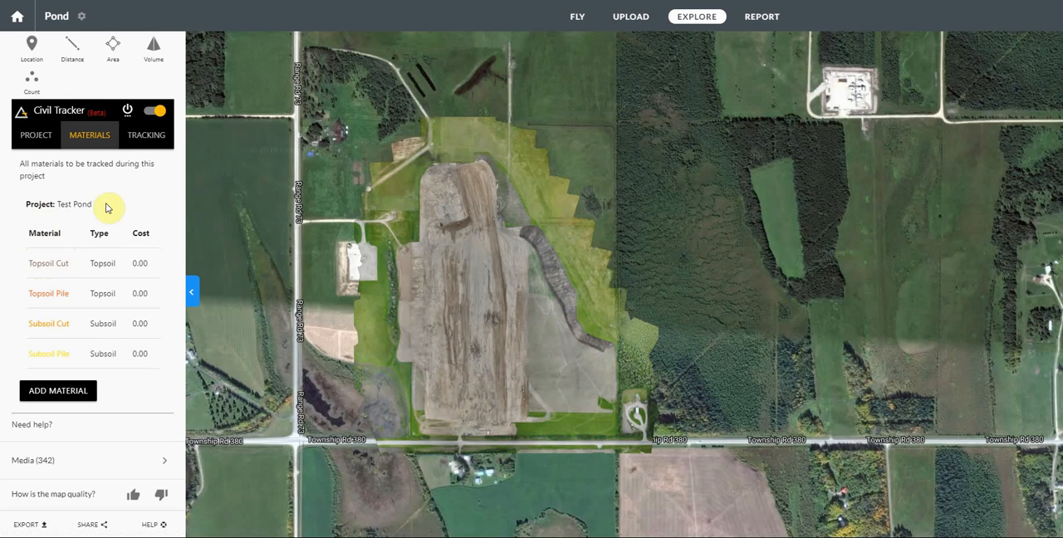
pyautogui.click(147, 135)
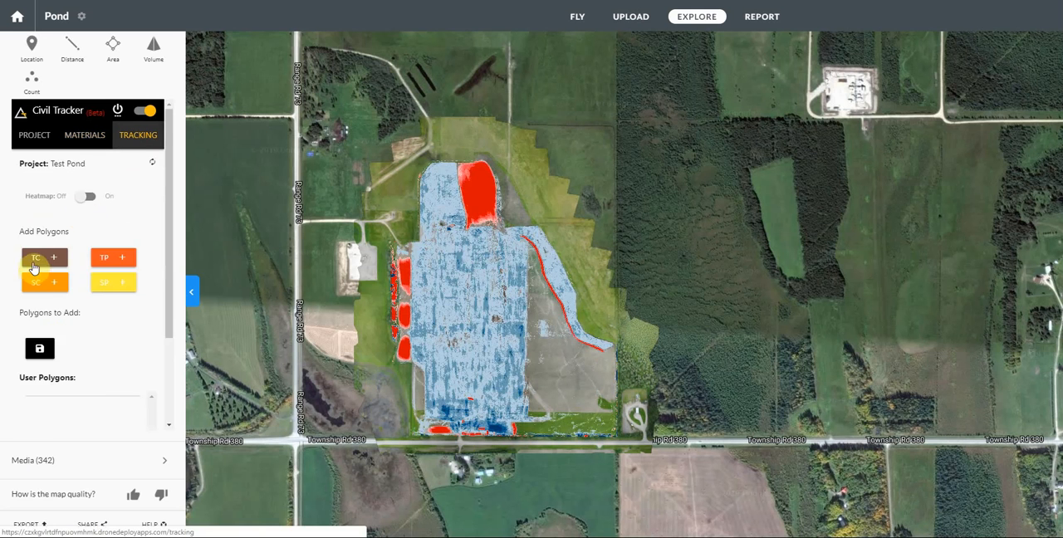
pyautogui.click(116, 240)
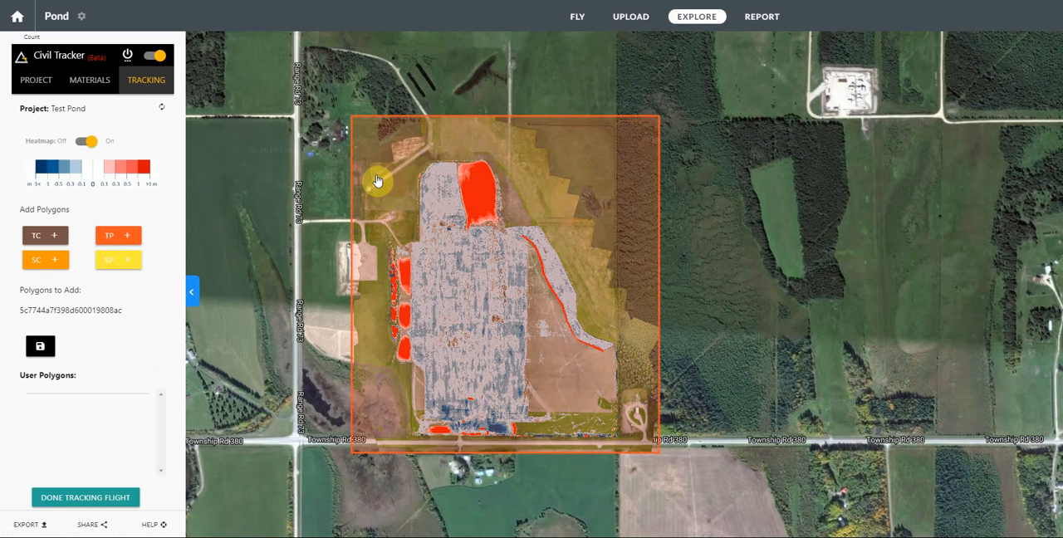
pyautogui.click(377, 181)
pyautogui.moveTo(352, 117); pyautogui.dragTo(452, 162)
pyautogui.moveTo(351, 455); pyautogui.dragTo(464, 226)
pyautogui.moveTo(661, 442); pyautogui.dragTo(502, 222)
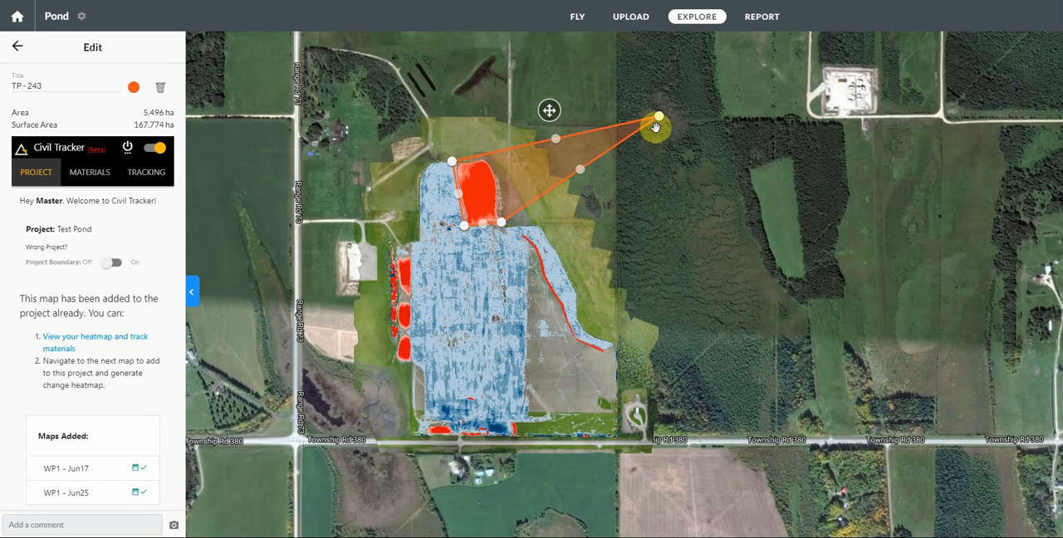
pyautogui.moveTo(660, 121); pyautogui.dragTo(497, 157)
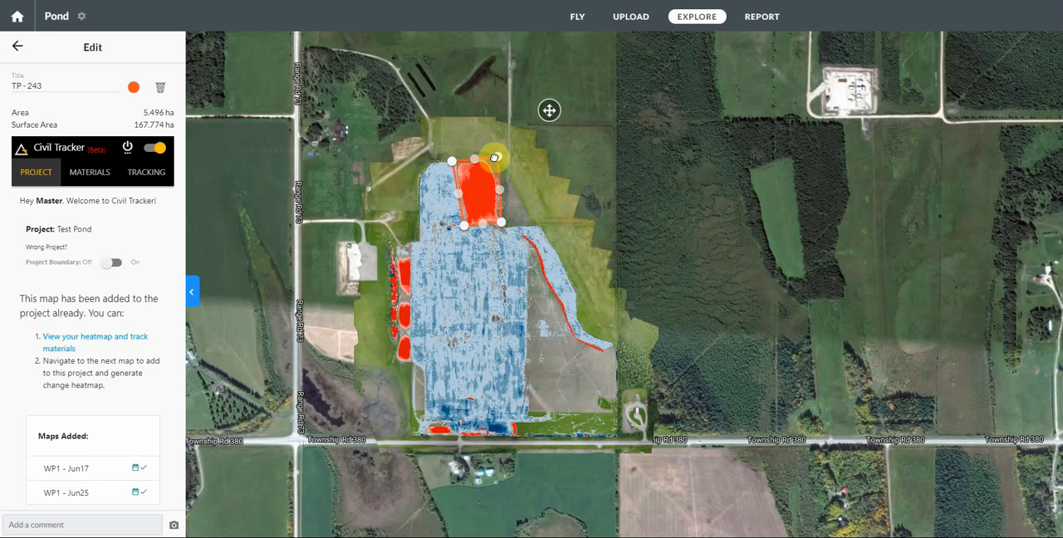
# Step: Tighten the Topsoil Pile polygon's west edge to the red area with extra vertices, extending its southwest corner around the tip
pyautogui.scroll(2, 484, 162)
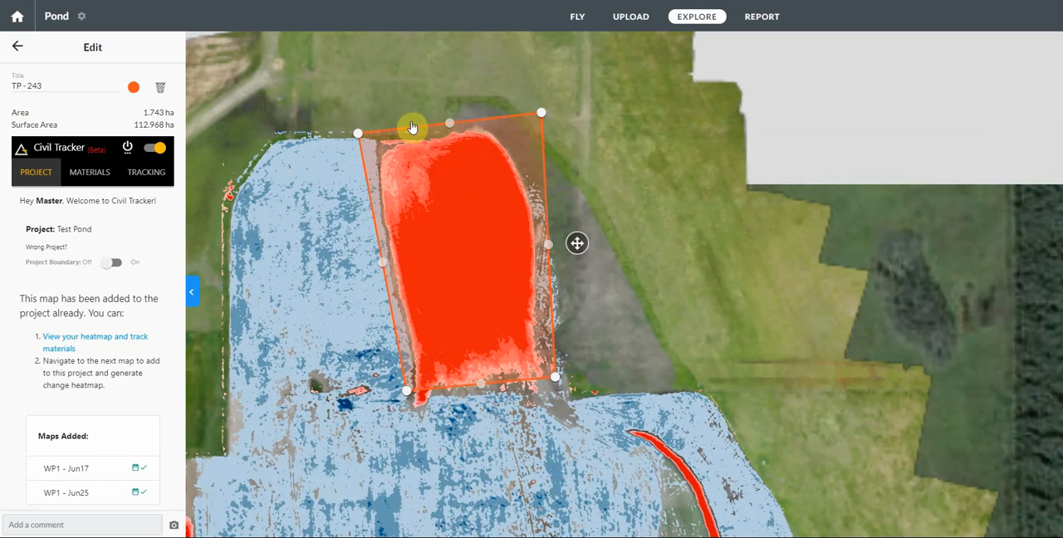
pyautogui.moveTo(359, 135); pyautogui.dragTo(375, 139)
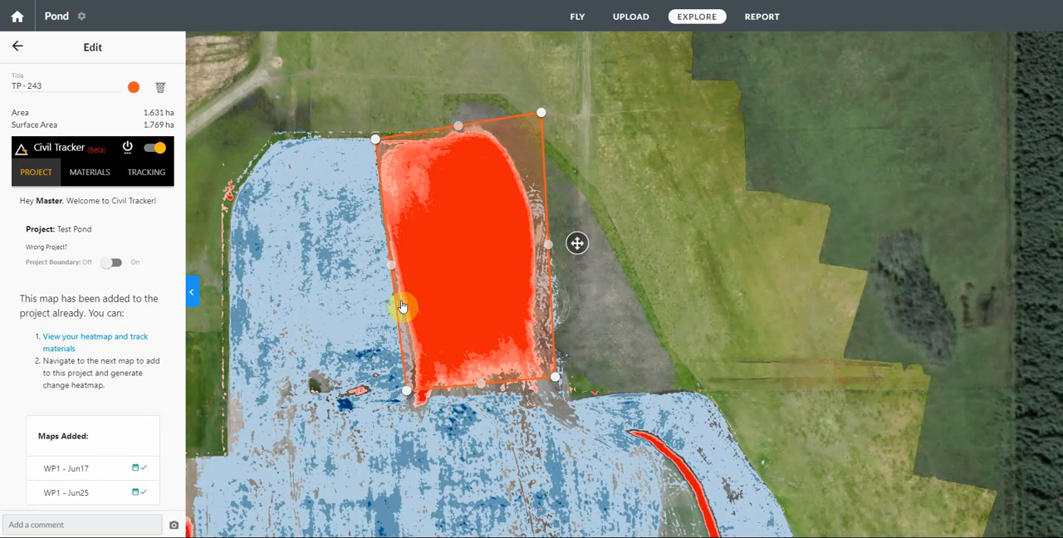
pyautogui.moveTo(392, 275); pyautogui.dragTo(391, 272)
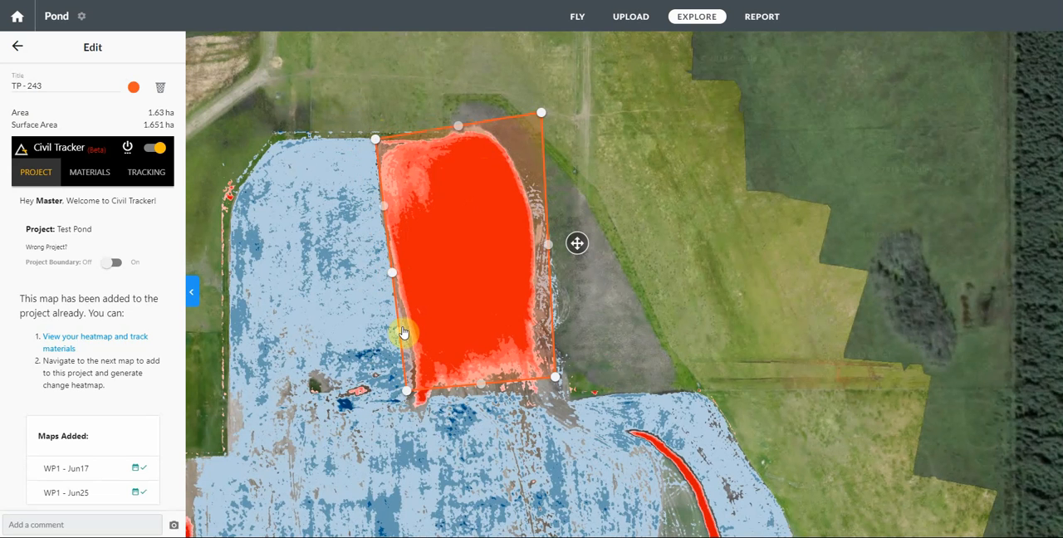
pyautogui.moveTo(412, 344); pyautogui.dragTo(410, 344)
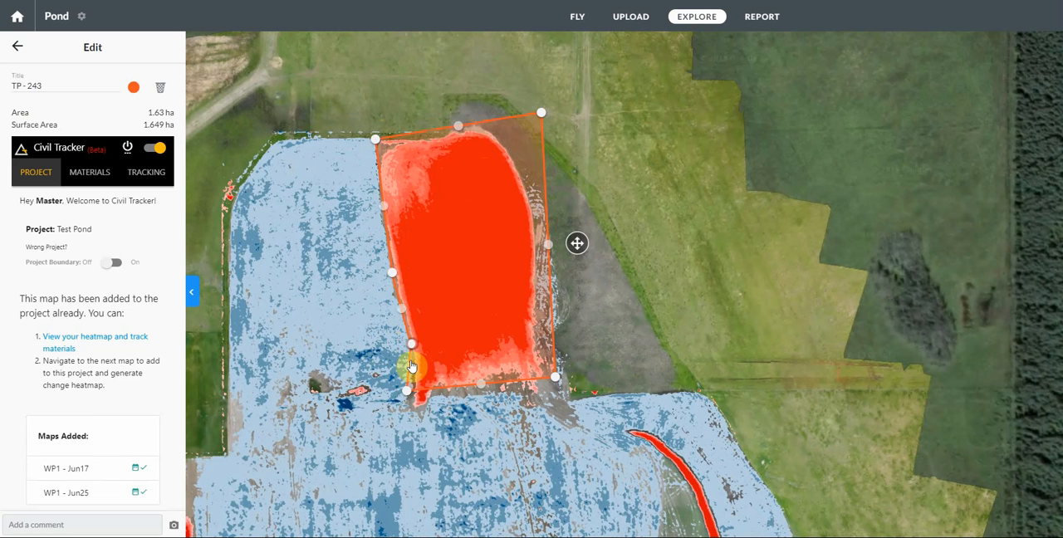
pyautogui.moveTo(409, 398); pyautogui.dragTo(411, 410)
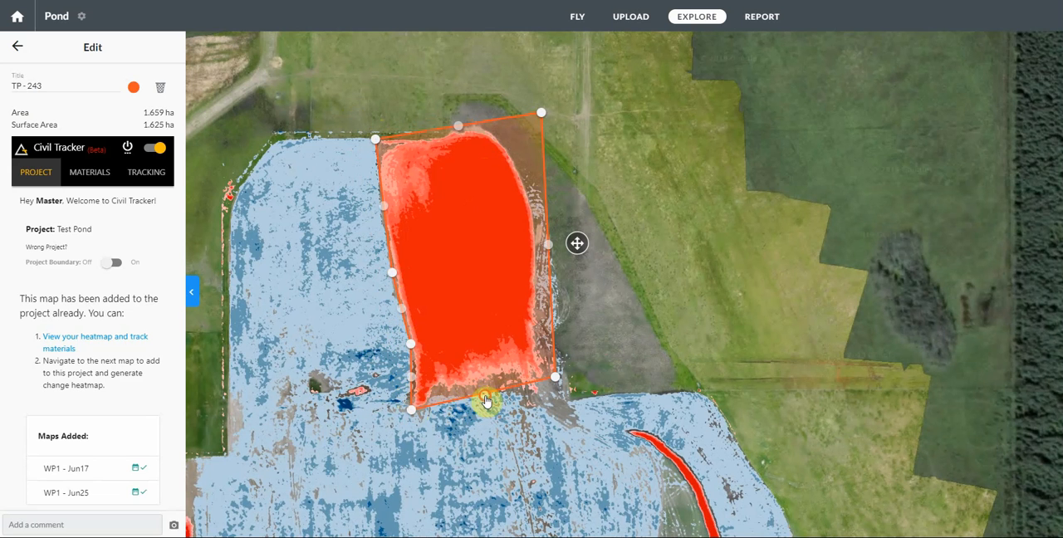
# Step: Reshape the polygon's south and east edges to follow the red pile outline, bringing its area to about 1.46 ha
pyautogui.click(428, 407)
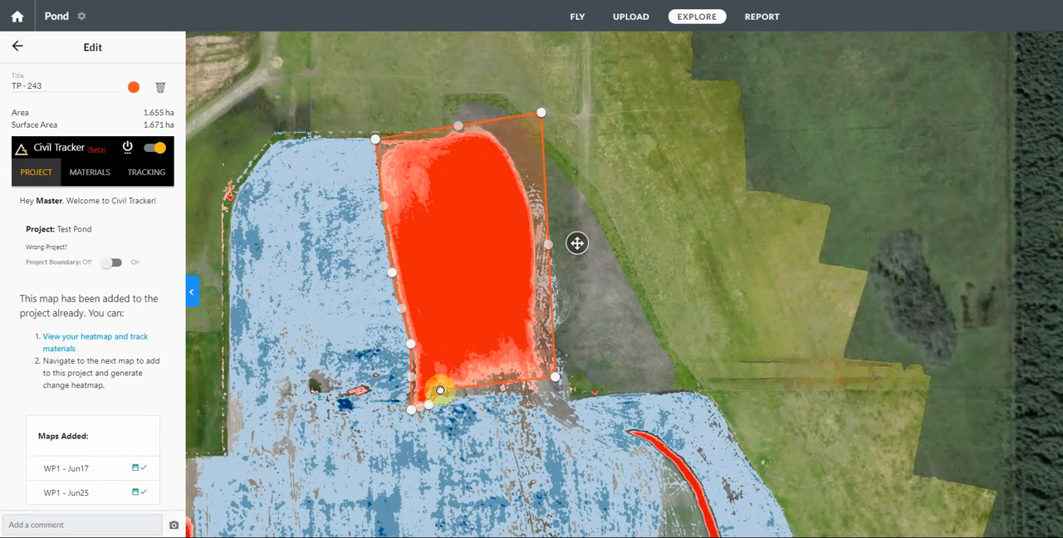
pyautogui.moveTo(440, 391); pyautogui.dragTo(441, 390)
pyautogui.moveTo(556, 382); pyautogui.dragTo(549, 387)
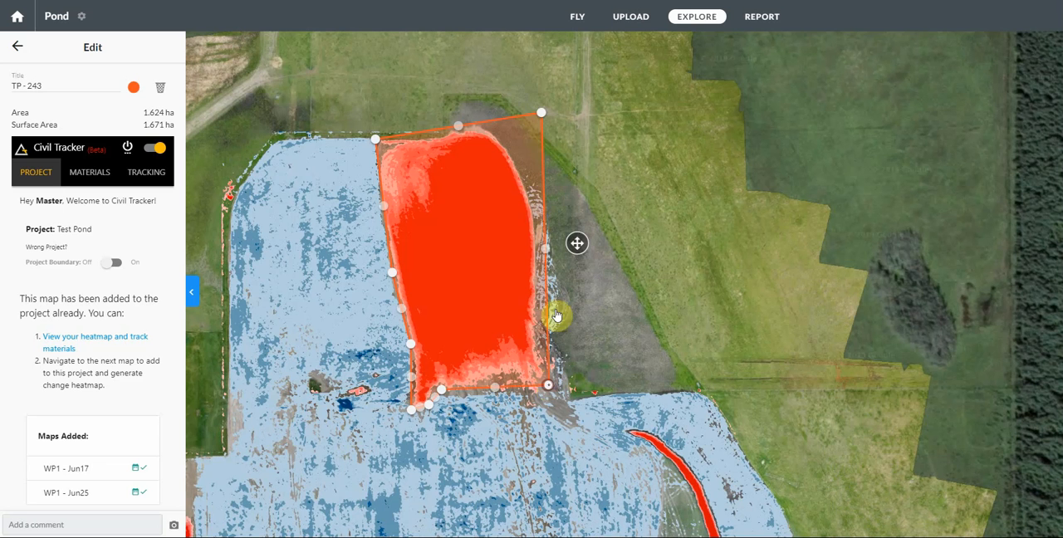
pyautogui.moveTo(541, 116); pyautogui.dragTo(491, 124)
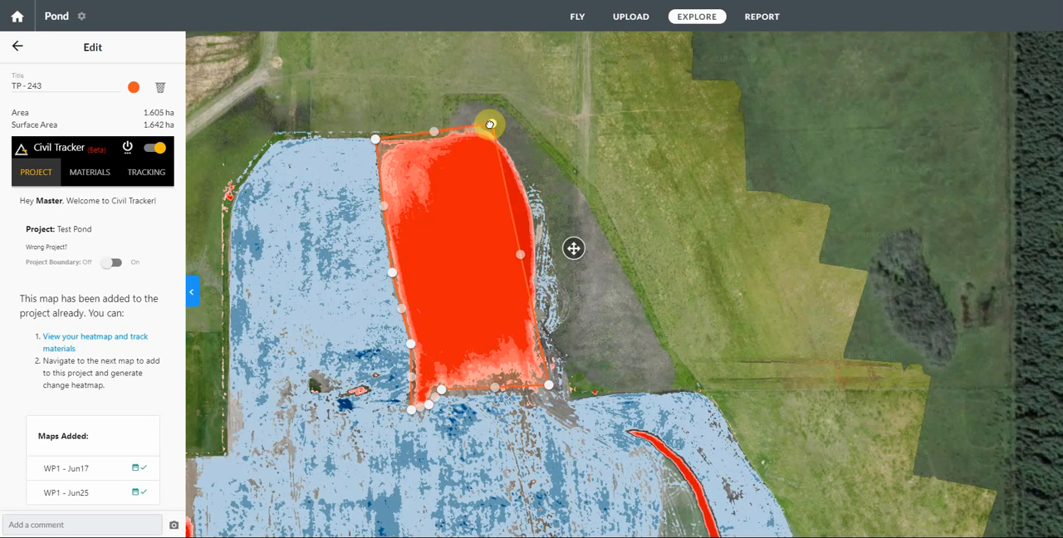
pyautogui.moveTo(520, 259); pyautogui.dragTo(532, 193)
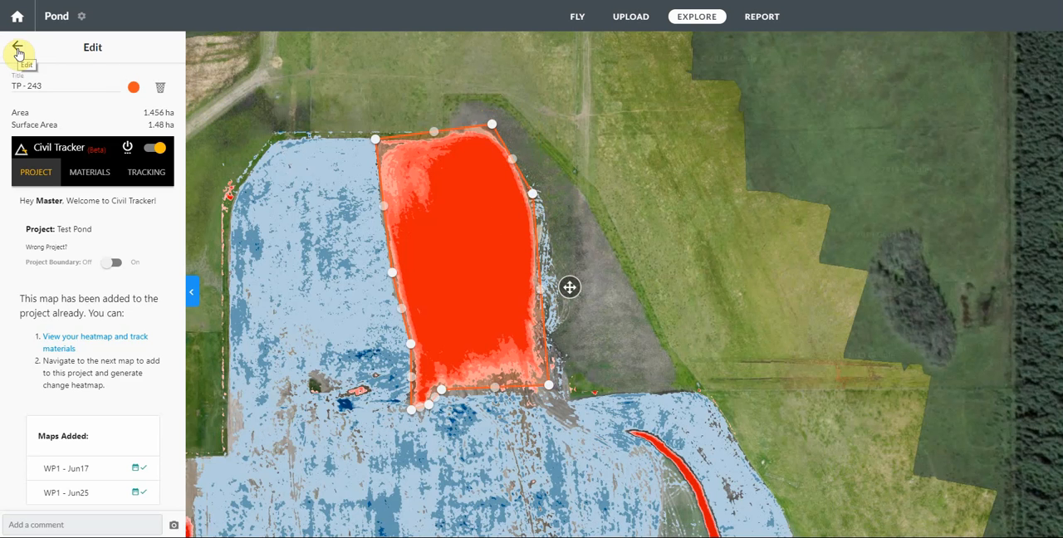
# Step: Finish editing the northern Topsoil Pile polygon, save it to the tracked polygons and show it on the map
pyautogui.click(18, 51)
pyautogui.click(17, 52)
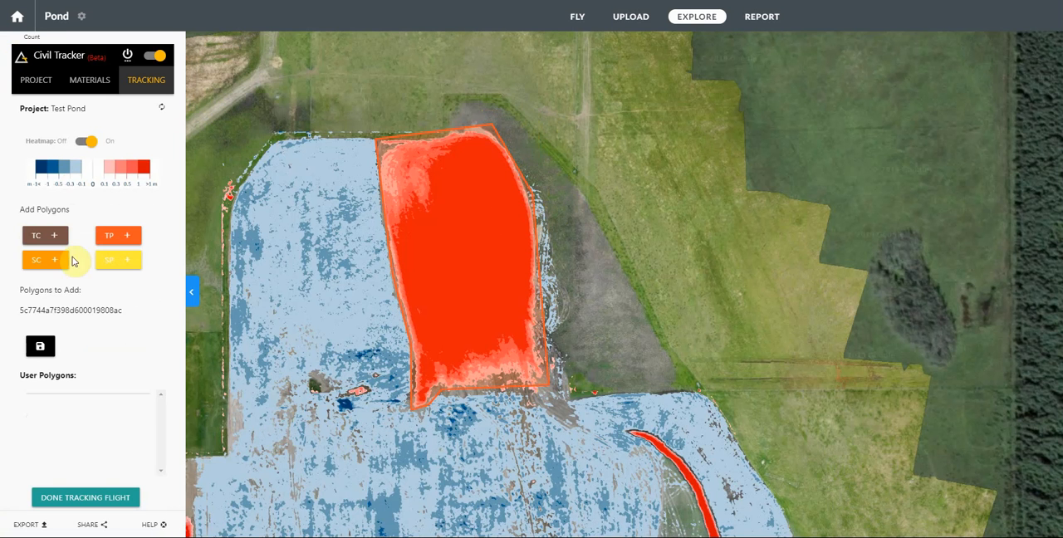
pyautogui.click(49, 345)
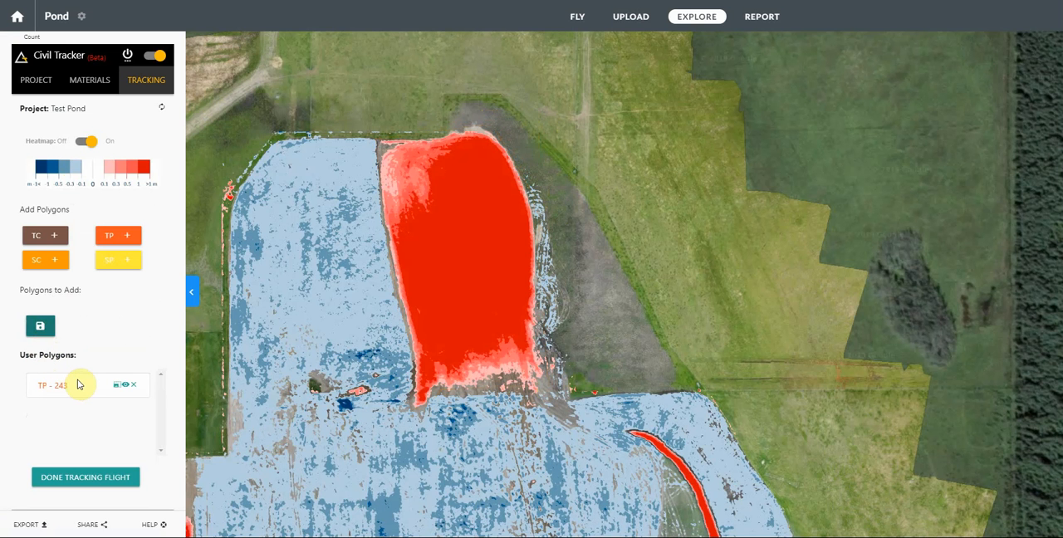
pyautogui.click(126, 389)
pyautogui.click(127, 388)
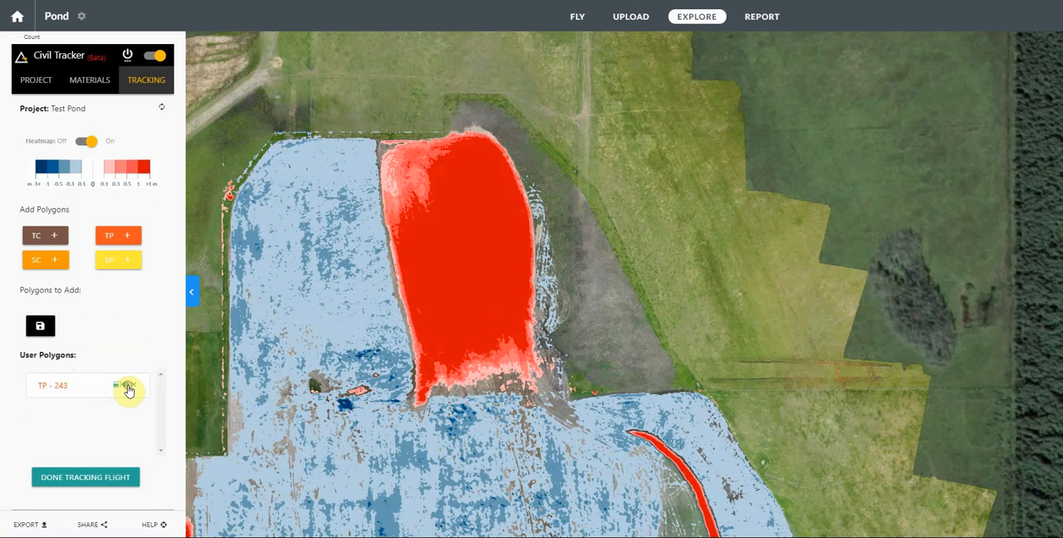
pyautogui.click(127, 388)
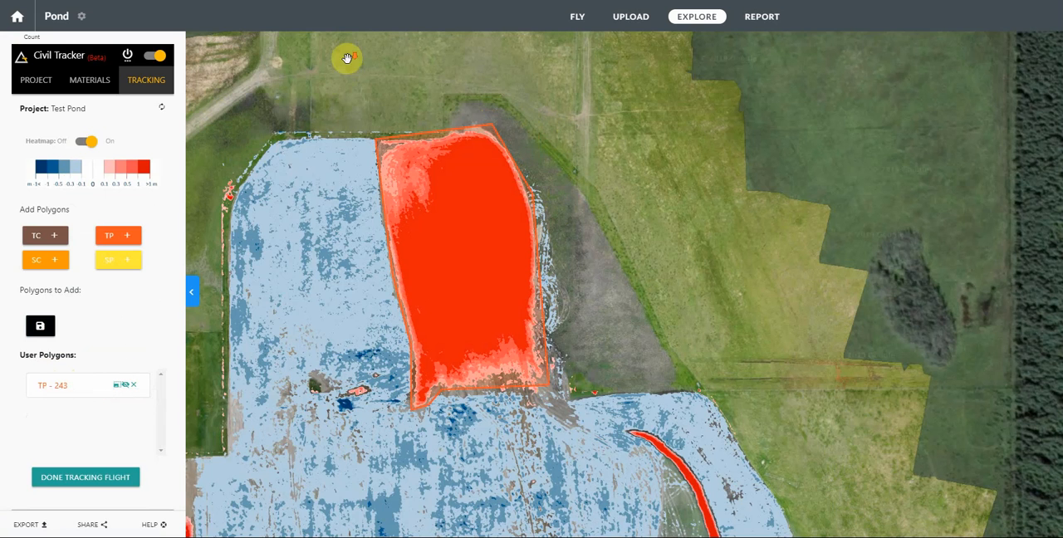
# Step: Add a second Topsoil Pile polygon and fit its corners around the three red piles along the west side, about 1.68 ha
pyautogui.scroll(-1, 355, 75)
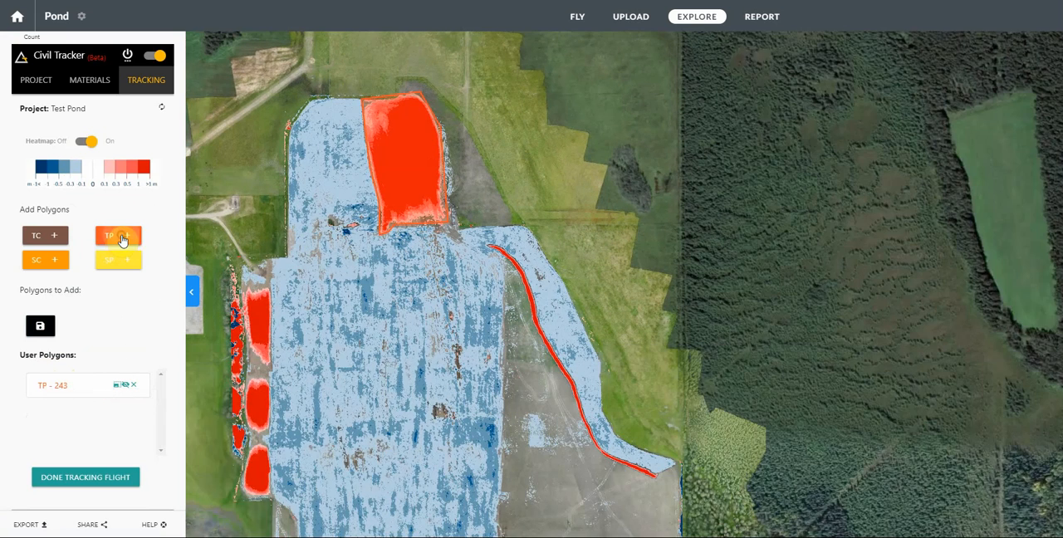
pyautogui.click(119, 237)
pyautogui.click(385, 325)
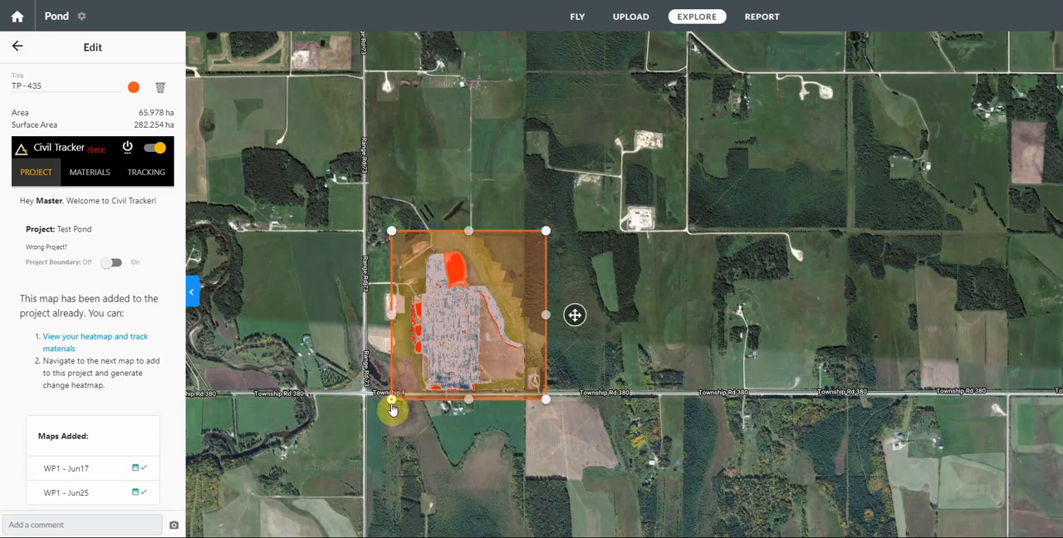
pyautogui.moveTo(392, 407); pyautogui.dragTo(413, 359)
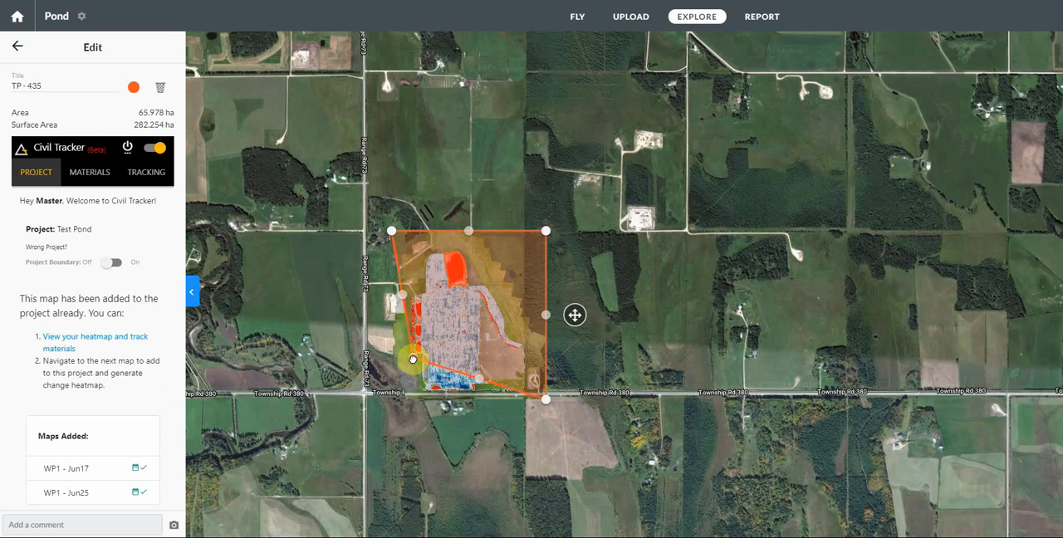
pyautogui.moveTo(545, 399); pyautogui.dragTo(423, 361)
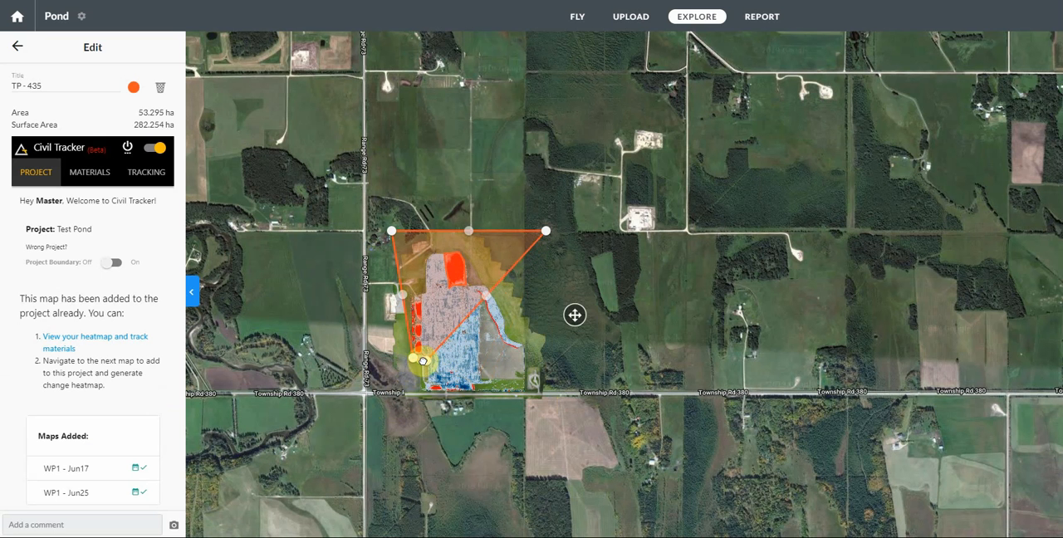
pyautogui.moveTo(546, 232); pyautogui.dragTo(423, 298)
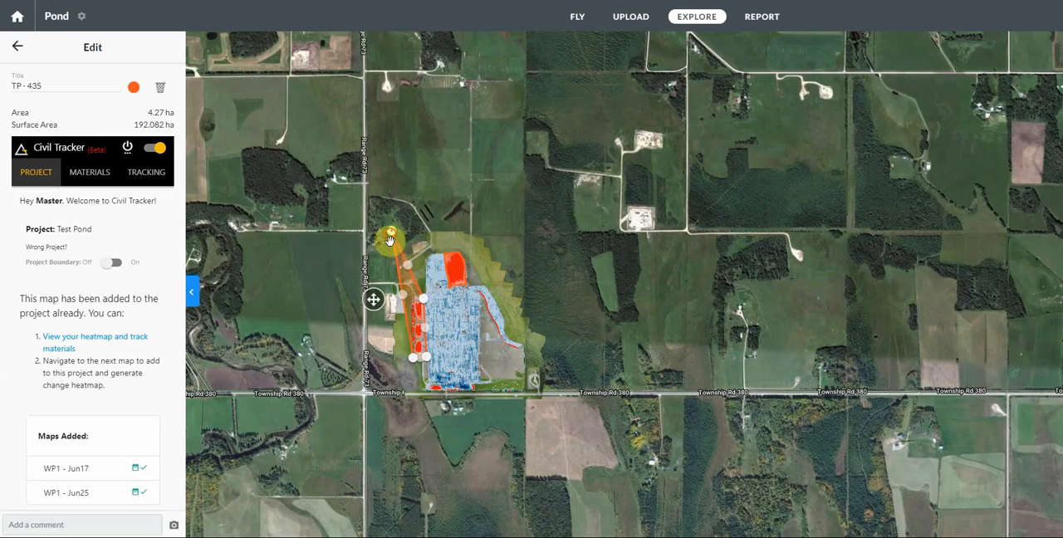
pyautogui.moveTo(389, 241); pyautogui.dragTo(414, 301)
pyautogui.scroll(5, 411, 316)
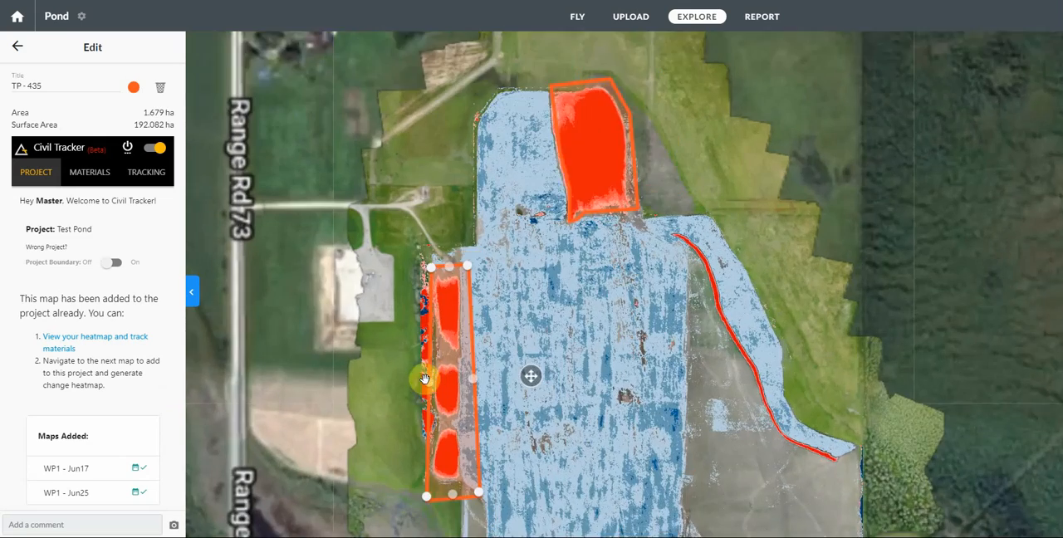
# Step: Pull the second Topsoil Pile polygon's two north corners in to the northernmost red pile, bringing its area to about 1.44 ha
pyautogui.scroll(3, 459, 291)
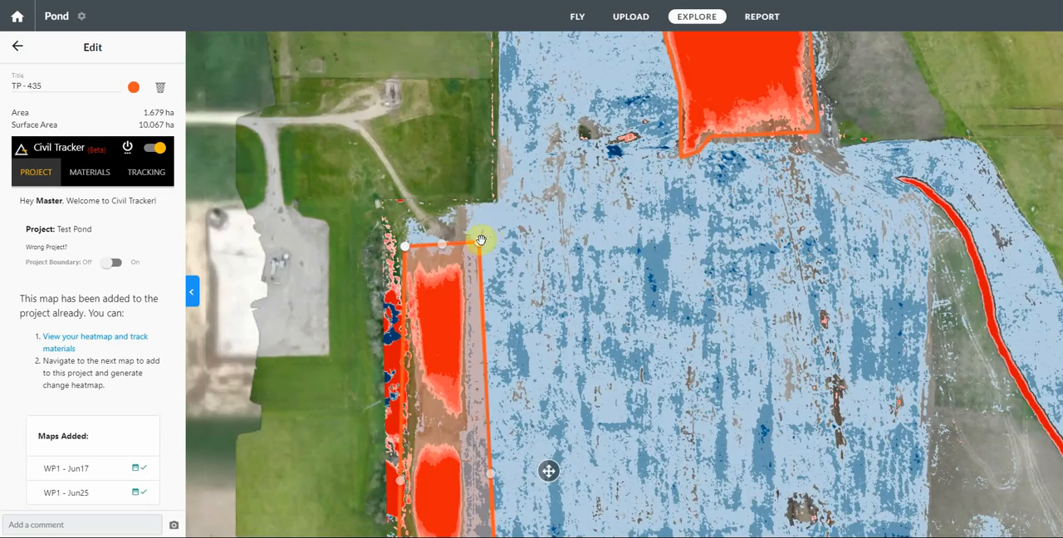
pyautogui.scroll(3, 479, 246)
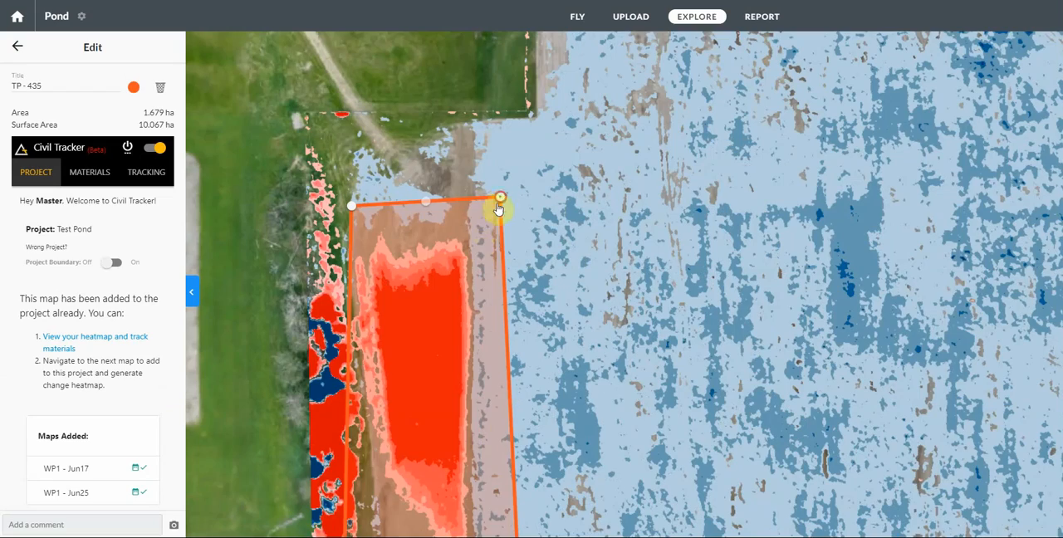
pyautogui.moveTo(500, 199); pyautogui.dragTo(465, 233)
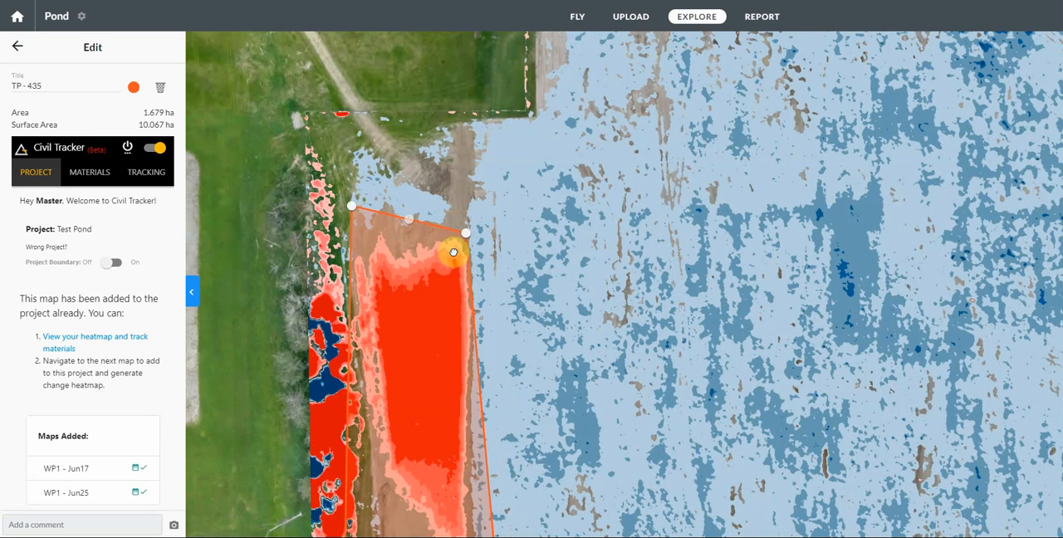
pyautogui.moveTo(352, 206); pyautogui.dragTo(354, 241)
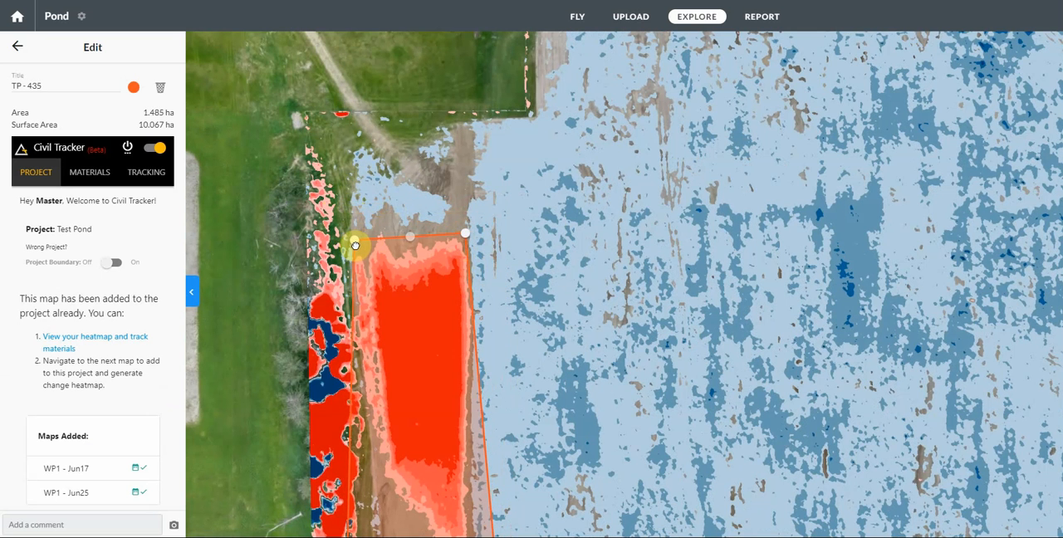
# Step: Add a vertex on the polygon's west and east edges at the gap between the northern and middle piles, narrowing it to about 1.17 ha
pyautogui.moveTo(404, 368); pyautogui.dragTo(427, 142)
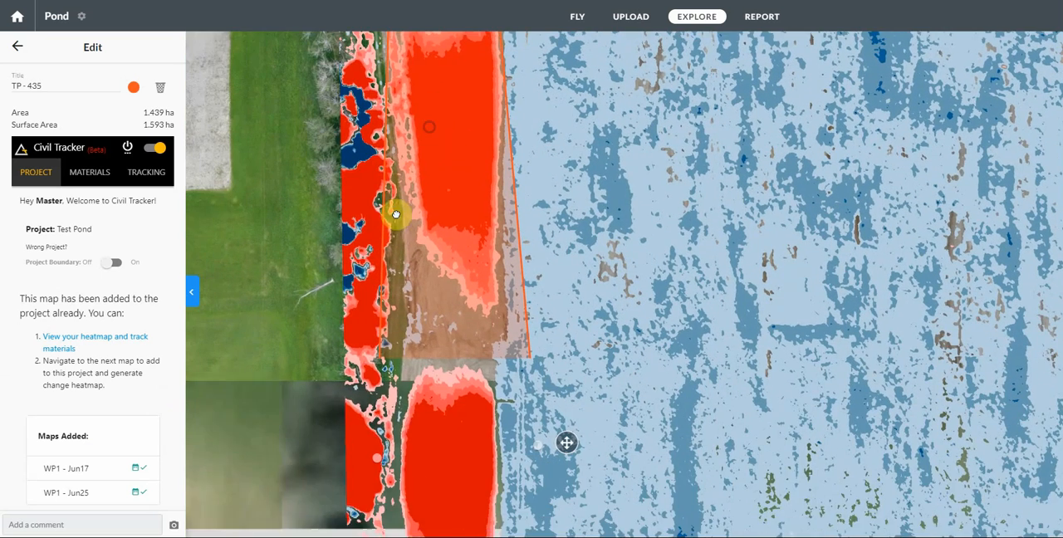
pyautogui.scroll(-2, 408, 349)
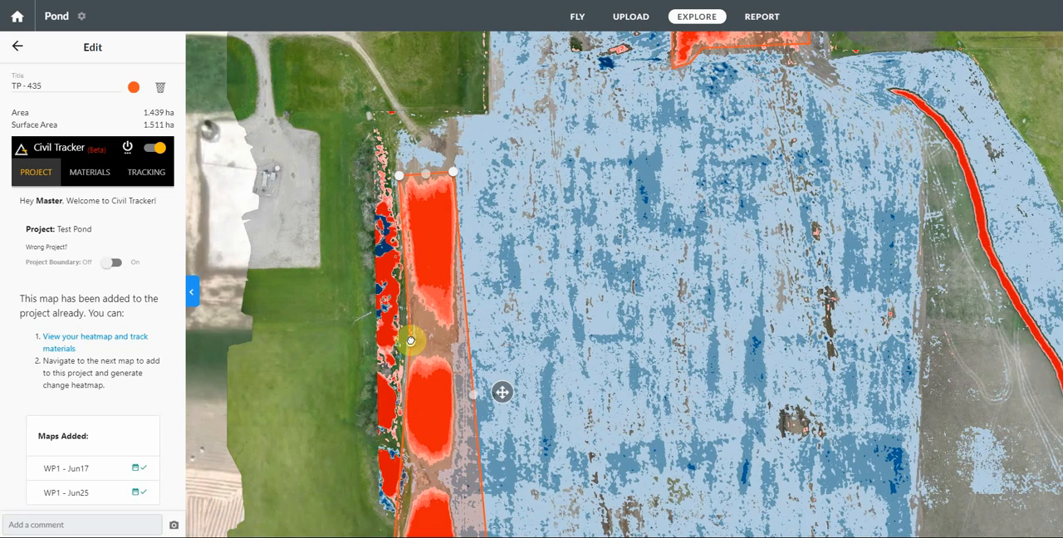
pyautogui.moveTo(412, 338); pyautogui.dragTo(413, 339)
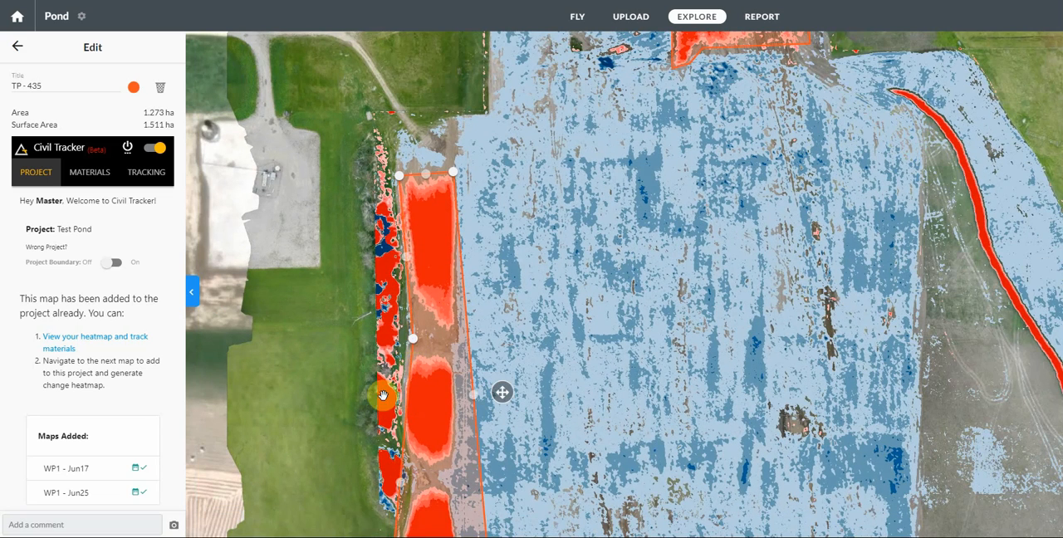
pyautogui.moveTo(473, 396); pyautogui.dragTo(454, 344)
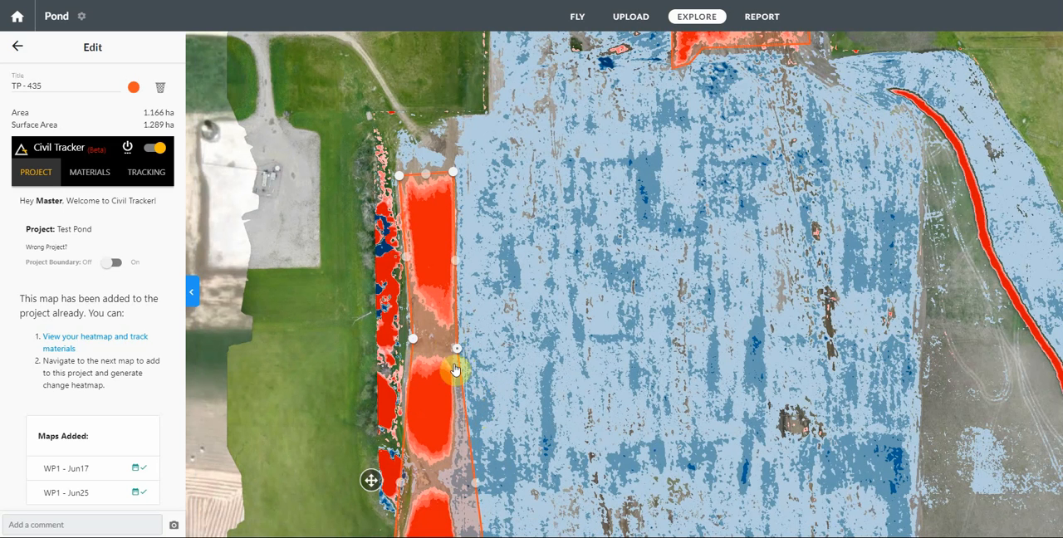
# Step: Fit the polygon's west edge around the middle and southern piles with extra vertices, and pull both south corners up to the southern pile
pyautogui.moveTo(505, 408); pyautogui.dragTo(512, 284)
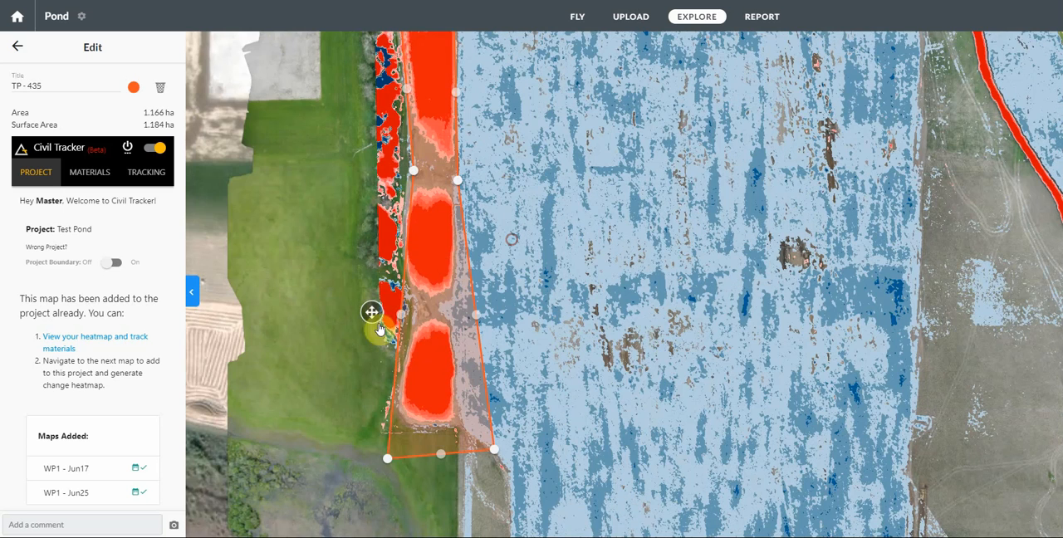
pyautogui.moveTo(404, 321); pyautogui.dragTo(423, 313)
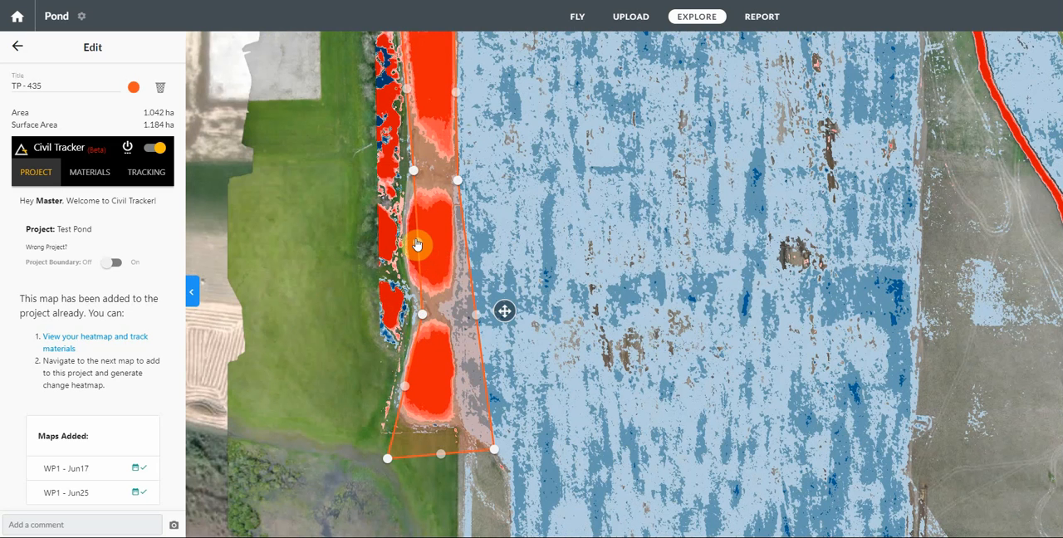
pyautogui.moveTo(413, 246); pyautogui.dragTo(403, 245)
pyautogui.moveTo(412, 314); pyautogui.dragTo(415, 315)
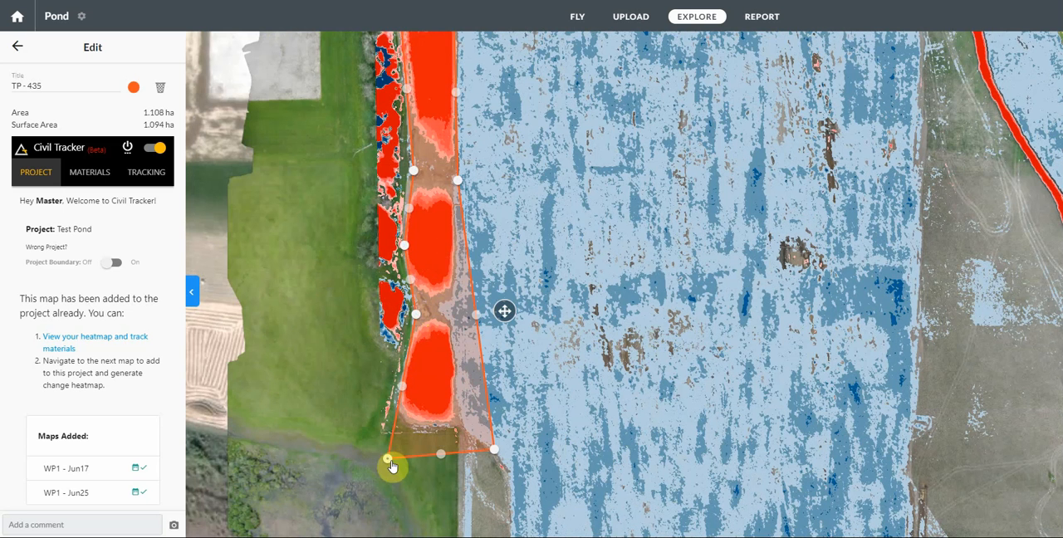
pyautogui.moveTo(391, 462); pyautogui.dragTo(395, 429)
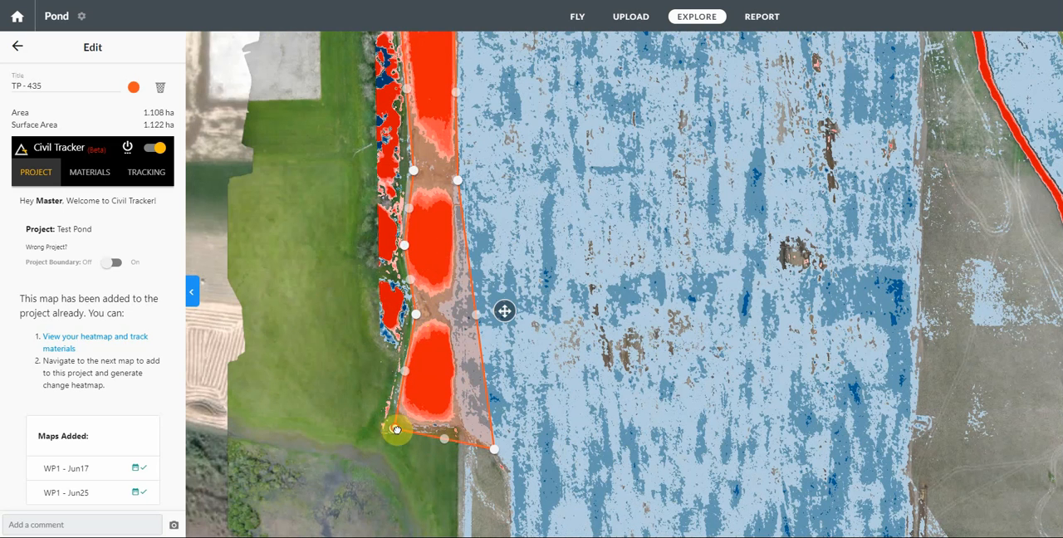
pyautogui.moveTo(493, 454); pyautogui.dragTo(454, 426)
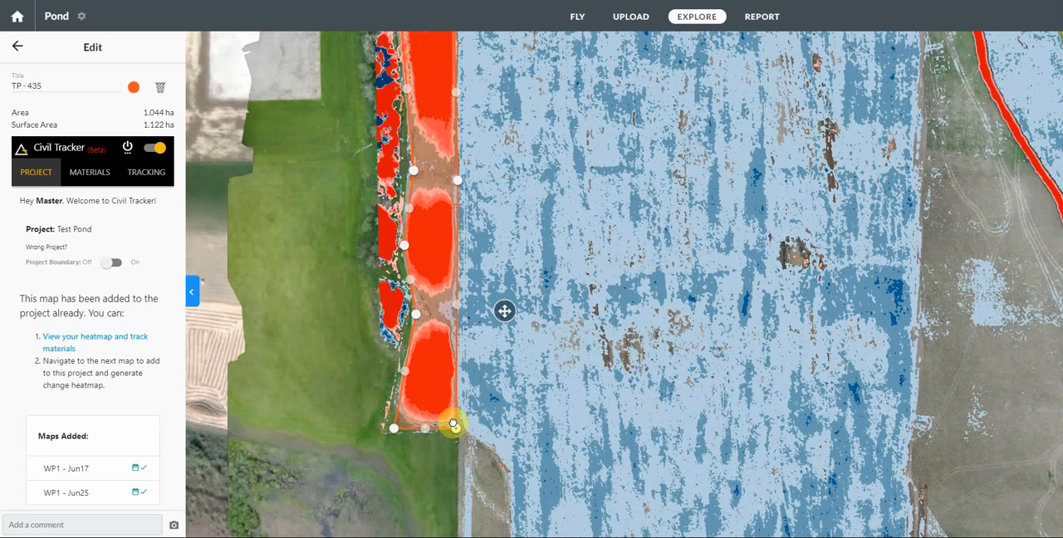
# Step: Reshape the polygon's east edge along the three piles, notching it inward between the middle and southern ones, to about 0.78 ha
pyautogui.click(457, 305)
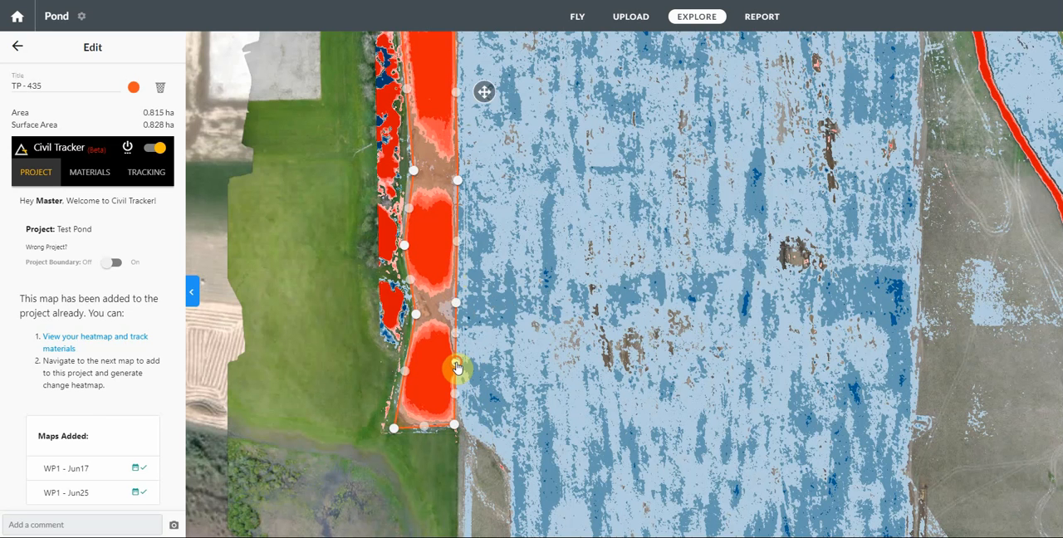
pyautogui.moveTo(457, 368); pyautogui.dragTo(435, 305)
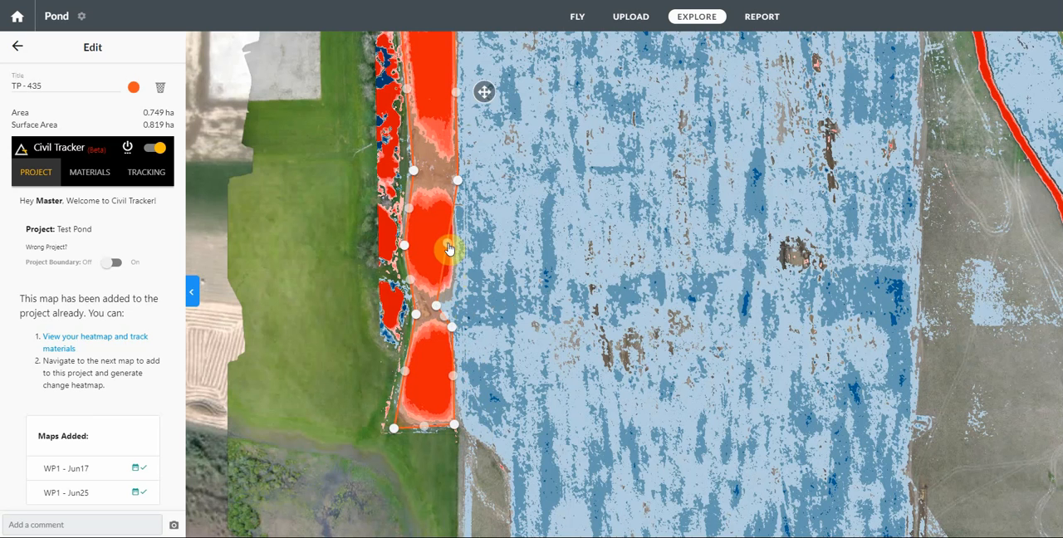
pyautogui.moveTo(452, 294); pyautogui.dragTo(453, 293)
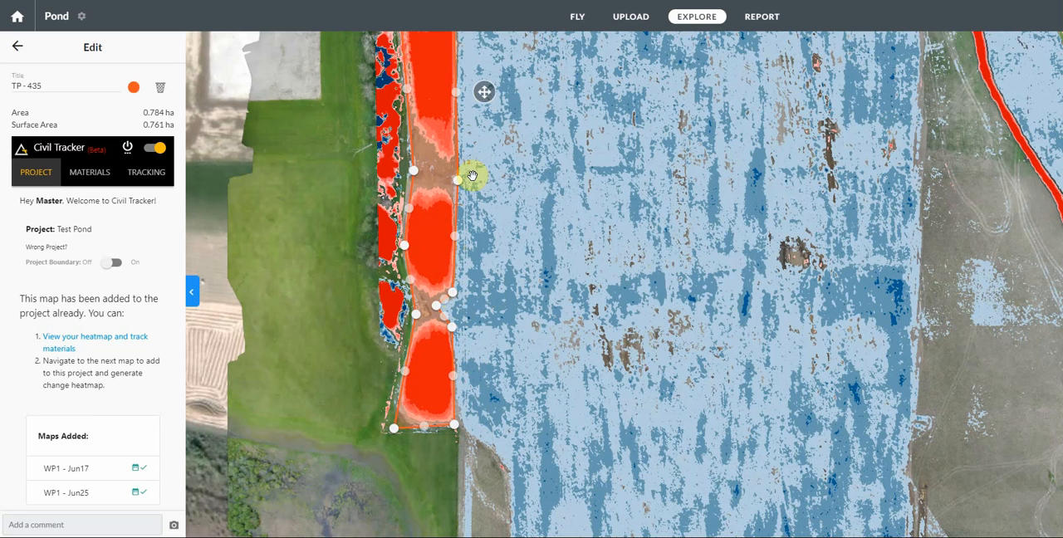
pyautogui.moveTo(458, 186); pyautogui.dragTo(455, 179)
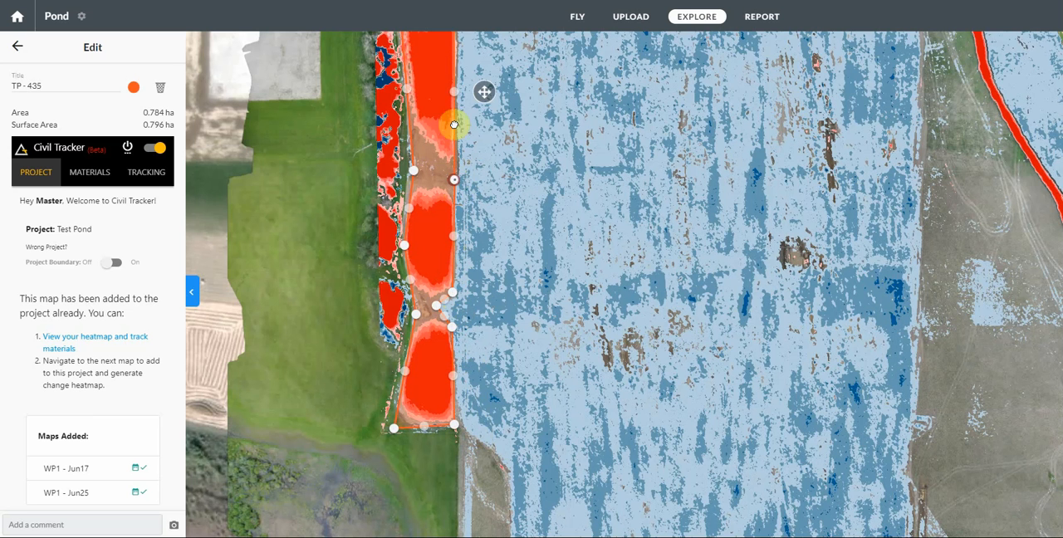
pyautogui.moveTo(461, 88); pyautogui.dragTo(460, 89)
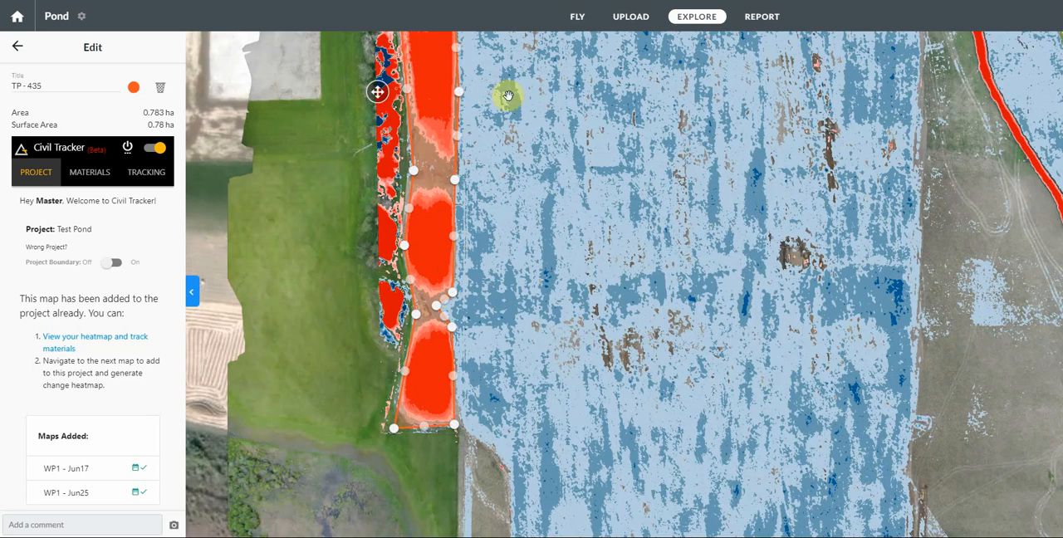
pyautogui.moveTo(517, 105); pyautogui.dragTo(521, 163)
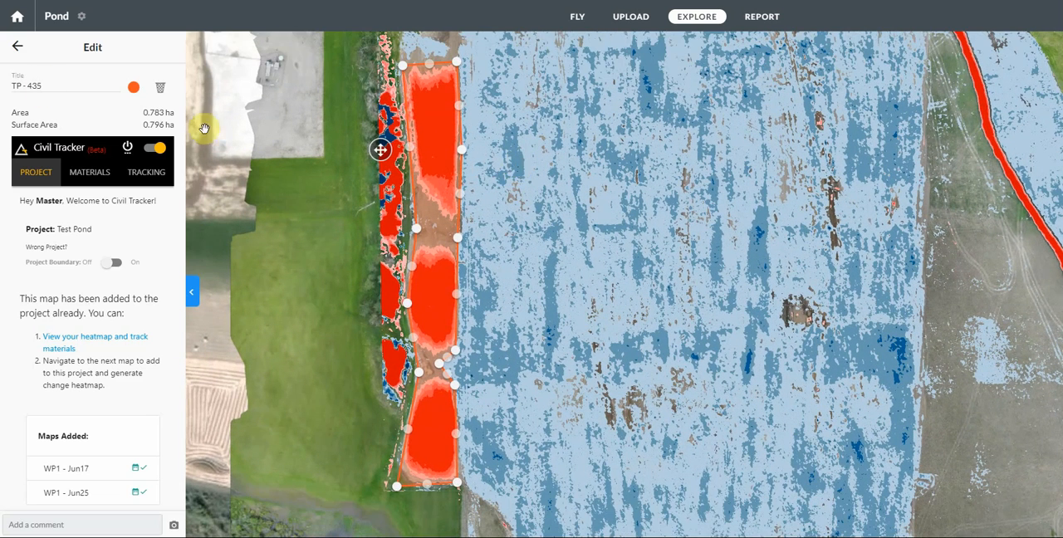
# Step: Finish editing the western Topsoil Pile polygon, save it to the tracked polygons and show it on the map
pyautogui.click(13, 50)
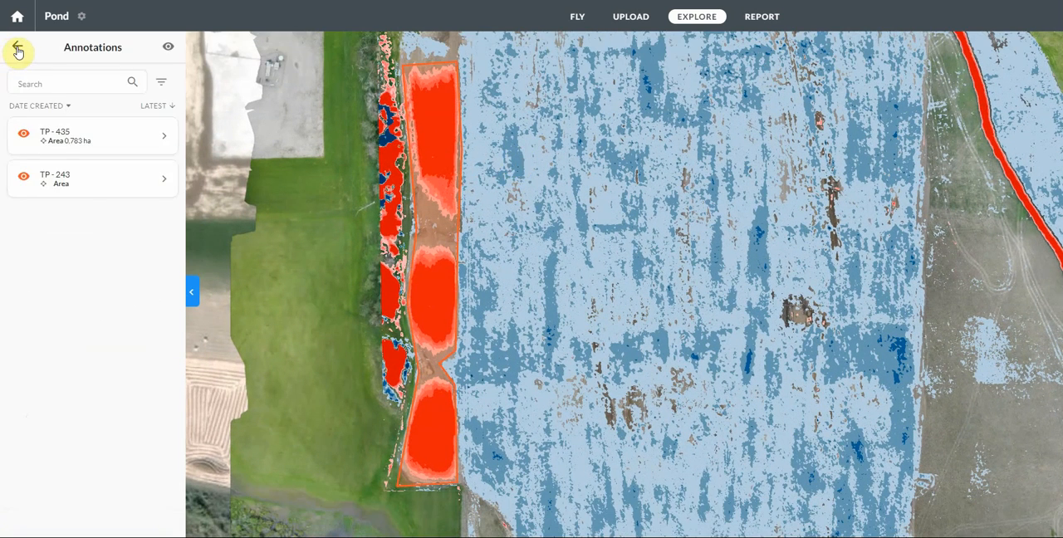
pyautogui.click(18, 51)
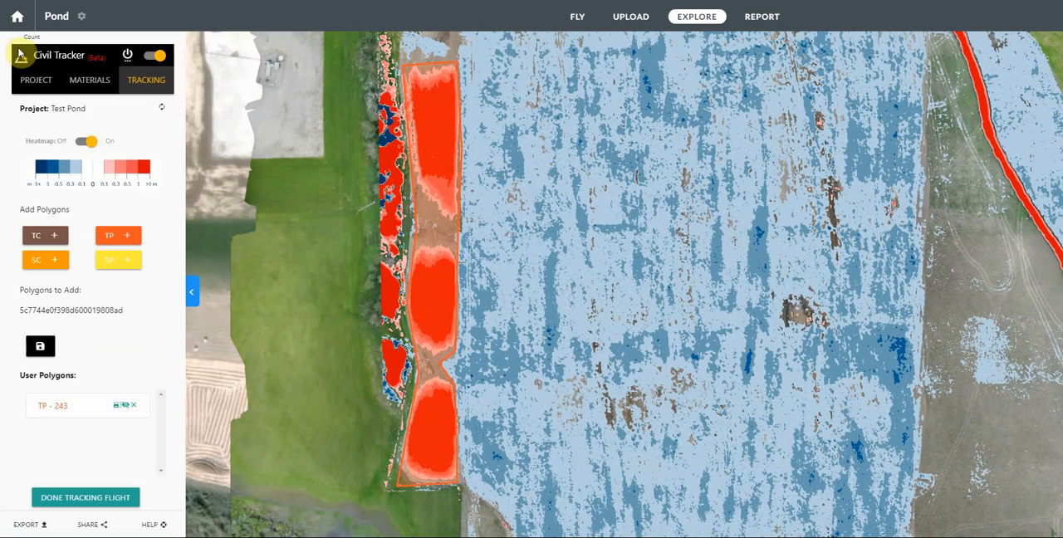
pyautogui.click(39, 347)
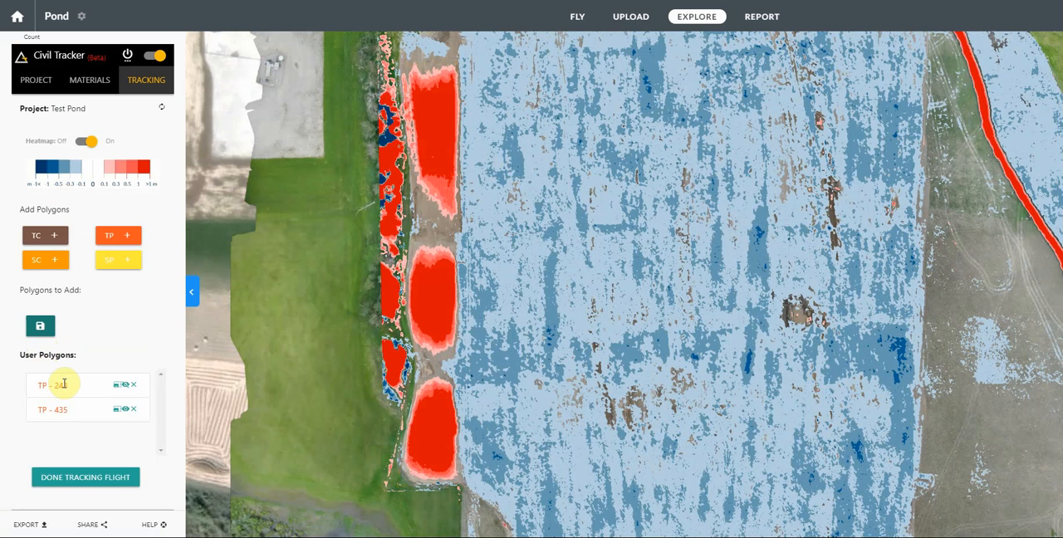
pyautogui.click(126, 410)
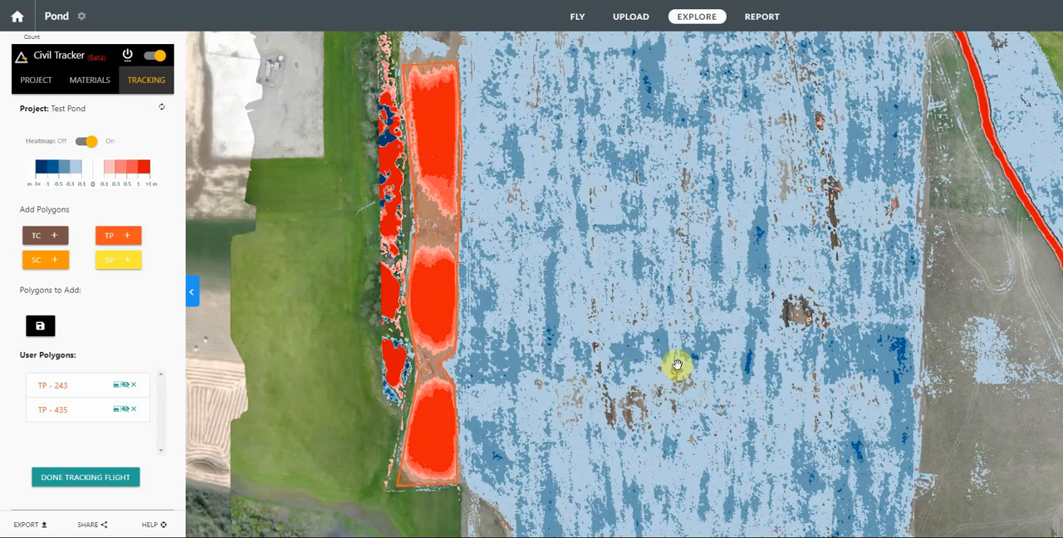
# Step: Inspect the red areas along the site's south end with the heatmap hidden, and turn the heatmap back on
pyautogui.scroll(-2, 637, 244)
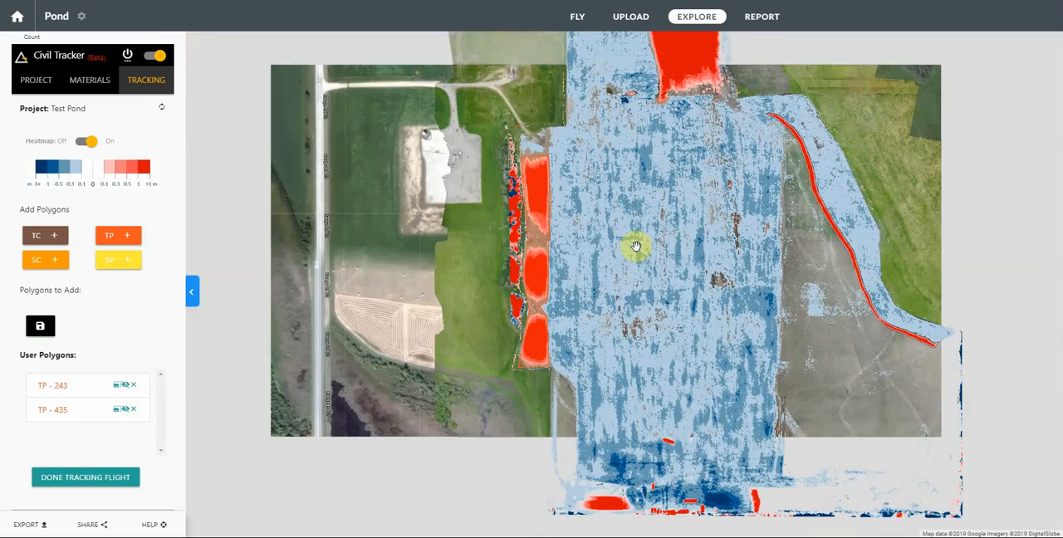
pyautogui.moveTo(693, 400); pyautogui.dragTo(636, 273)
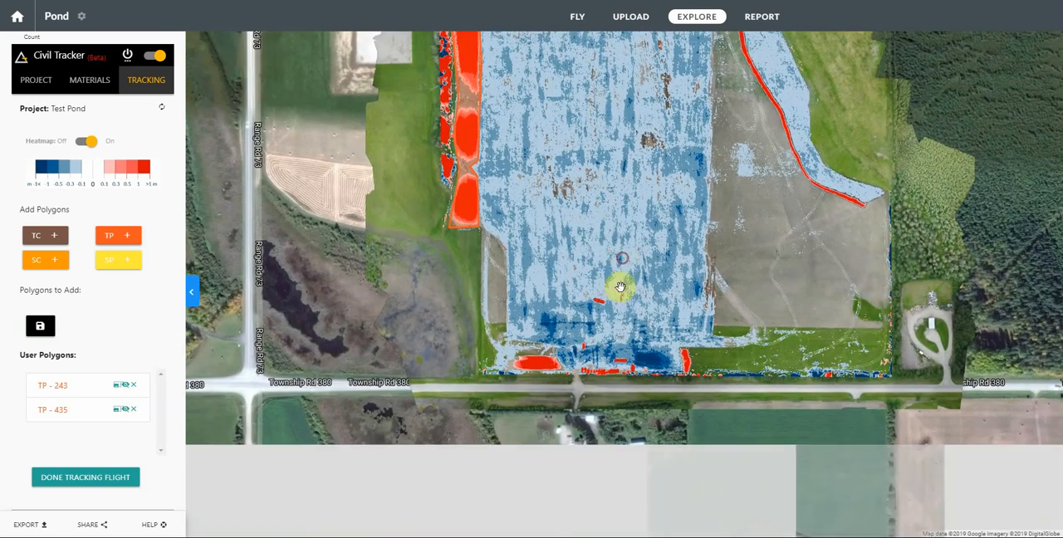
pyautogui.scroll(2, 636, 408)
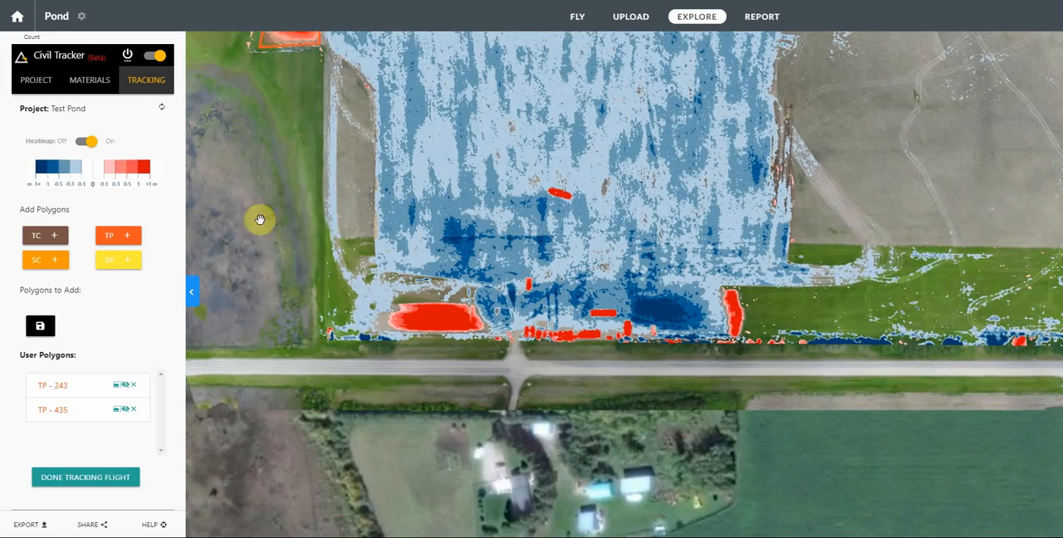
pyautogui.click(80, 143)
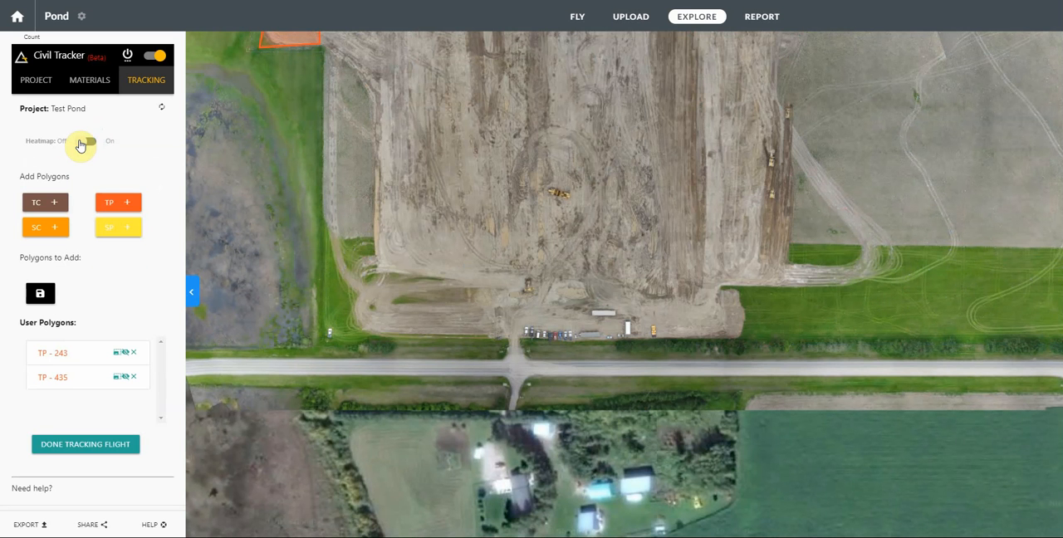
pyautogui.click(82, 143)
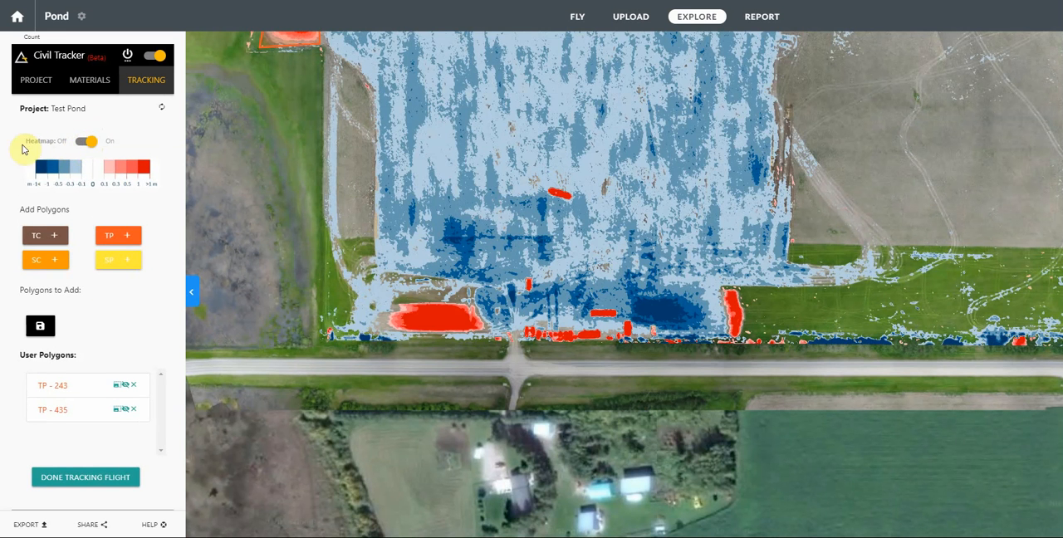
# Step: Add a third Topsoil Pile polygon and pull its corners in around the red pile at the site's southwest end
pyautogui.click(107, 239)
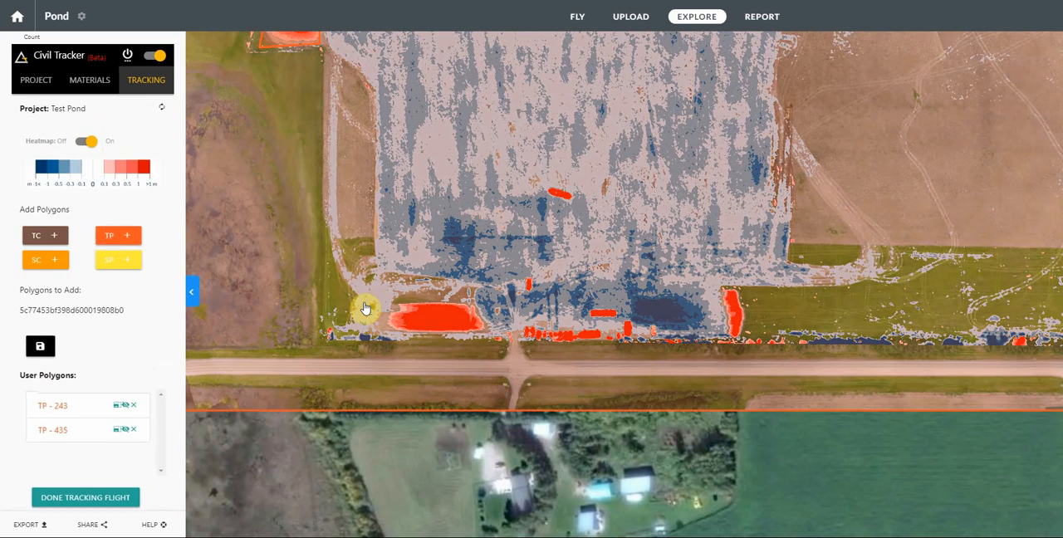
pyautogui.click(397, 284)
pyautogui.scroll(-3, 399, 282)
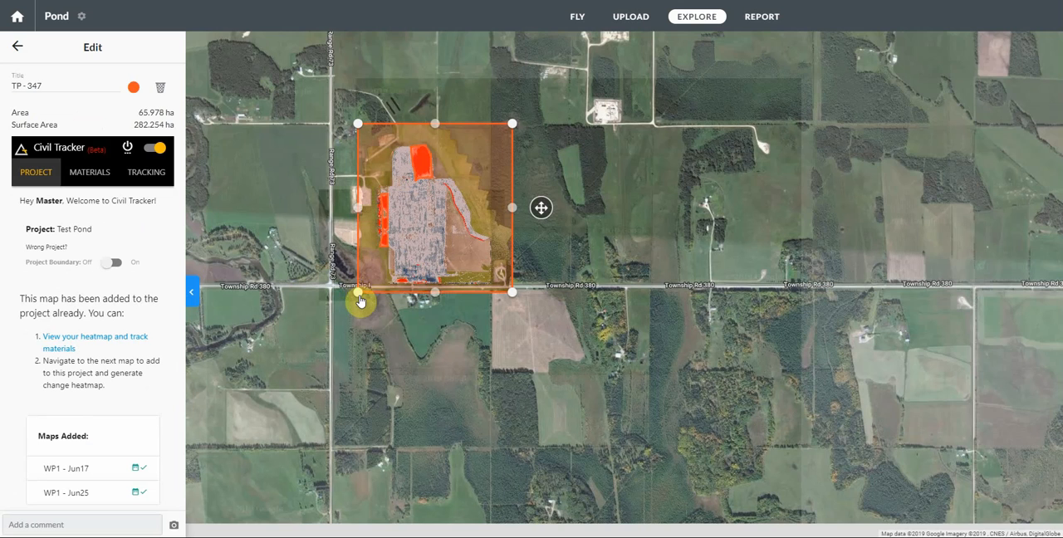
pyautogui.moveTo(359, 297); pyautogui.dragTo(393, 284)
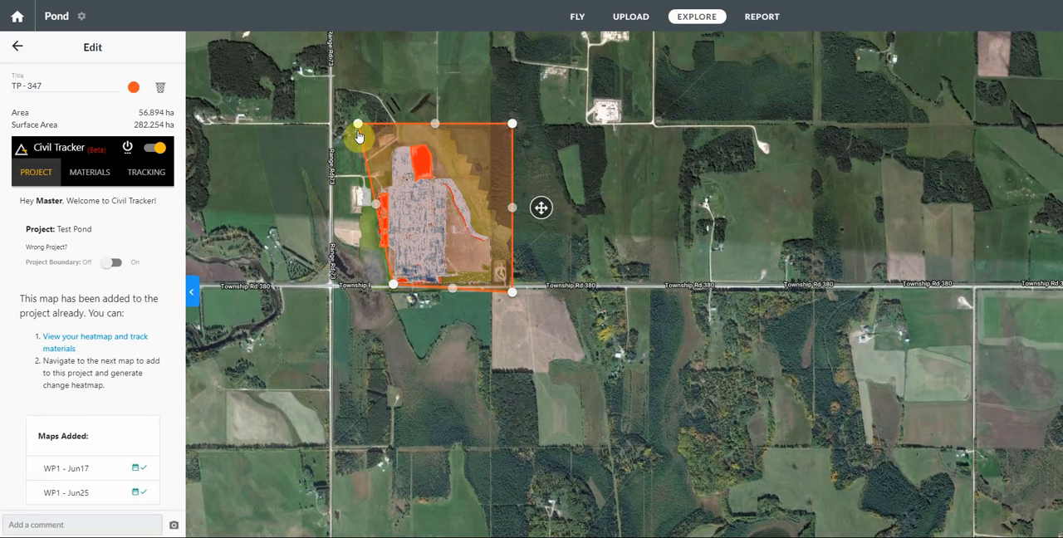
pyautogui.moveTo(359, 136); pyautogui.dragTo(396, 278)
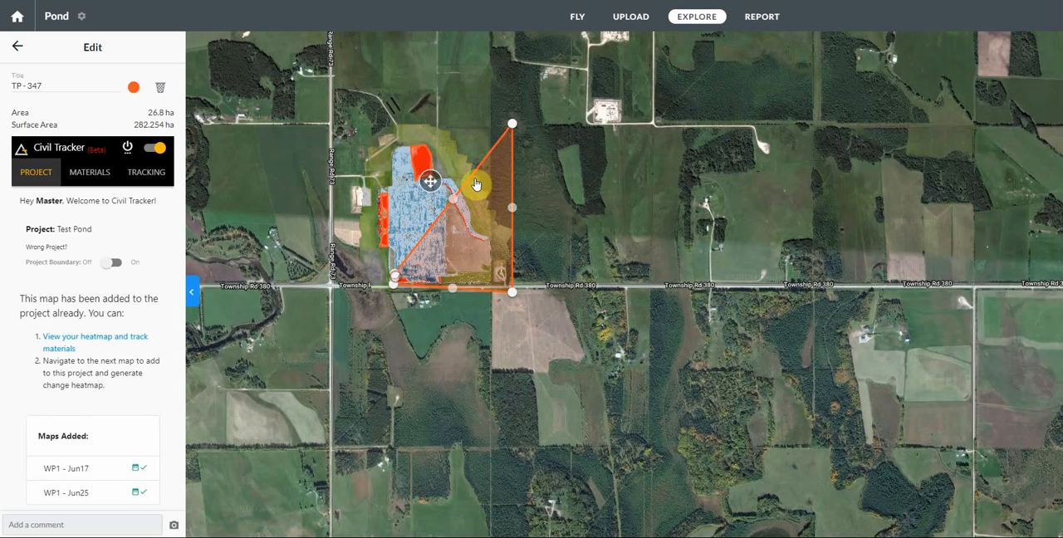
pyautogui.moveTo(513, 133); pyautogui.dragTo(415, 268)
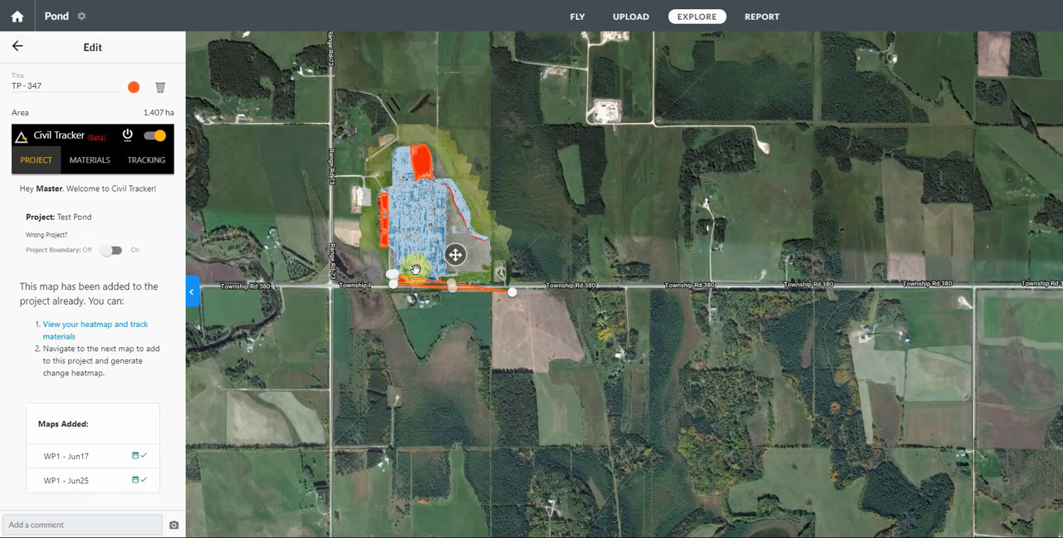
pyautogui.moveTo(514, 299); pyautogui.dragTo(510, 333)
# Step: Tighten the third Topsoil Pile polygon around the red pile at the site's southwest end, to about 0.107 ha
pyautogui.scroll(3, 396, 273)
pyautogui.scroll(4, 396, 273)
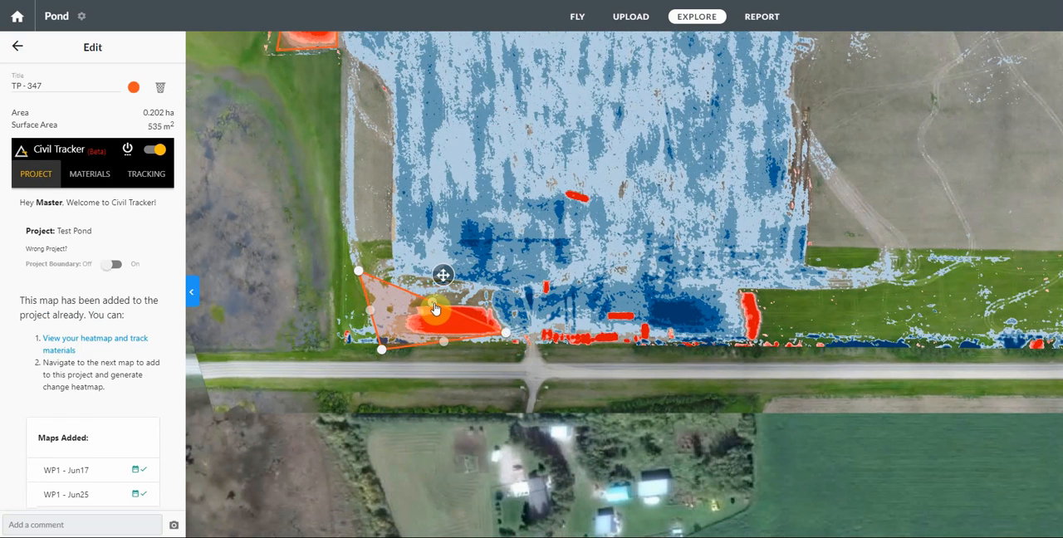
pyautogui.moveTo(432, 302); pyautogui.dragTo(493, 303)
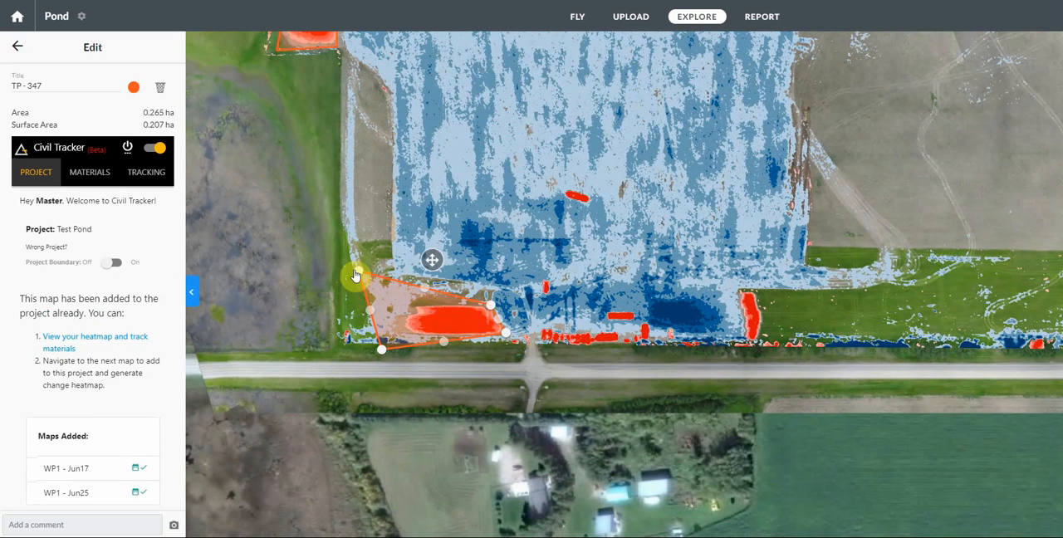
pyautogui.moveTo(361, 277); pyautogui.dragTo(403, 299)
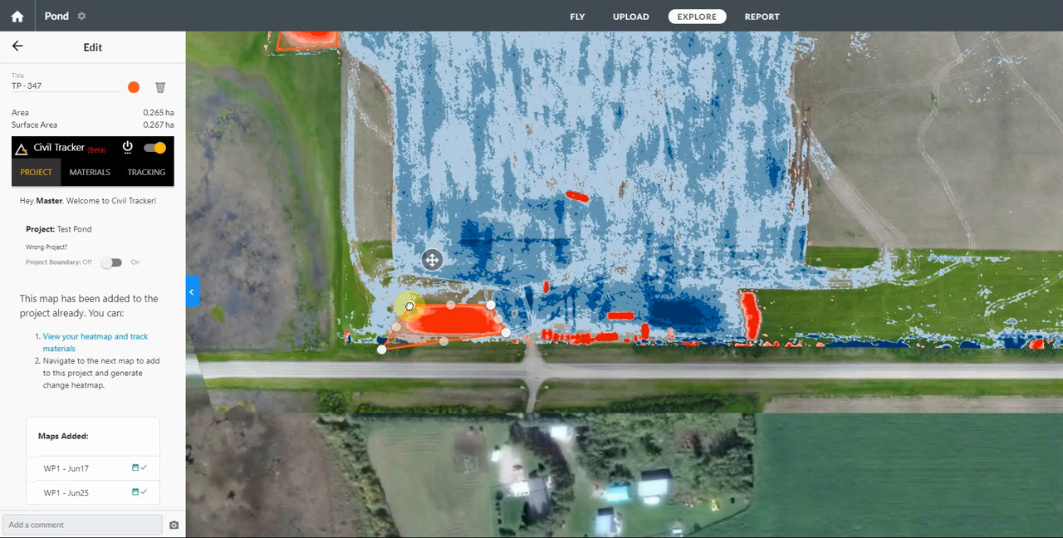
pyautogui.moveTo(382, 350); pyautogui.dragTo(396, 337)
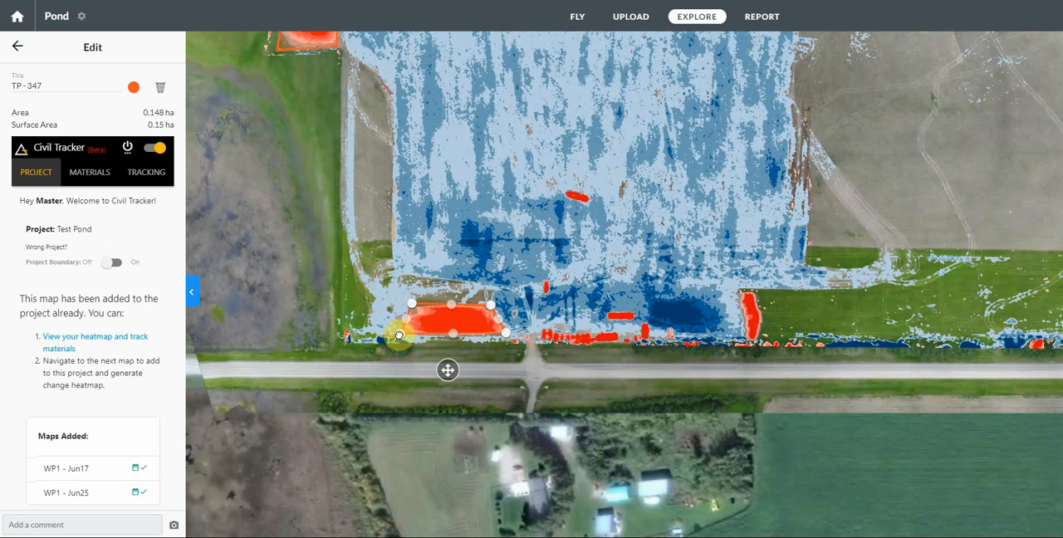
# Step: Finish editing the southwestern Topsoil Pile polygon, save it to the tracked polygons and show it on the map
pyautogui.click(18, 48)
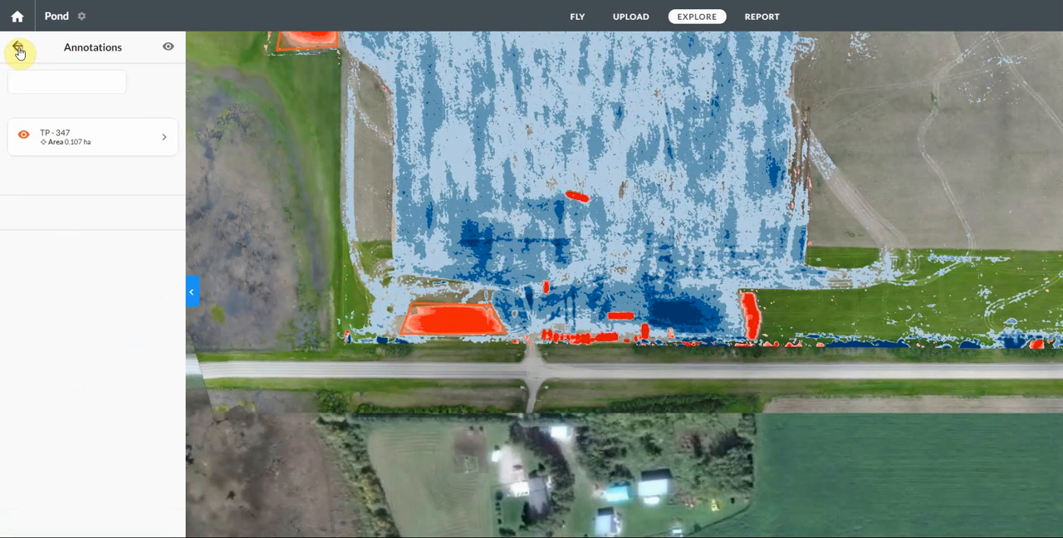
pyautogui.click(18, 49)
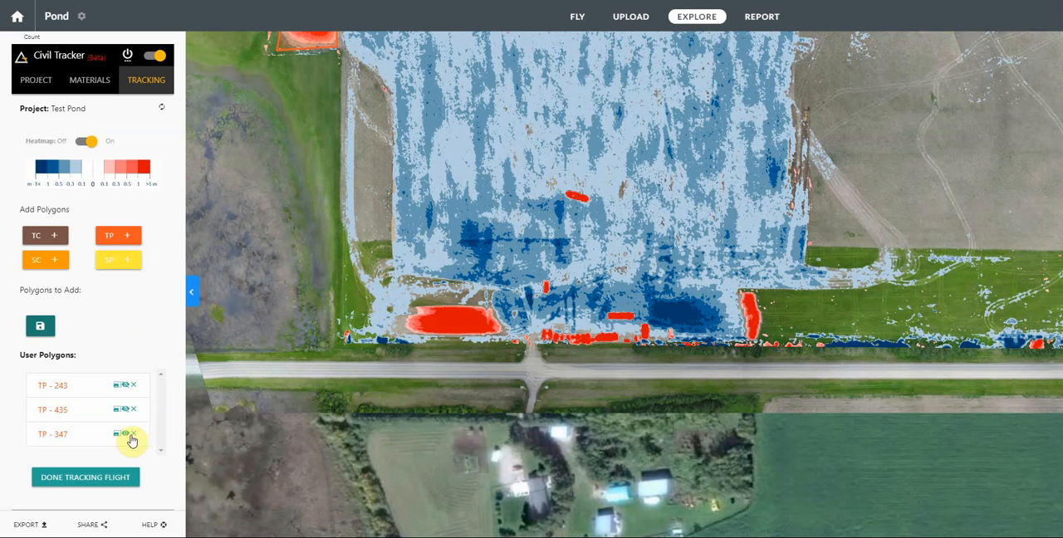
pyautogui.click(126, 435)
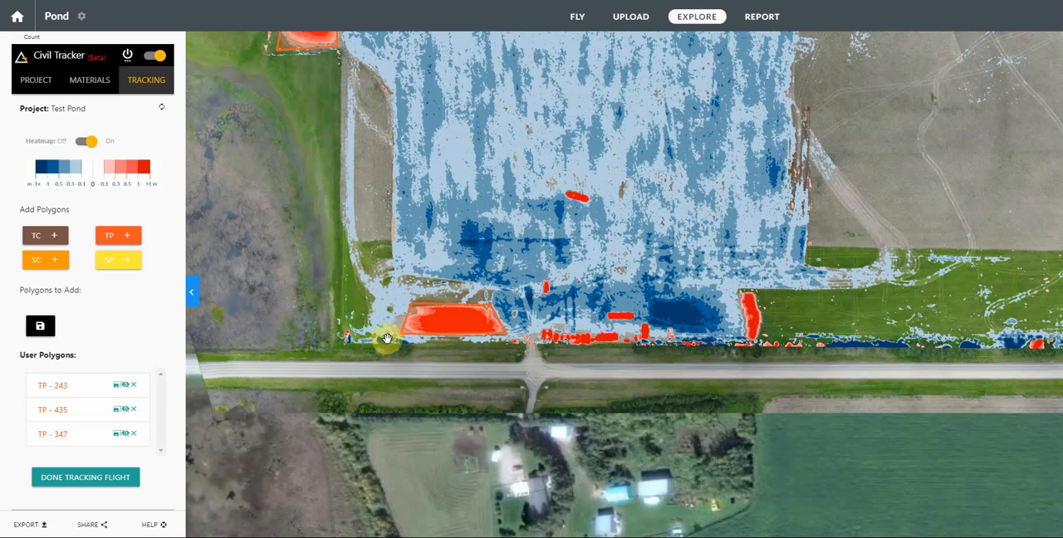
# Step: Add a Topsoil Cut (TC) polygon and pull its two southern corners in to the south end of the blue stripped area
pyautogui.moveTo(664, 94); pyautogui.dragTo(475, 328)
pyautogui.scroll(-1, 533, 195)
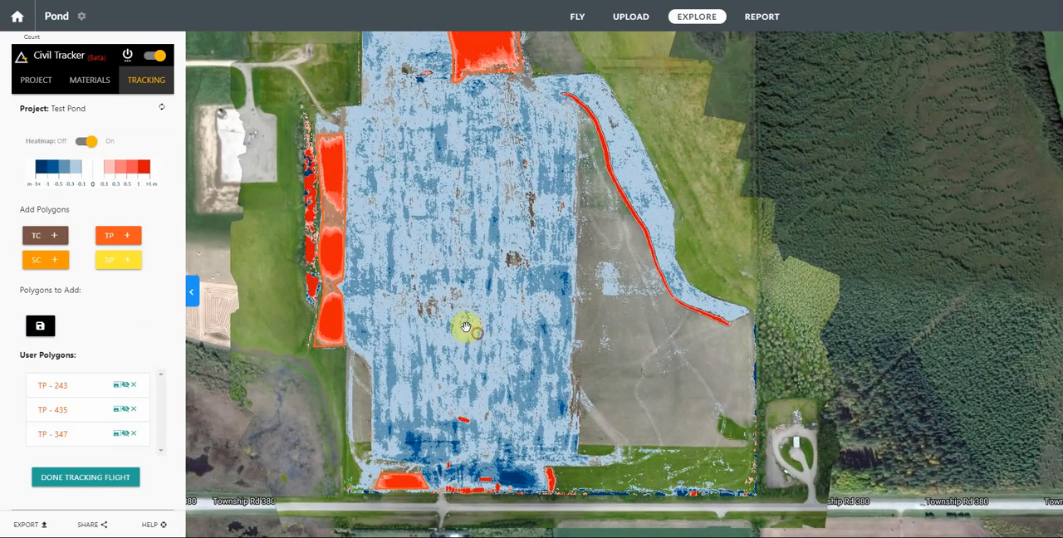
pyautogui.click(36, 239)
pyautogui.click(371, 290)
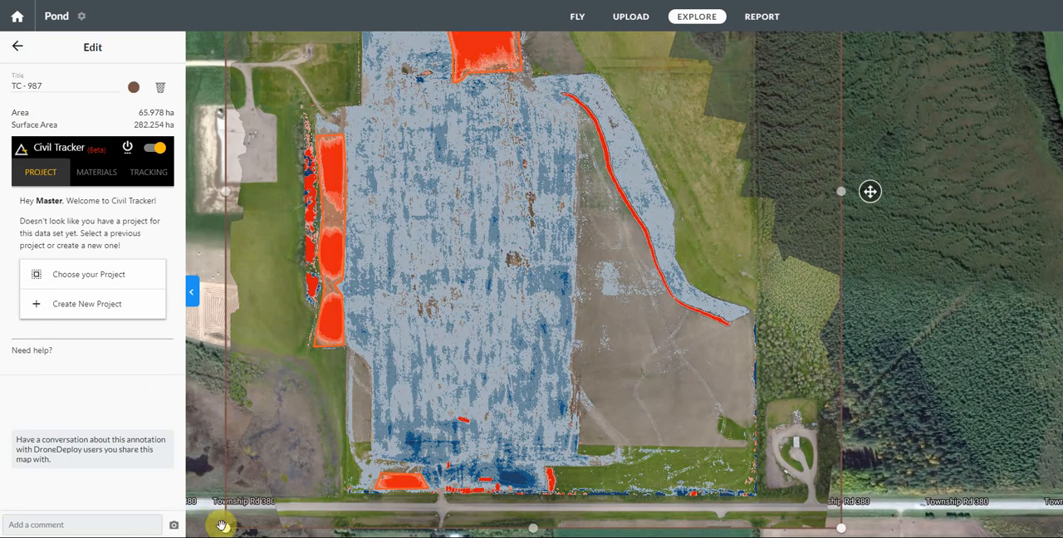
pyautogui.moveTo(222, 525); pyautogui.dragTo(373, 470)
pyautogui.moveTo(841, 530); pyautogui.dragTo(544, 491)
# Step: Pull the Topsoil Cut polygon's two northern corners in to the edges of the blue area, to about 13.48 ha
pyautogui.moveTo(538, 267); pyautogui.dragTo(427, 441)
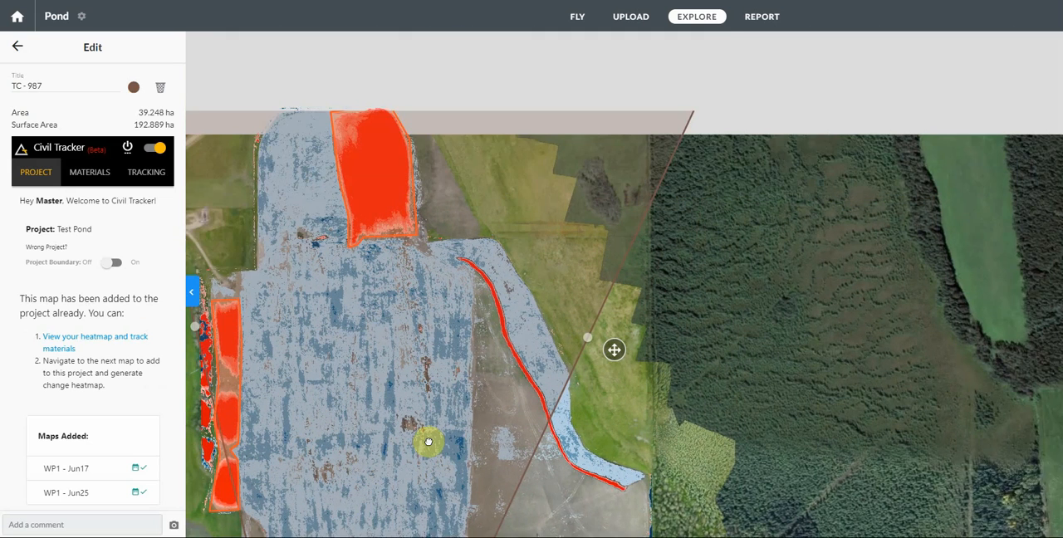
pyautogui.moveTo(733, 41); pyautogui.dragTo(451, 264)
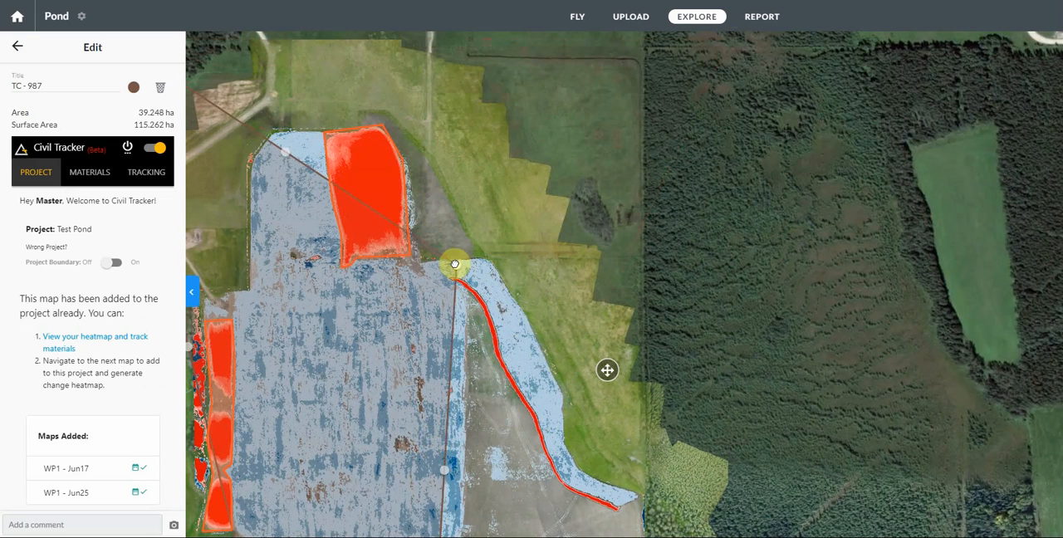
pyautogui.moveTo(337, 287); pyautogui.dragTo(491, 298)
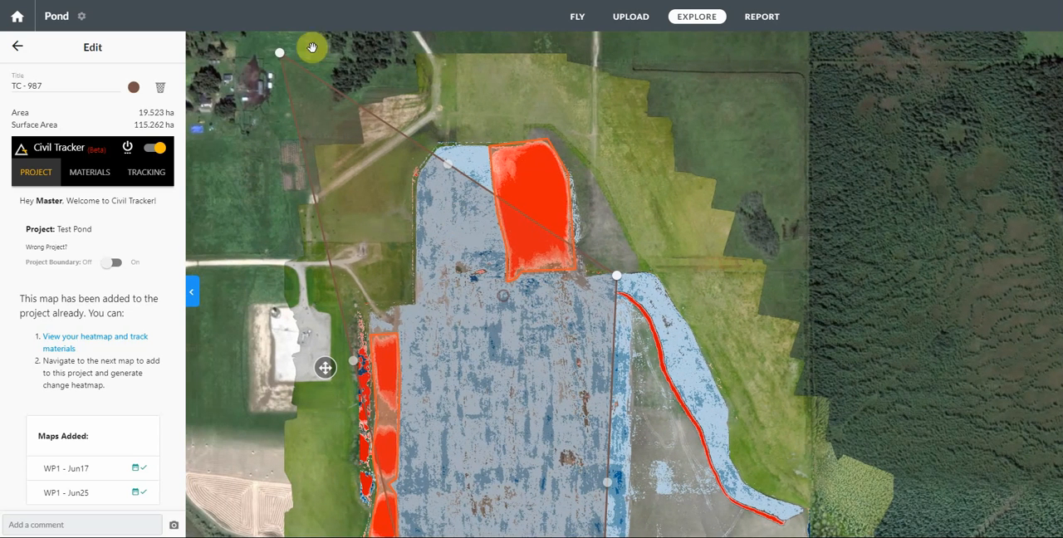
pyautogui.moveTo(280, 57); pyautogui.dragTo(414, 175)
pyautogui.click(530, 223)
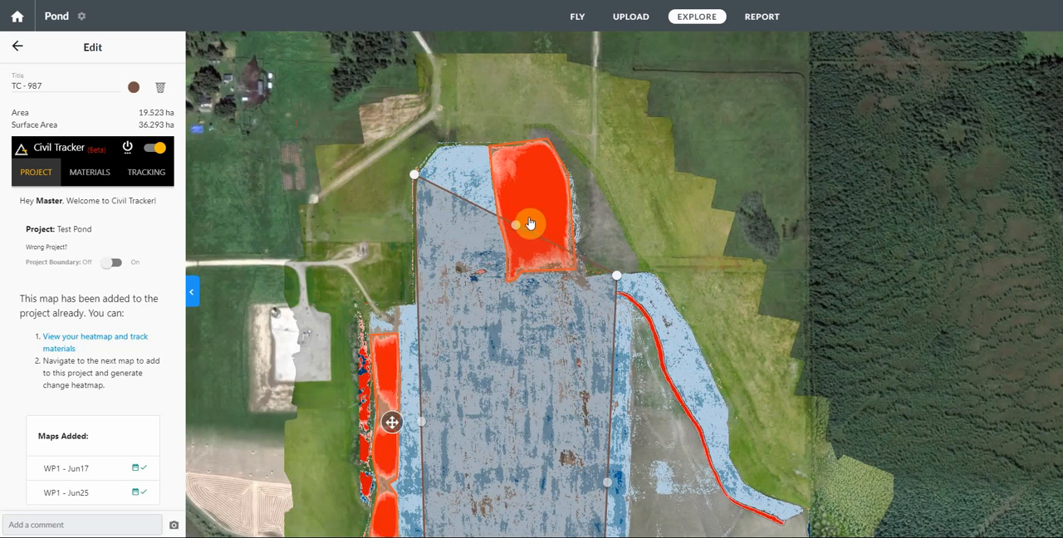
pyautogui.moveTo(515, 230); pyautogui.dragTo(433, 140)
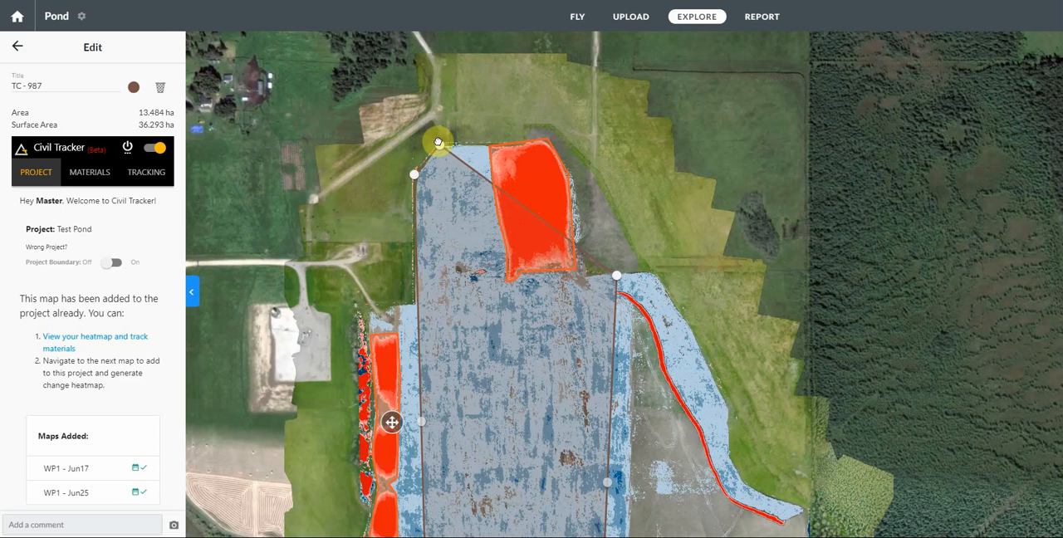
pyautogui.click(440, 145)
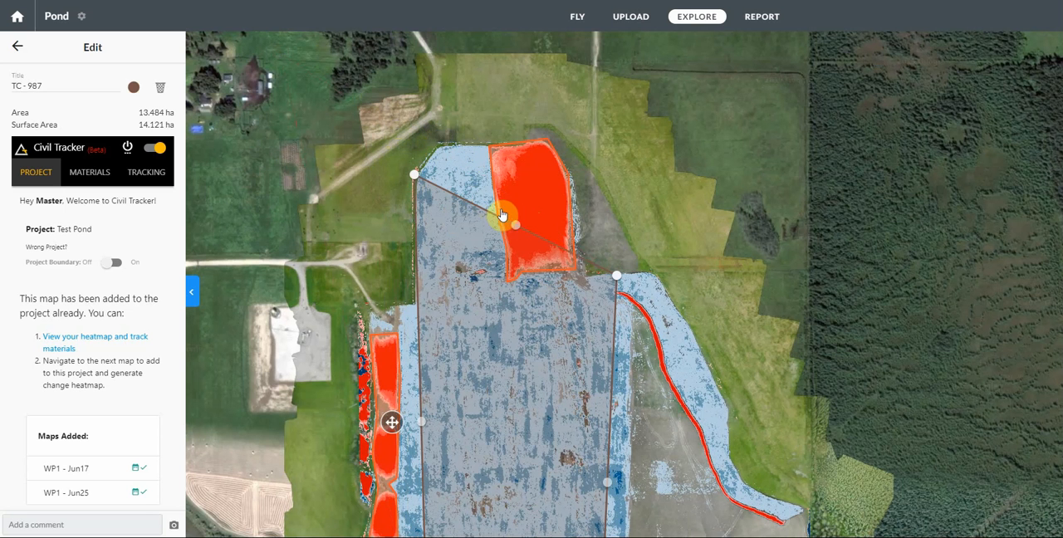
# Step: Extend the cut polygon's north edge to the blue area's top and route it around the large northern pile's west and south sides
pyautogui.moveTo(517, 227); pyautogui.dragTo(440, 143)
pyautogui.moveTo(526, 209); pyautogui.dragTo(491, 167)
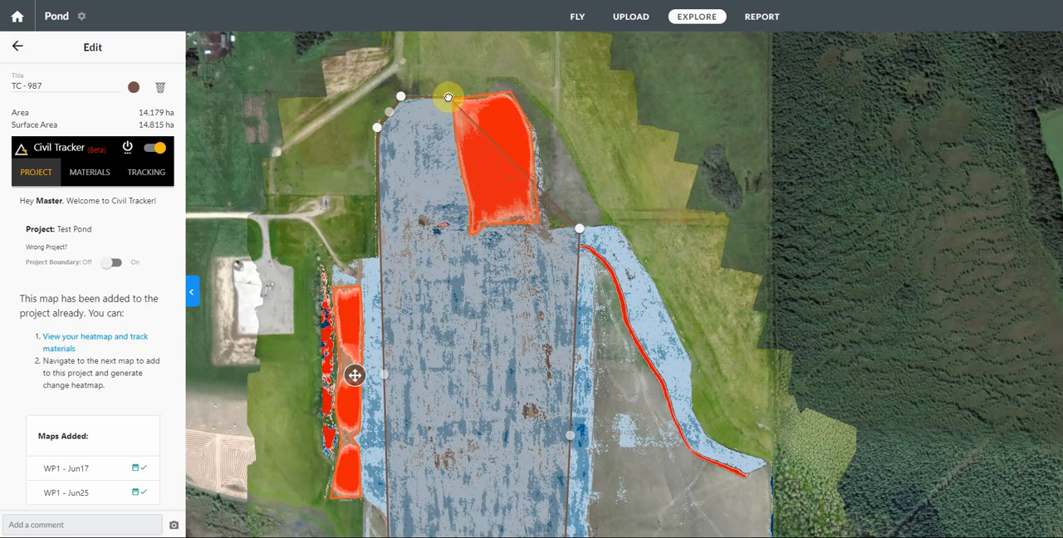
pyautogui.moveTo(448, 97); pyautogui.dragTo(462, 181)
pyautogui.moveTo(512, 215)
pyautogui.mouseDown()
pyautogui.moveTo(468, 238)
pyautogui.moveTo(523, 235)
pyautogui.moveTo(527, 224)
pyautogui.mouseUp()
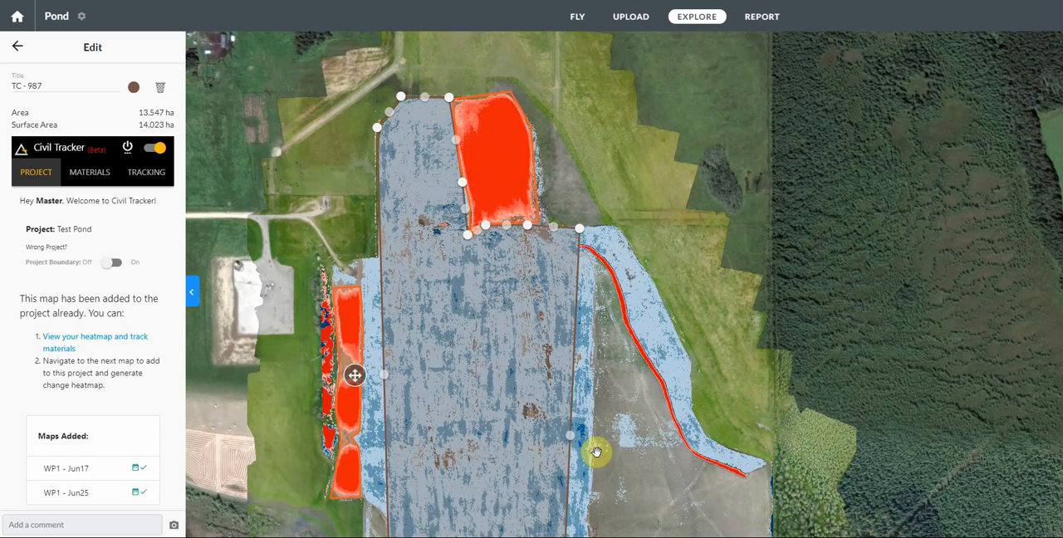
# Step: Fit the cut polygon's east edge to the blue area and extend its southeast corner, leaving out the small southeastern pile
pyautogui.click(578, 244)
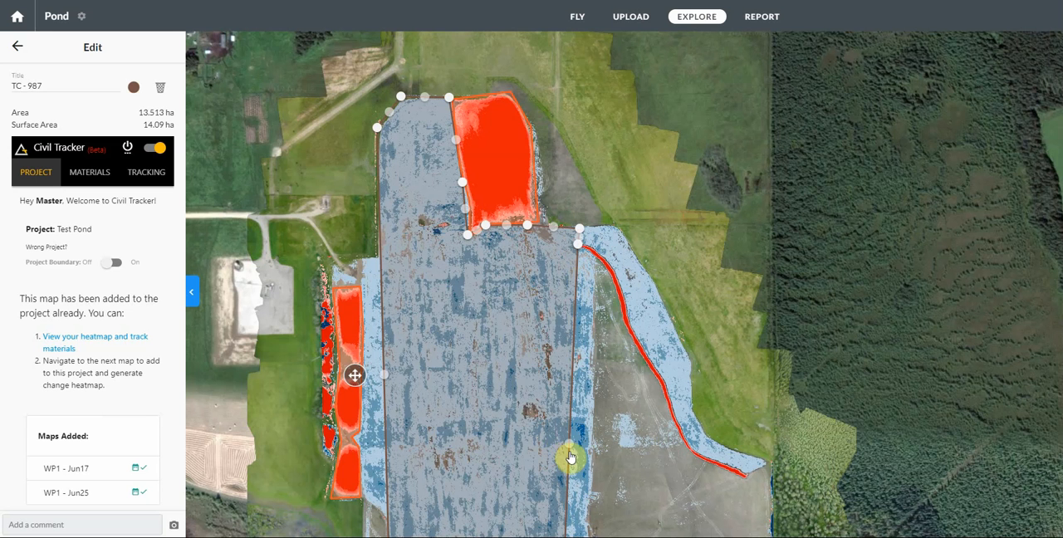
pyautogui.moveTo(573, 449); pyautogui.dragTo(616, 245)
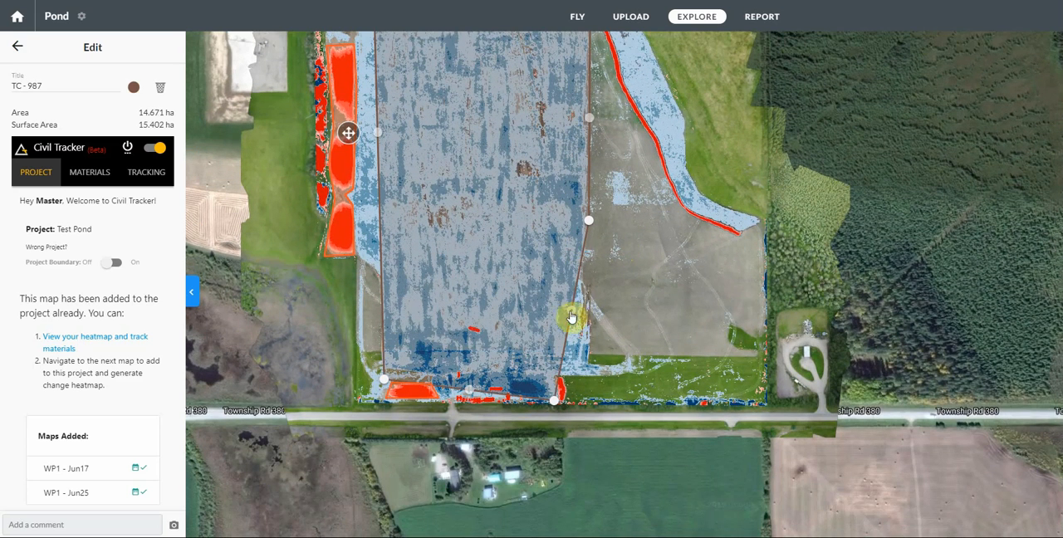
pyautogui.moveTo(571, 316); pyautogui.dragTo(592, 363)
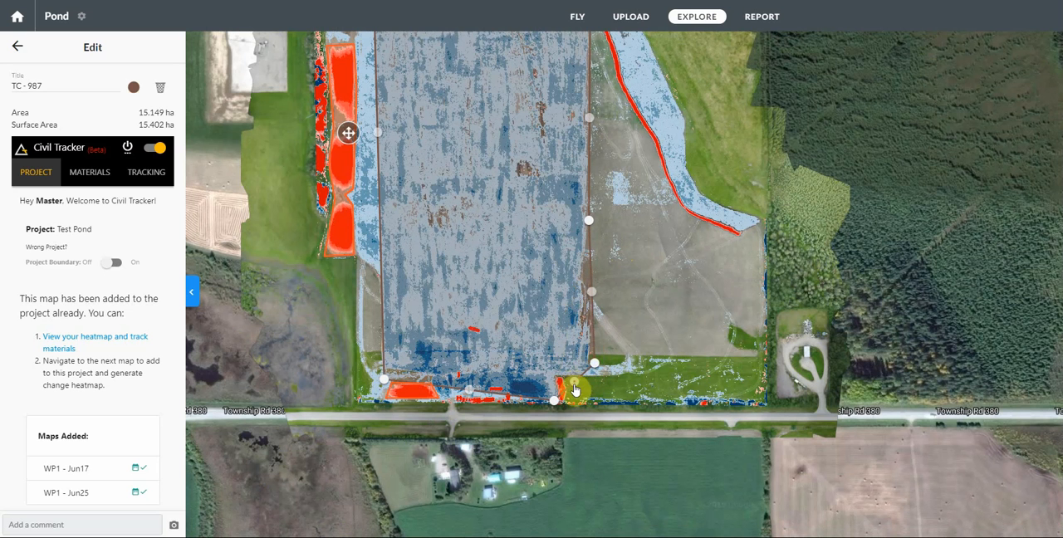
pyautogui.moveTo(594, 363); pyautogui.dragTo(601, 374)
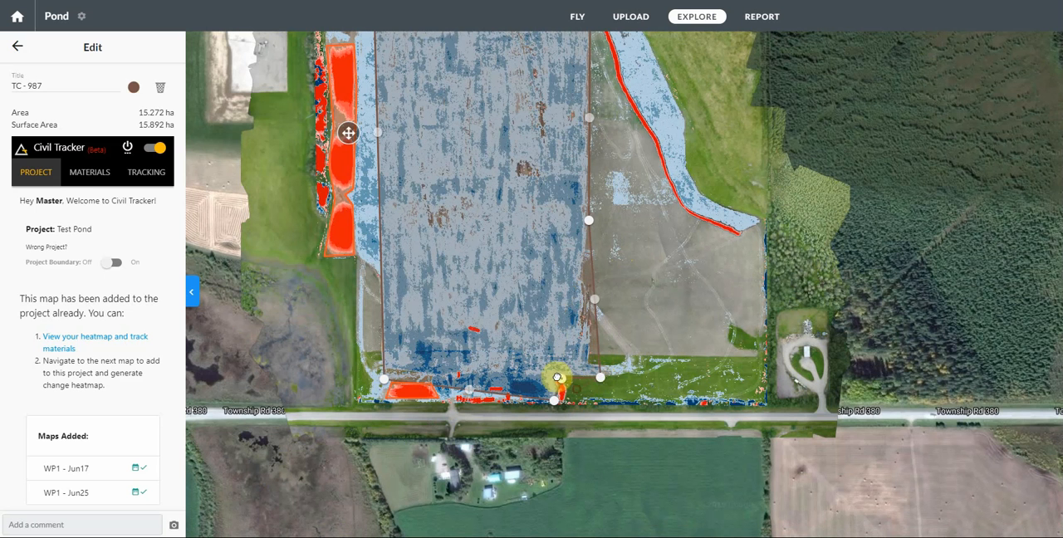
pyautogui.moveTo(557, 378); pyautogui.dragTo(560, 402)
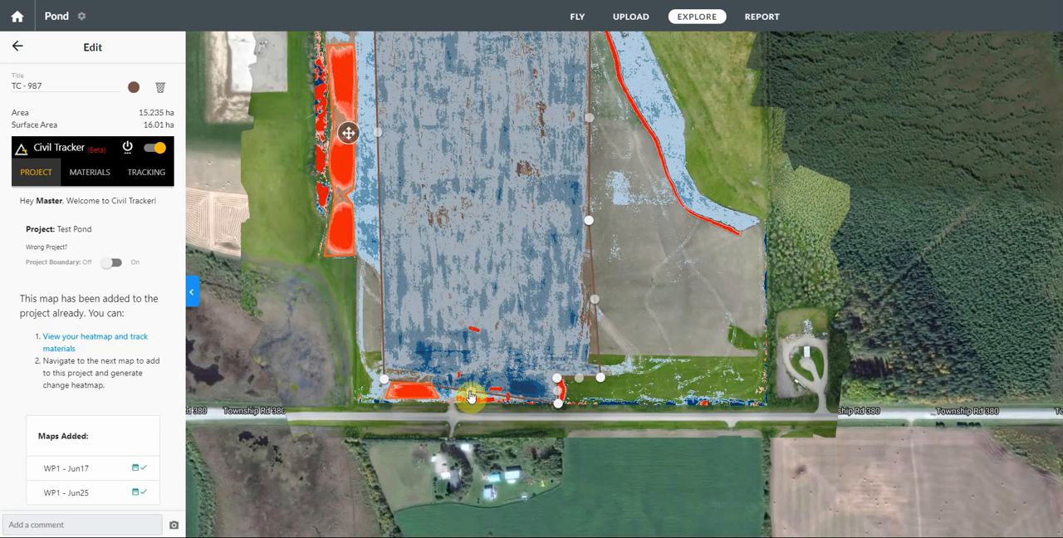
# Step: Reshape the cut polygon's south edge to leave out the small red strips and the southwestern Topsoil Pile, to about 15.3 ha
pyautogui.moveTo(470, 396); pyautogui.dragTo(516, 404)
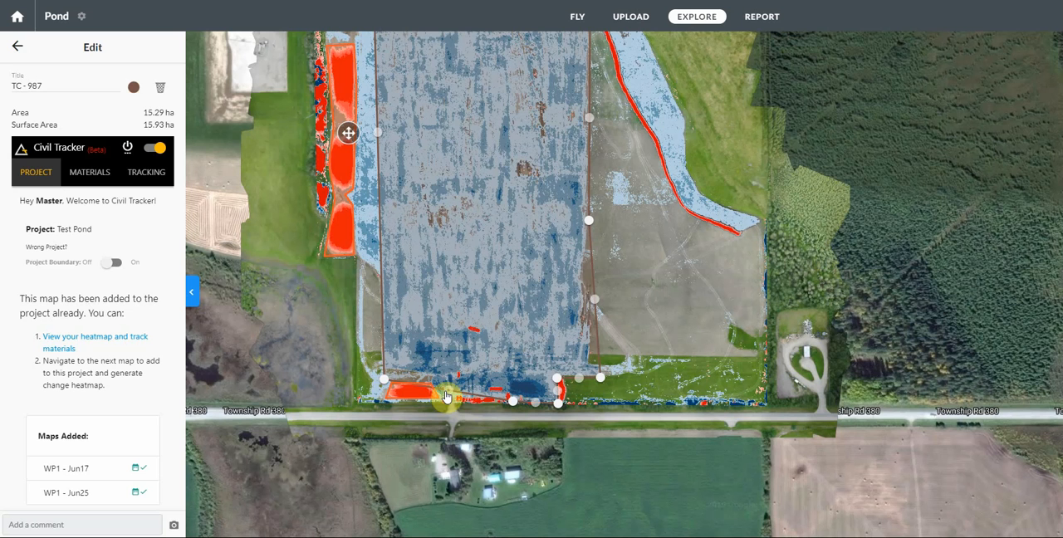
pyautogui.moveTo(449, 394); pyautogui.dragTo(422, 393)
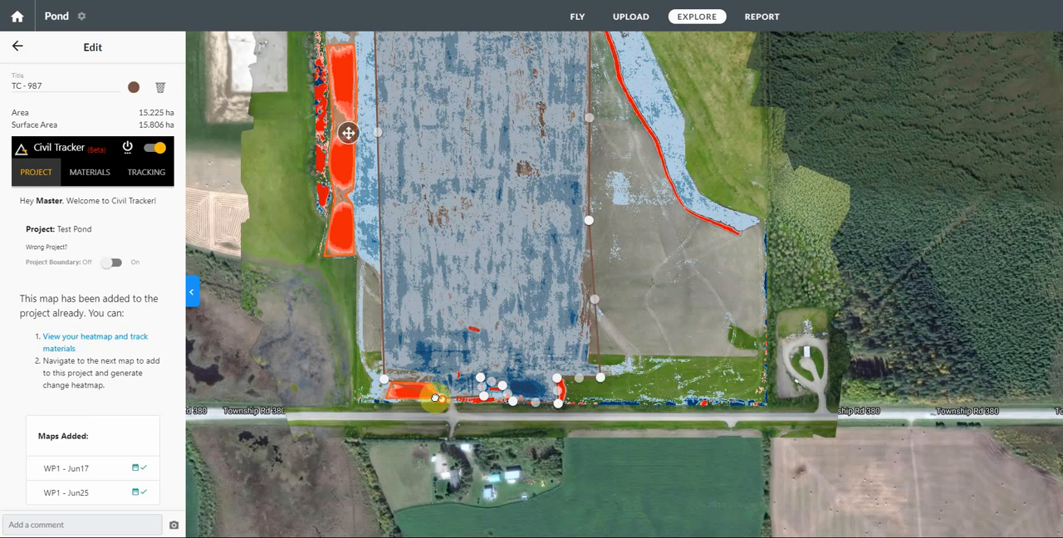
pyautogui.moveTo(413, 392); pyautogui.dragTo(431, 380)
# Step: Widen the cut polygon's west edge out to the three western piles and follow their east side, to about 16.14 ha
pyautogui.moveTo(376, 138); pyautogui.dragTo(379, 279)
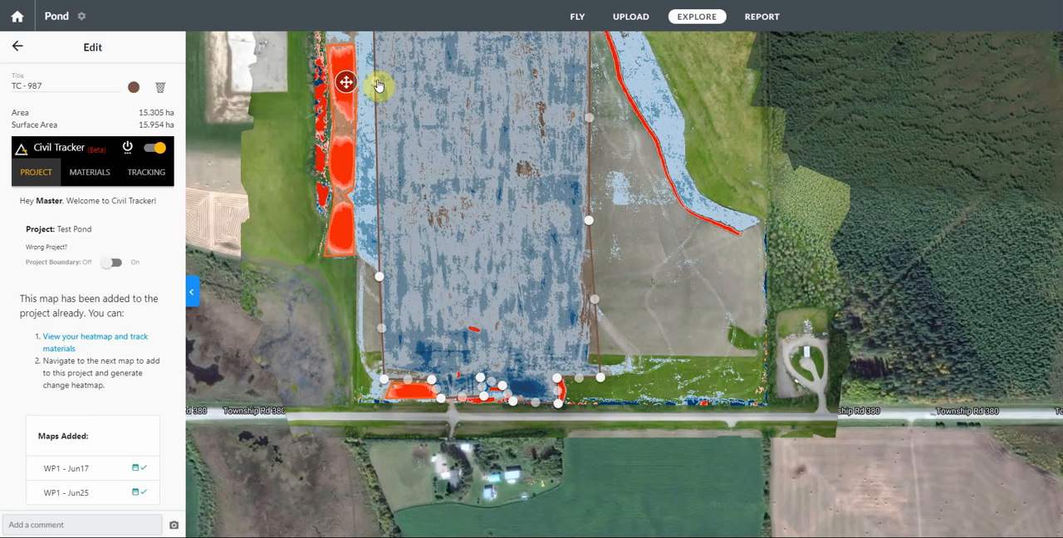
pyautogui.moveTo(376, 84); pyautogui.dragTo(356, 259)
pyautogui.moveTo(435, 166); pyautogui.dragTo(434, 299)
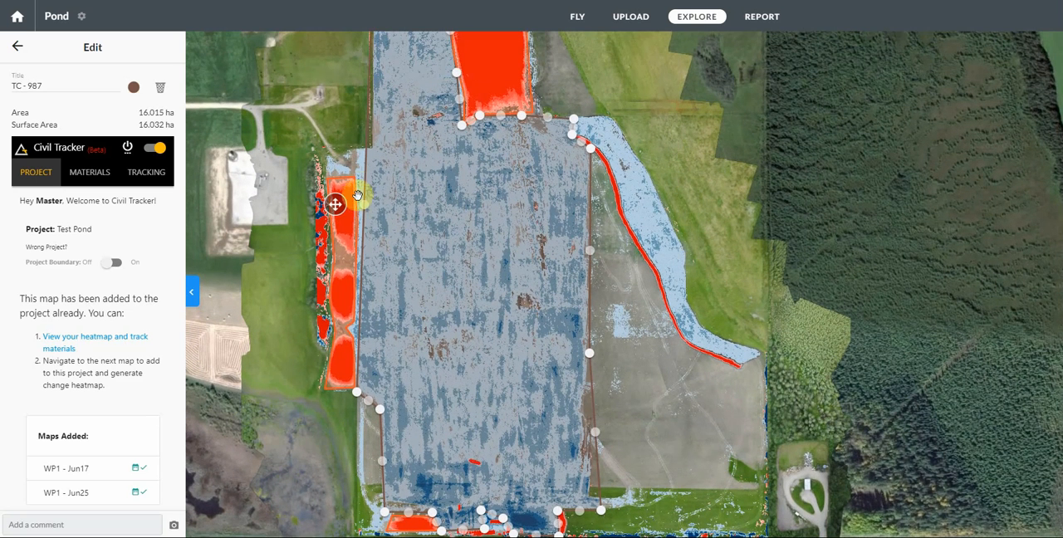
pyautogui.moveTo(365, 211); pyautogui.dragTo(355, 329)
pyautogui.moveTo(360, 172); pyautogui.dragTo(357, 312)
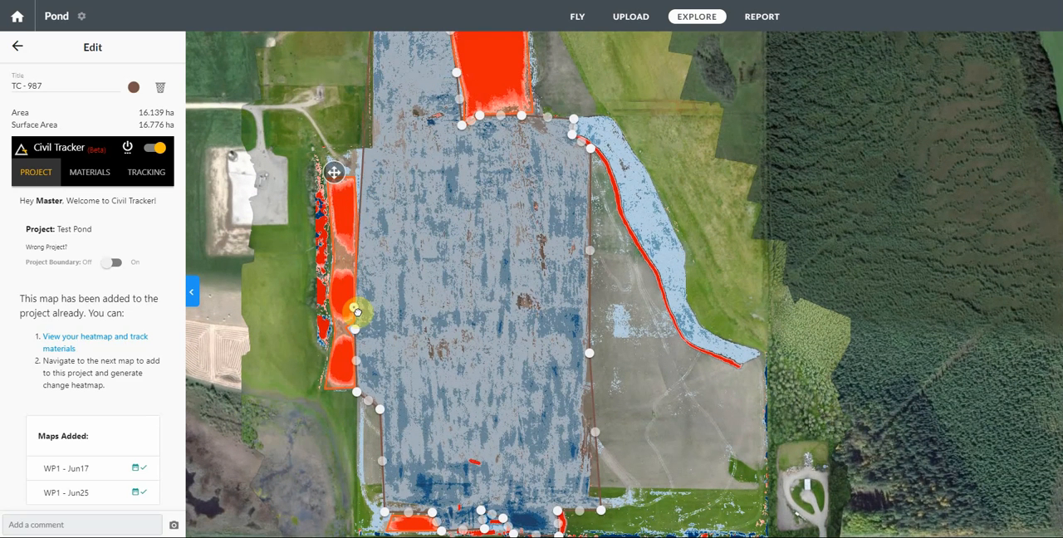
# Step: Step the cut polygon's west edge inward just north of the three western piles, to about 16.15 ha
pyautogui.moveTo(404, 226); pyautogui.dragTo(406, 307)
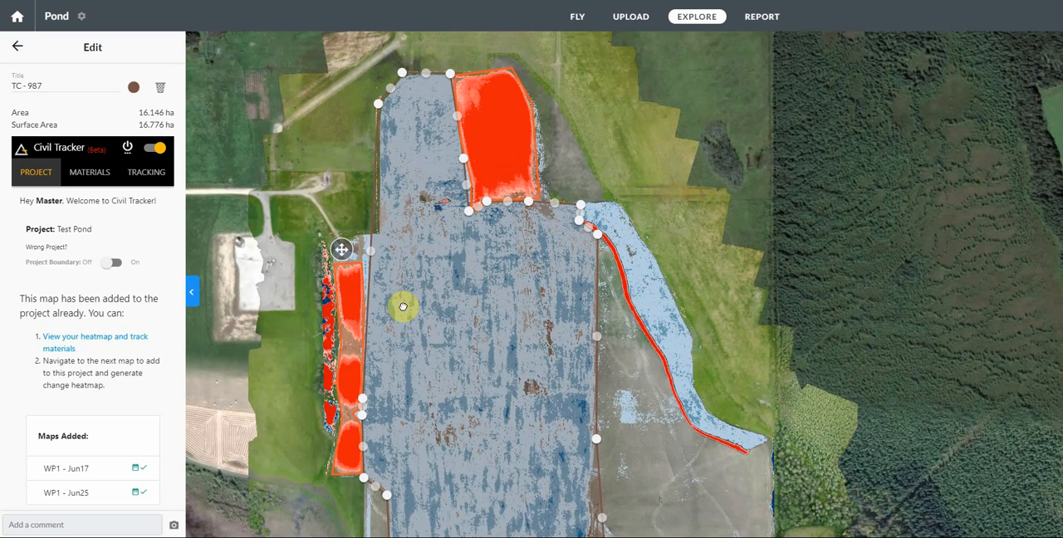
pyautogui.moveTo(373, 258); pyautogui.dragTo(364, 238)
pyautogui.moveTo(373, 176); pyautogui.dragTo(387, 241)
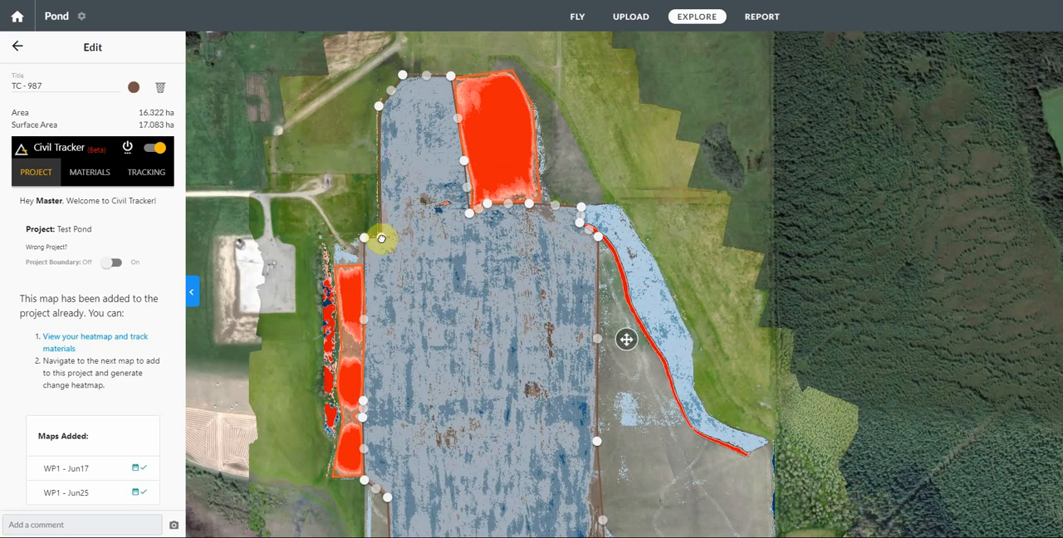
pyautogui.moveTo(383, 238); pyautogui.dragTo(373, 237)
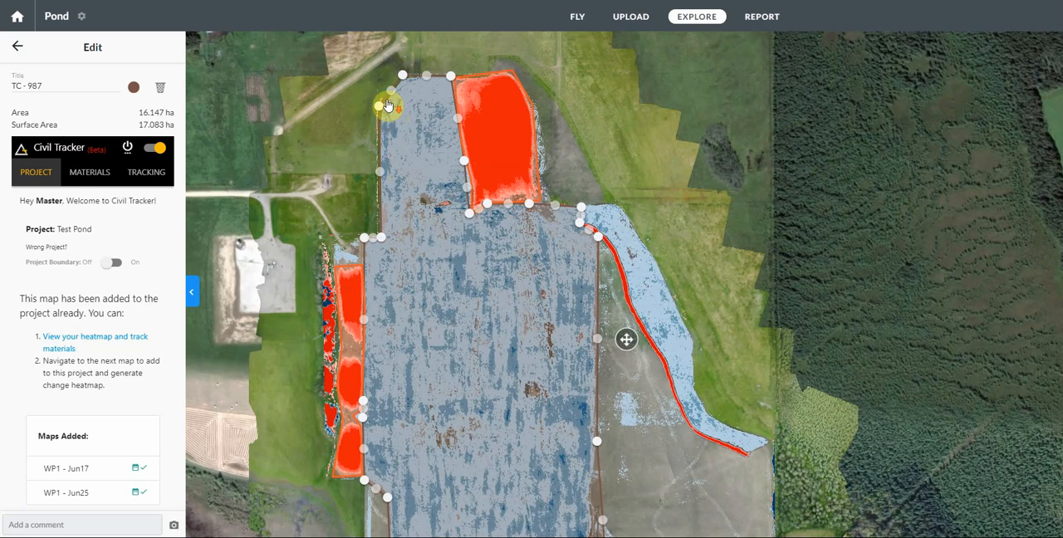
# Step: Fit the cut polygon's northwest corner and north edge closely to the blue area, up to the large northern pile, to about 16.14 ha
pyautogui.scroll(-1, 389, 108)
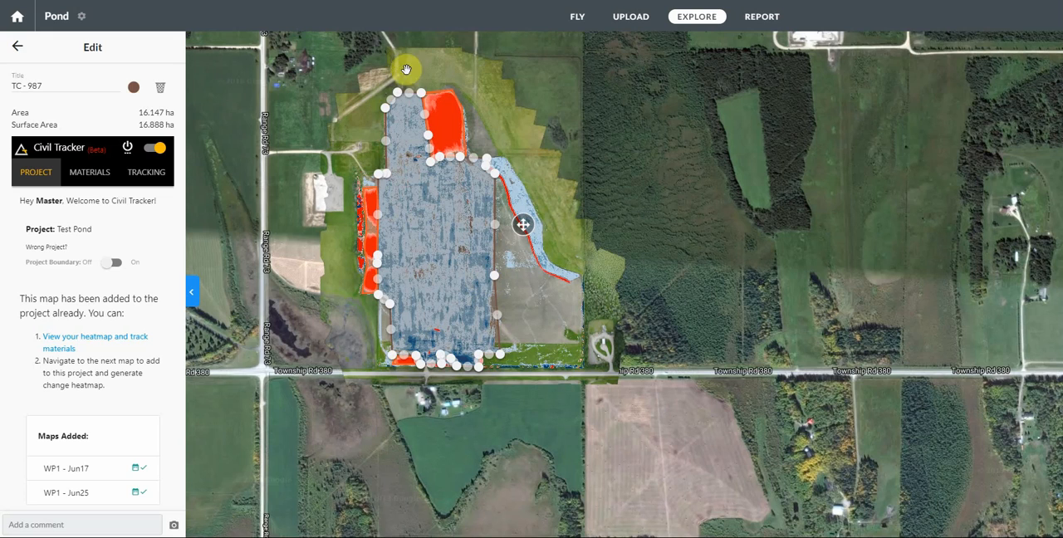
pyautogui.scroll(2, 392, 106)
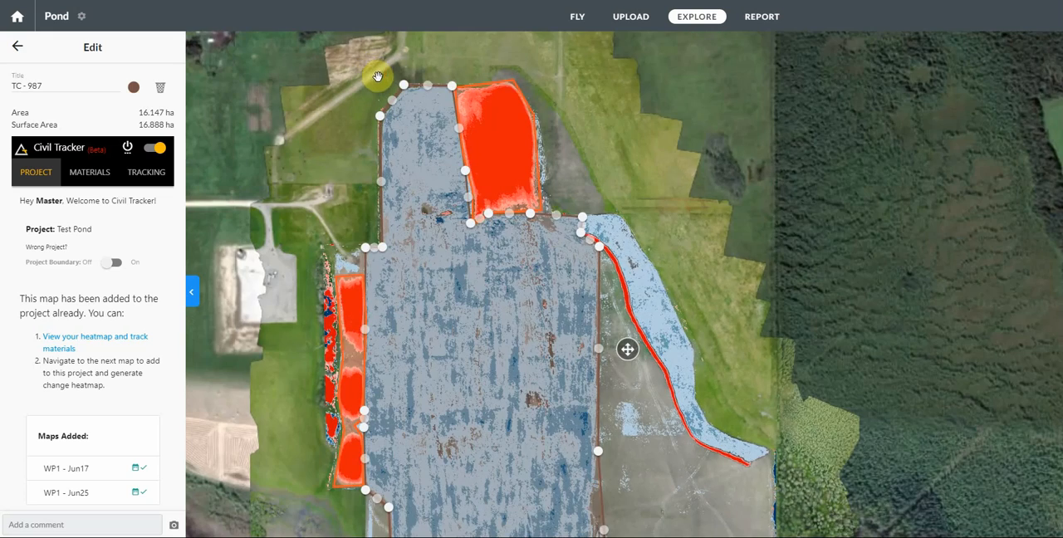
pyautogui.scroll(2, 379, 77)
pyautogui.scroll(1, 386, 158)
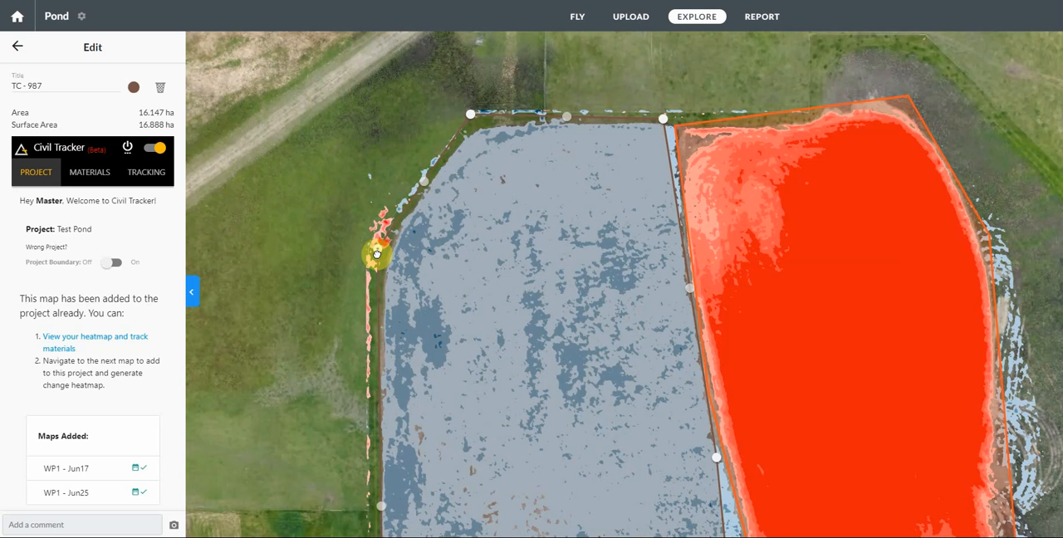
pyautogui.moveTo(377, 253); pyautogui.dragTo(378, 249)
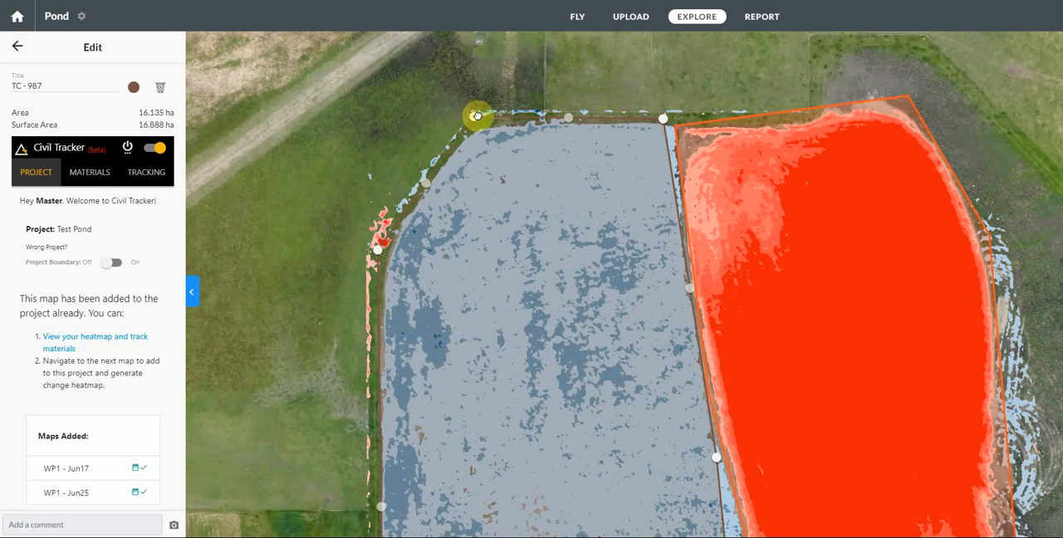
pyautogui.moveTo(484, 115); pyautogui.dragTo(478, 118)
pyautogui.moveTo(666, 124); pyautogui.dragTo(675, 120)
# Step: Bend the cut polygon's edge along the large northern pile's west side and around its southwest tip, to about 16.17 ha
pyautogui.moveTo(643, 311); pyautogui.dragTo(581, 102)
pyautogui.moveTo(659, 260); pyautogui.dragTo(656, 254)
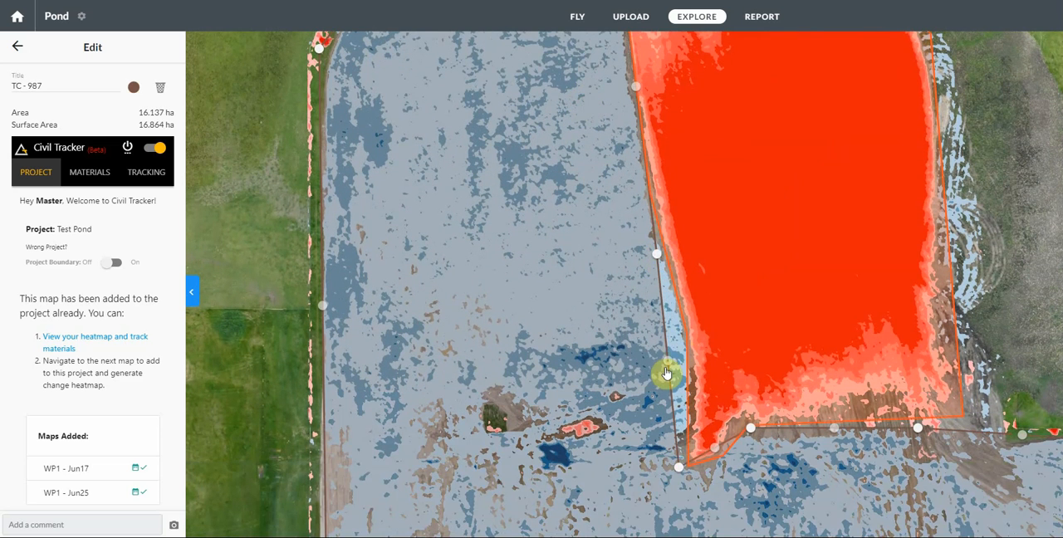
pyautogui.moveTo(668, 368); pyautogui.dragTo(687, 330)
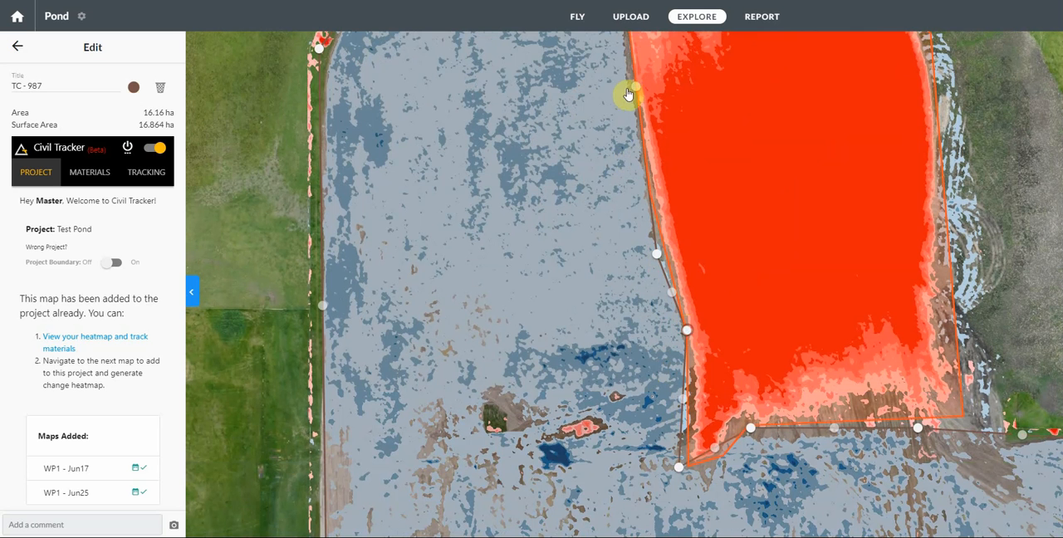
pyautogui.moveTo(632, 90); pyautogui.dragTo(629, 90)
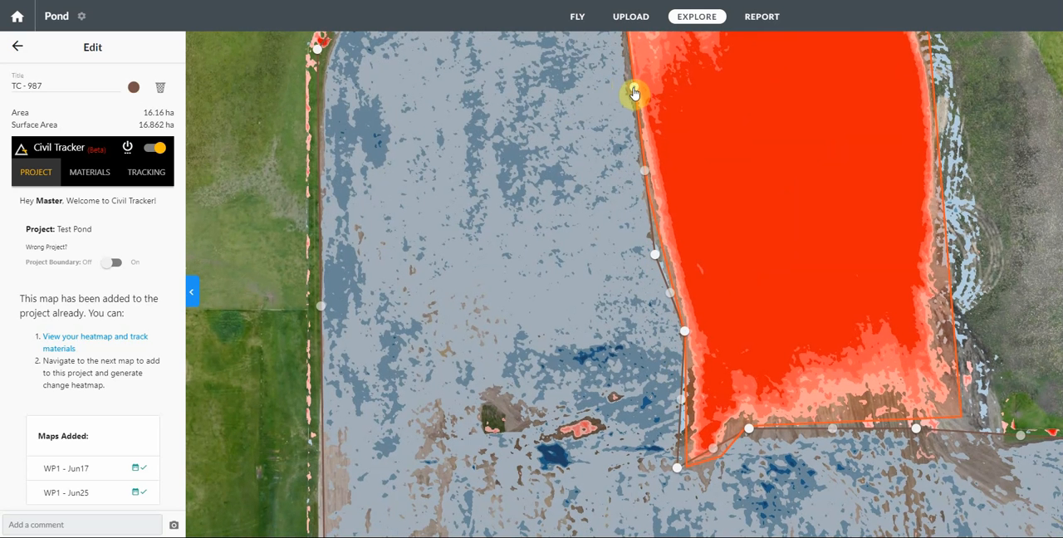
pyautogui.click(648, 260)
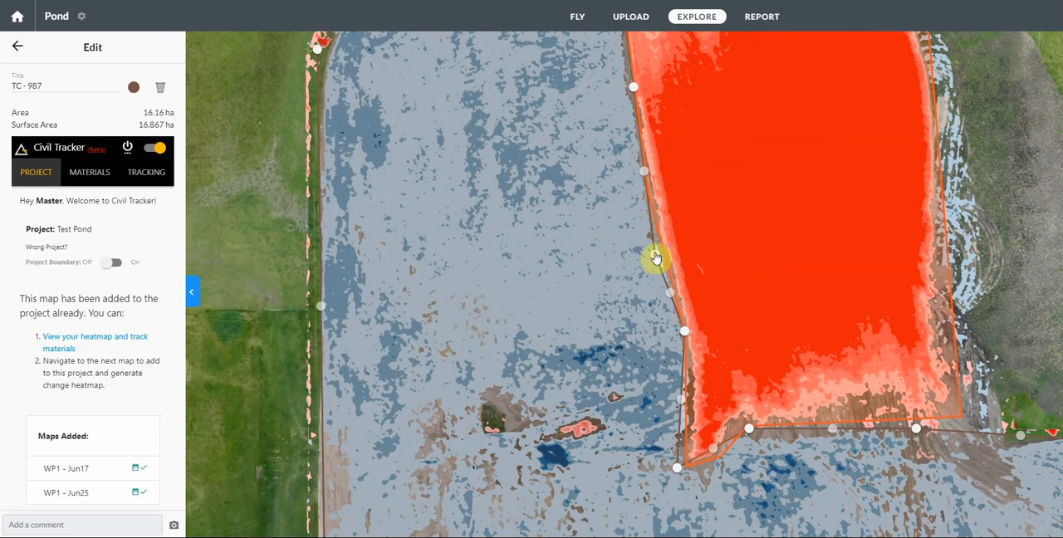
pyautogui.moveTo(655, 258); pyautogui.dragTo(653, 217)
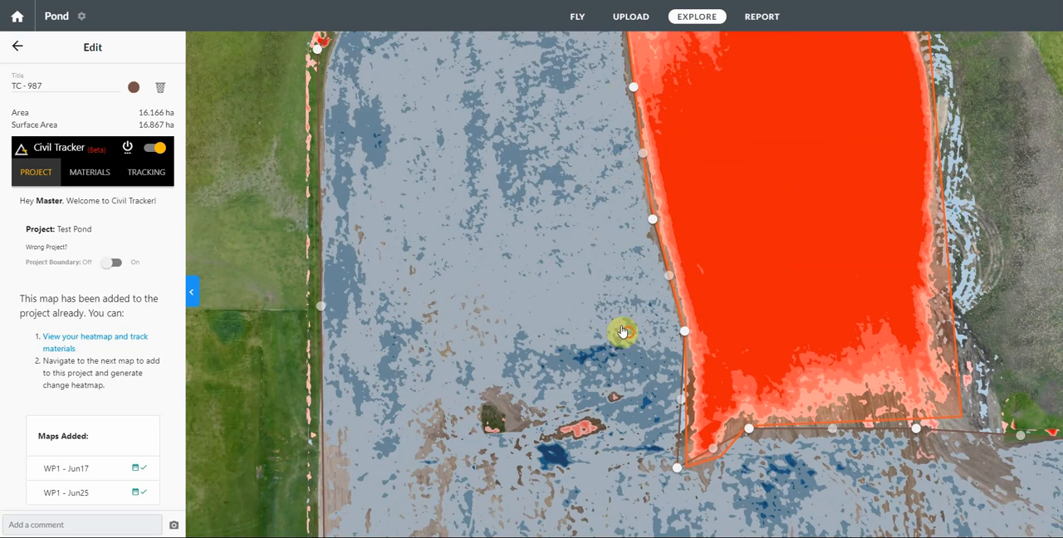
pyautogui.moveTo(620, 327); pyautogui.dragTo(591, 227)
pyautogui.moveTo(643, 381); pyautogui.dragTo(685, 363)
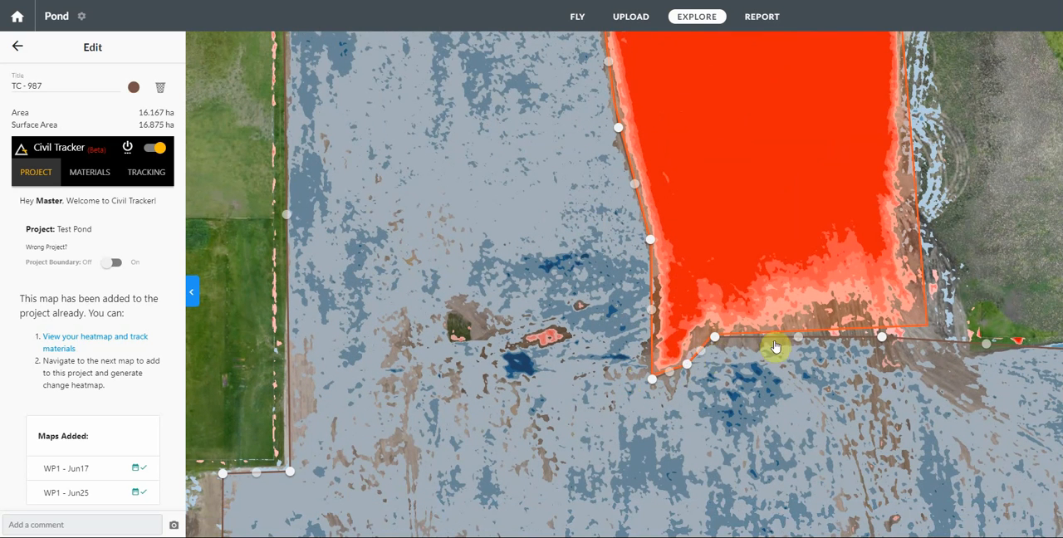
# Step: Fit the cut polygon's northeast corner to the field edge and the start of the curved red strip, to about 16.16 ha
pyautogui.moveTo(763, 381); pyautogui.dragTo(597, 331)
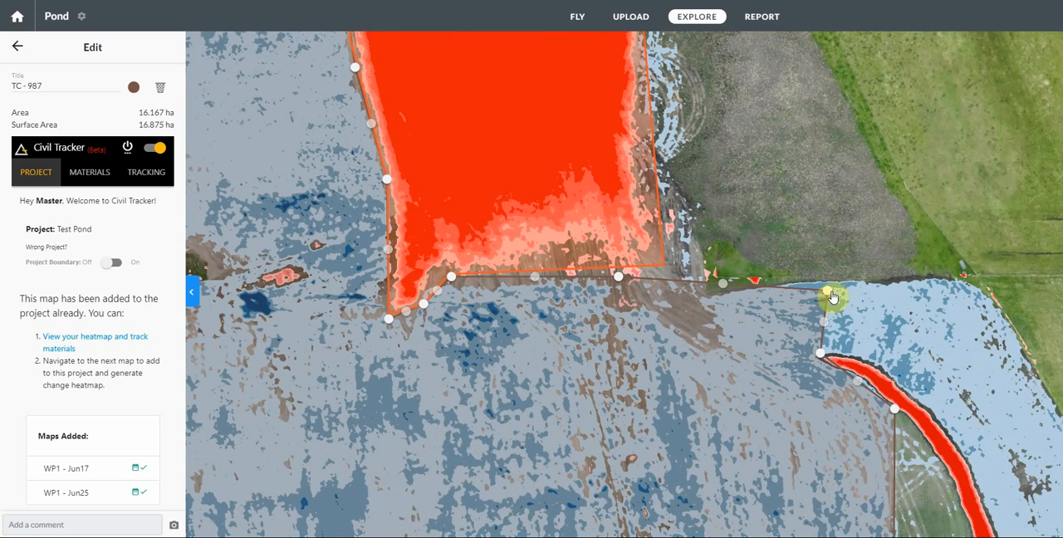
pyautogui.moveTo(827, 296); pyautogui.dragTo(829, 283)
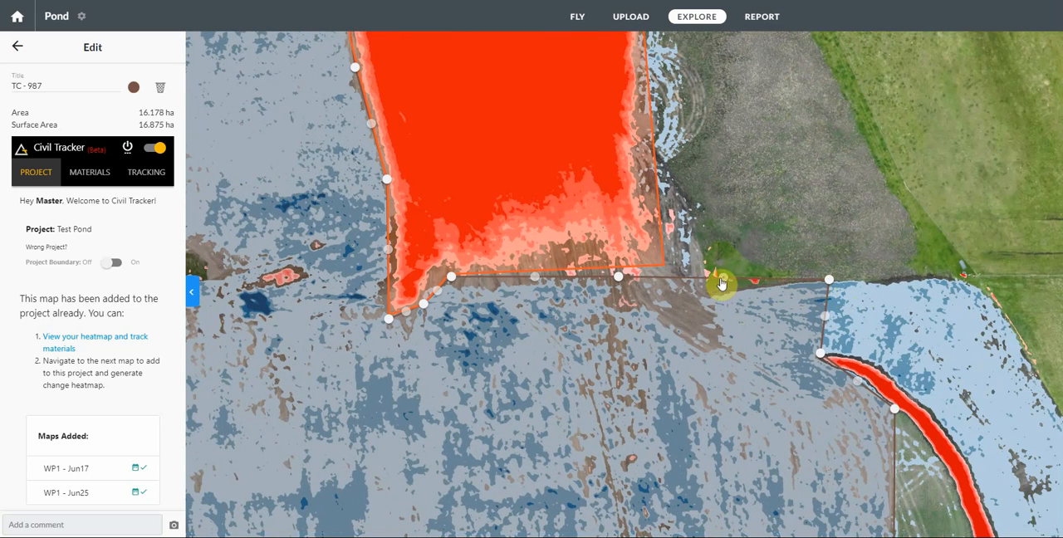
pyautogui.moveTo(723, 283); pyautogui.dragTo(711, 290)
pyautogui.moveTo(689, 358); pyautogui.dragTo(629, 325)
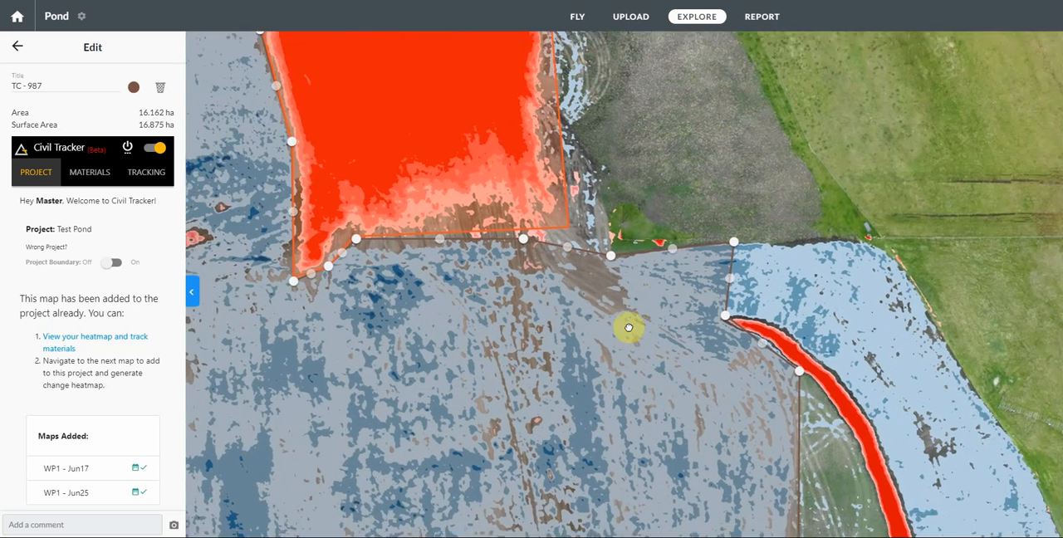
pyautogui.moveTo(714, 313); pyautogui.dragTo(712, 309)
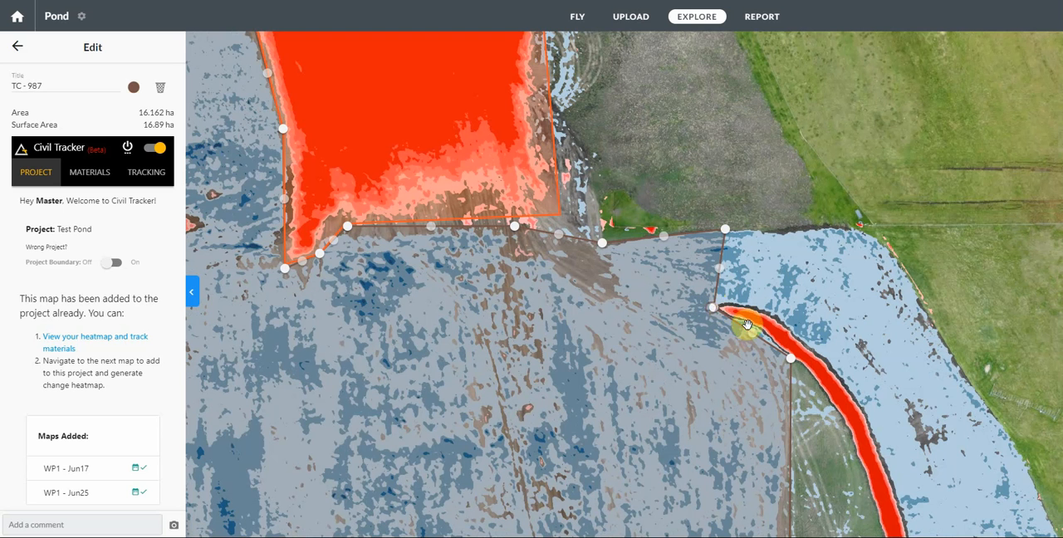
pyautogui.moveTo(754, 336); pyautogui.dragTo(759, 331)
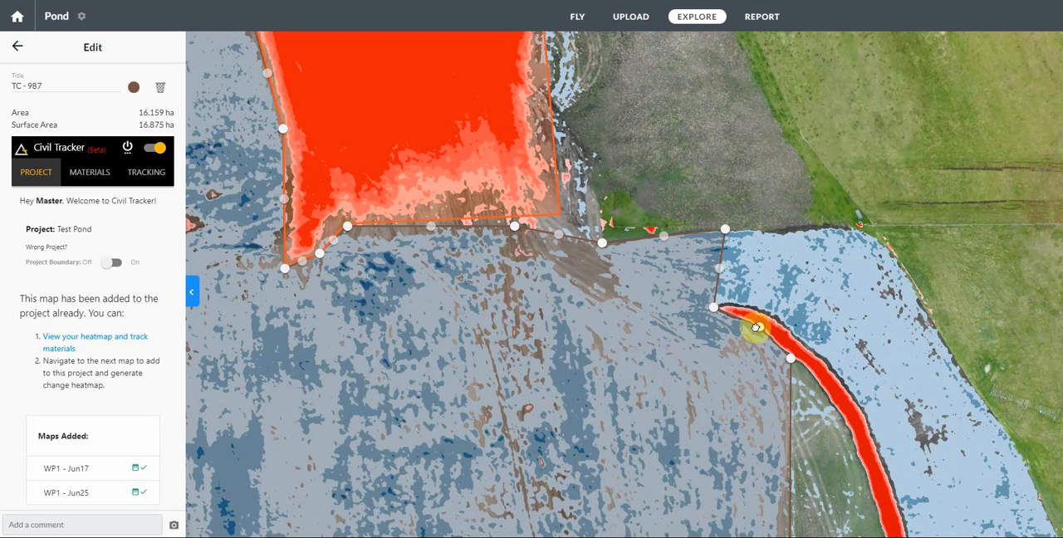
# Step: Pull the cut polygon's lower east edge inward and refine the corners around the small southeastern pile, to about 16.02 ha
pyautogui.moveTo(674, 290); pyautogui.dragTo(636, 169)
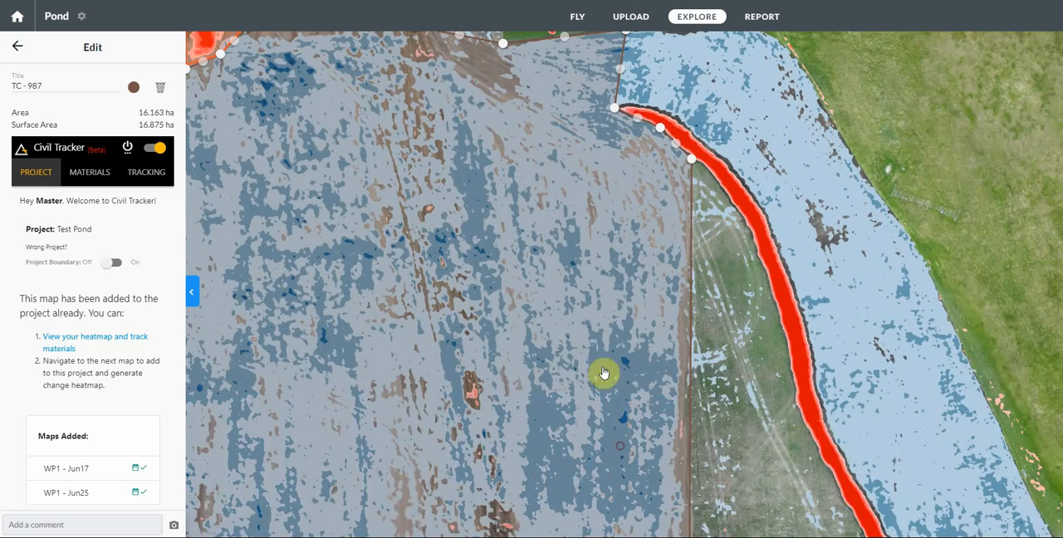
pyautogui.moveTo(604, 374); pyautogui.dragTo(598, 247)
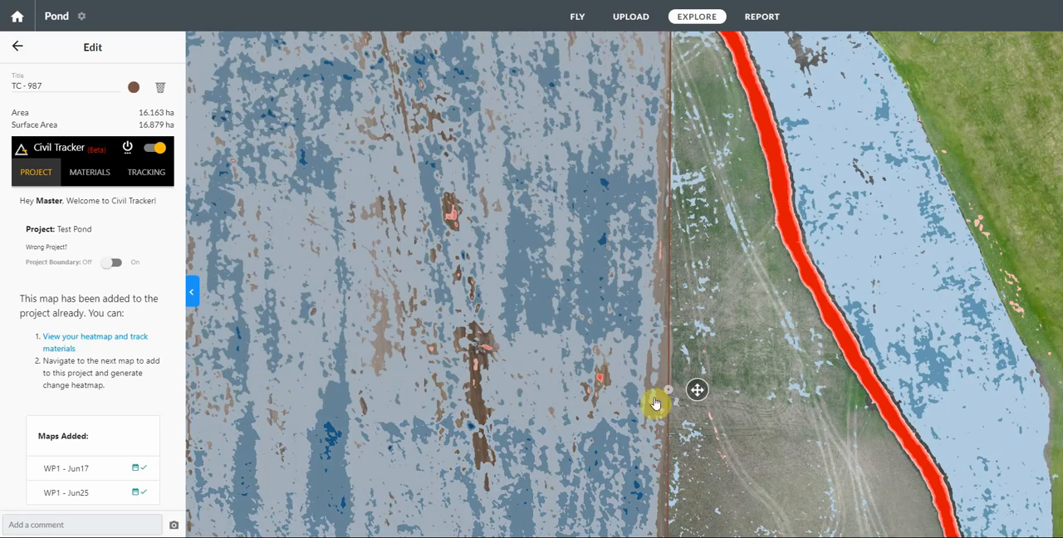
pyautogui.moveTo(608, 441); pyautogui.dragTo(541, 78)
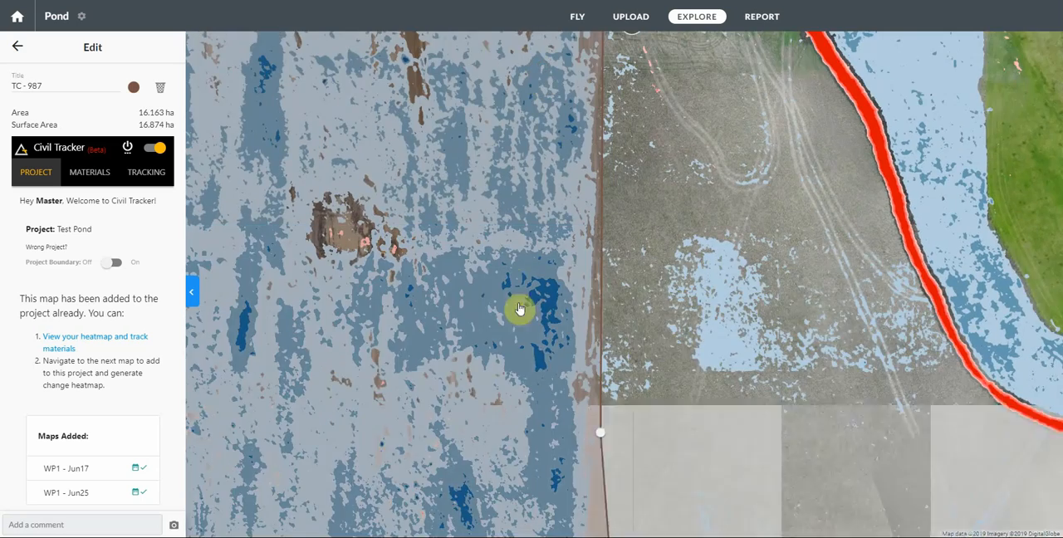
pyautogui.moveTo(548, 398); pyautogui.dragTo(487, 59)
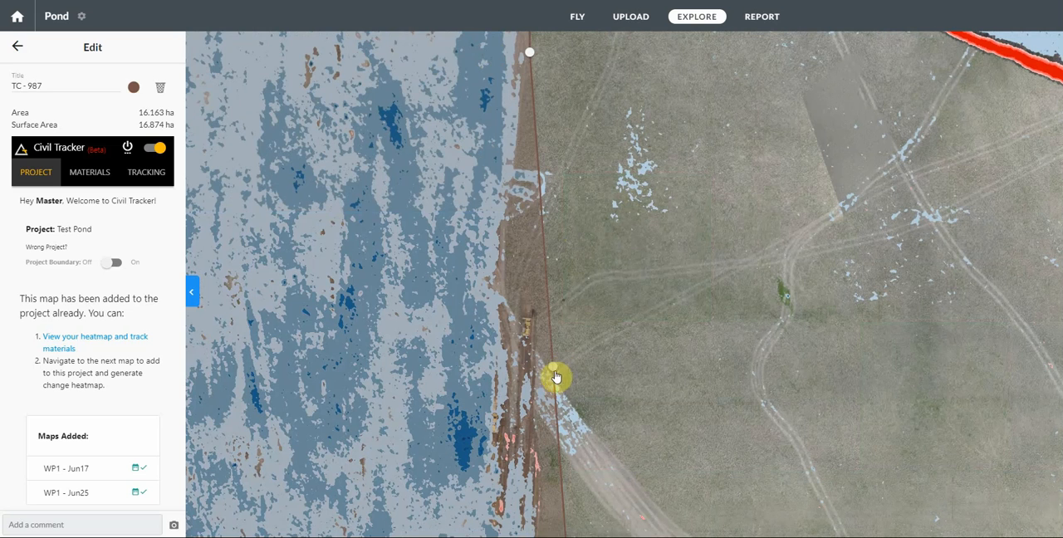
pyautogui.moveTo(556, 377); pyautogui.dragTo(505, 278)
pyautogui.moveTo(616, 274); pyautogui.dragTo(609, 116)
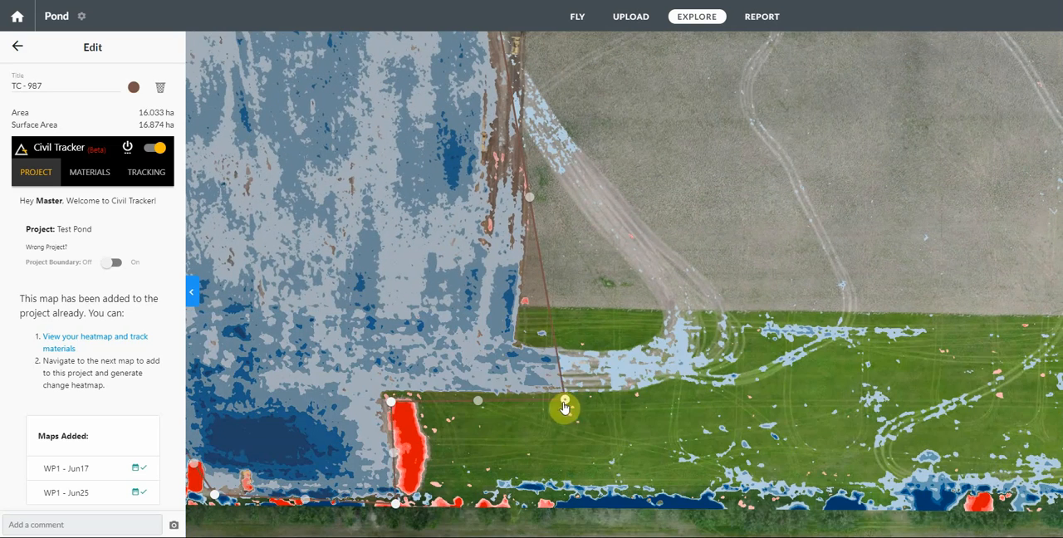
pyautogui.moveTo(564, 395); pyautogui.dragTo(565, 395)
pyautogui.moveTo(394, 409); pyautogui.dragTo(335, 269)
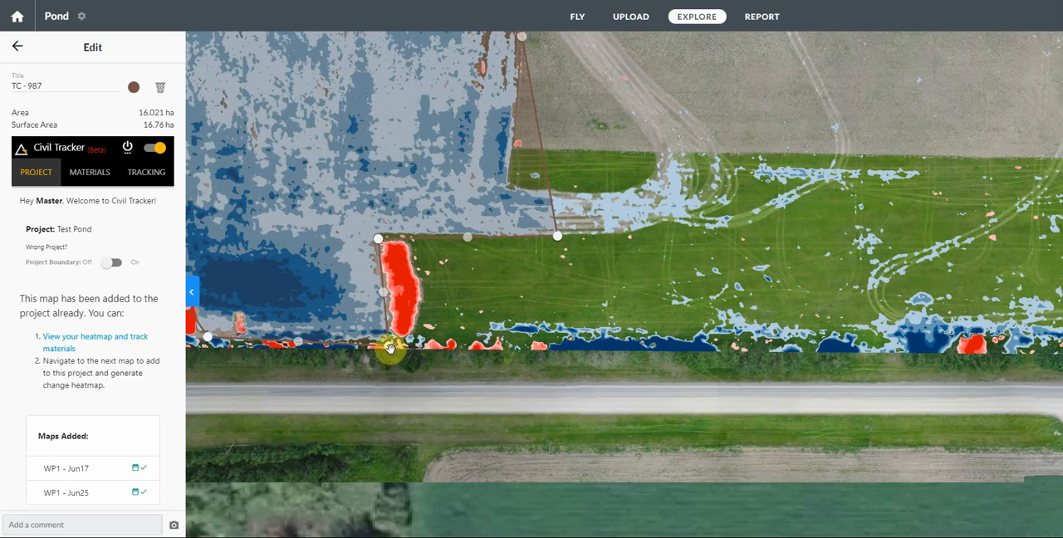
pyautogui.moveTo(390, 349); pyautogui.dragTo(391, 339)
# Step: Tighten the cut polygon's south edge around the small red strips, to about 16.04 ha
pyautogui.moveTo(309, 302); pyautogui.dragTo(515, 236)
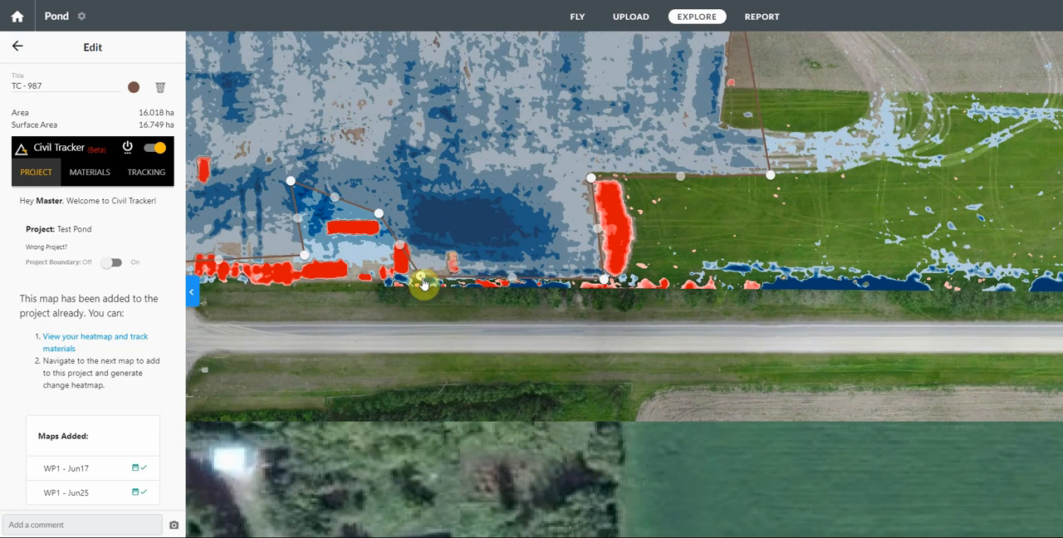
pyautogui.moveTo(422, 280); pyautogui.dragTo(413, 244)
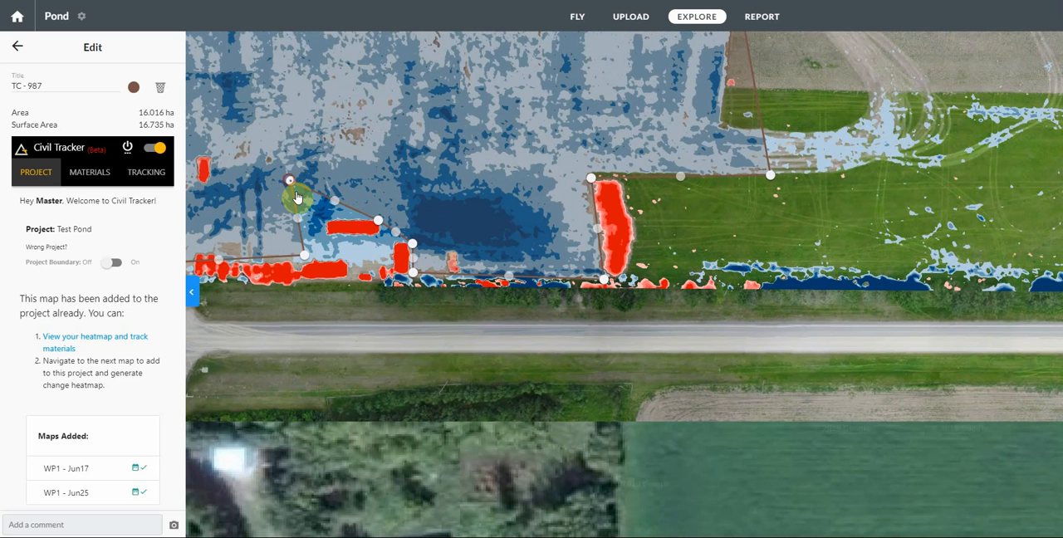
pyautogui.moveTo(298, 198); pyautogui.dragTo(325, 218)
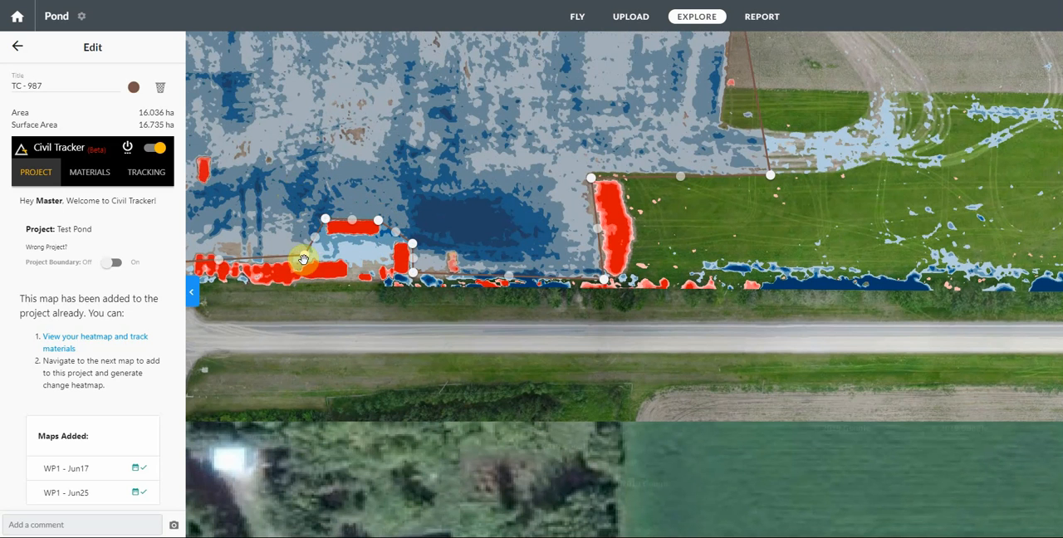
pyautogui.moveTo(308, 261); pyautogui.dragTo(327, 260)
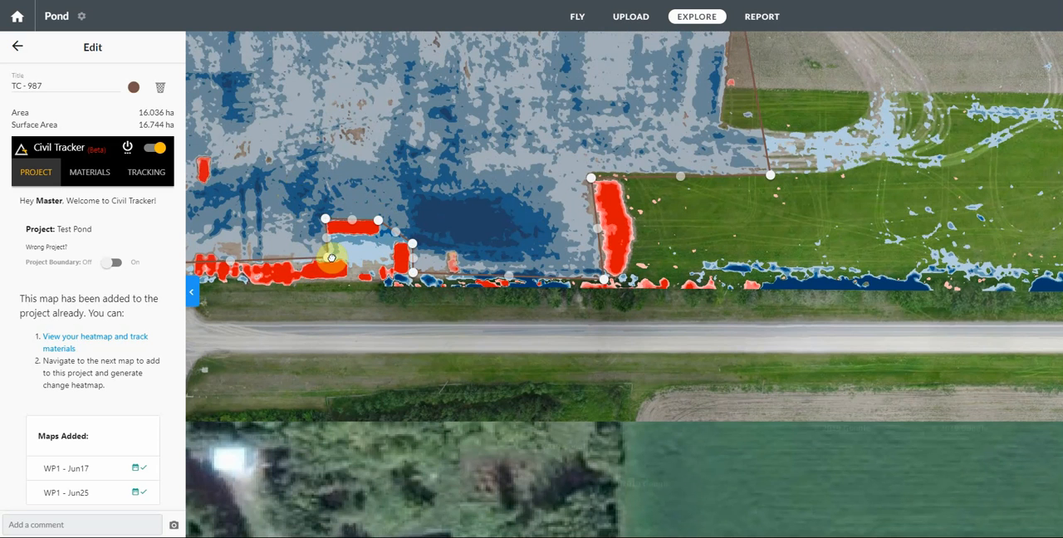
# Step: Fit the cut polygon's edge to the north and east sides of the southwestern topsoil pile, to about 16.06 ha
pyautogui.moveTo(273, 230); pyautogui.dragTo(555, 230)
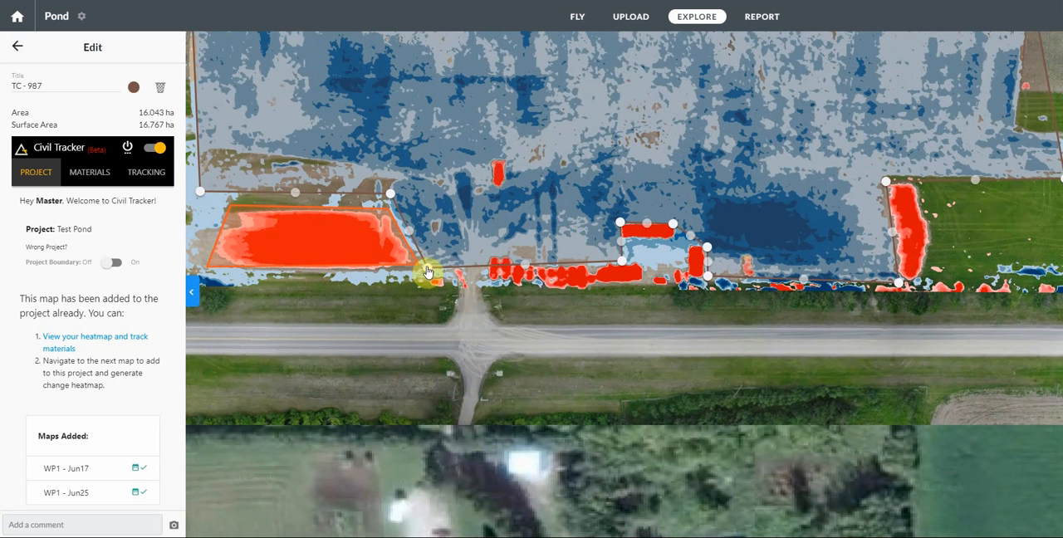
pyautogui.moveTo(426, 272); pyautogui.dragTo(415, 255)
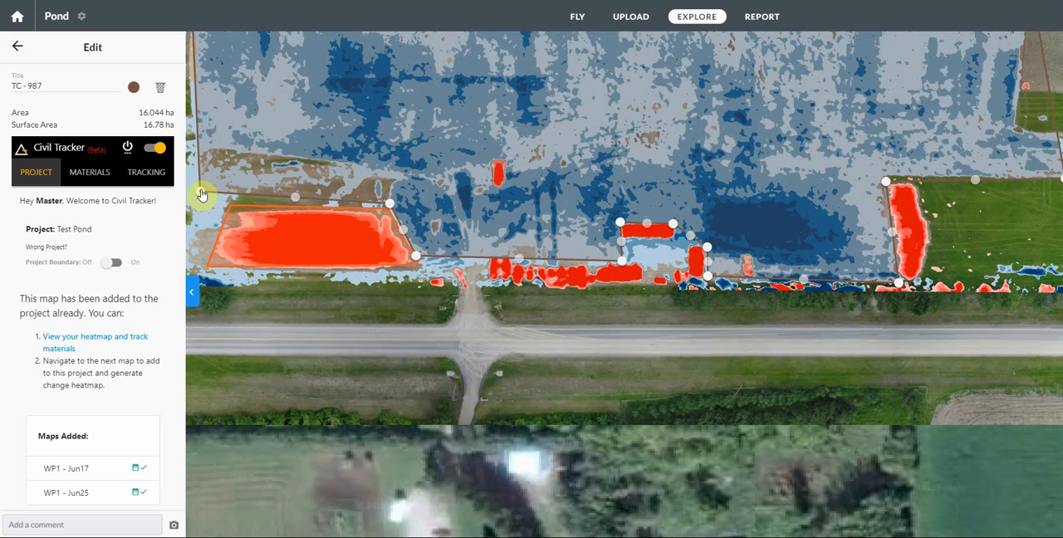
pyautogui.moveTo(201, 194); pyautogui.dragTo(200, 202)
# Step: Align the cut polygon's lower west edge with the blue area's boundary down to the southwest corner, to about 16.06 ha
pyautogui.moveTo(275, 129); pyautogui.dragTo(409, 323)
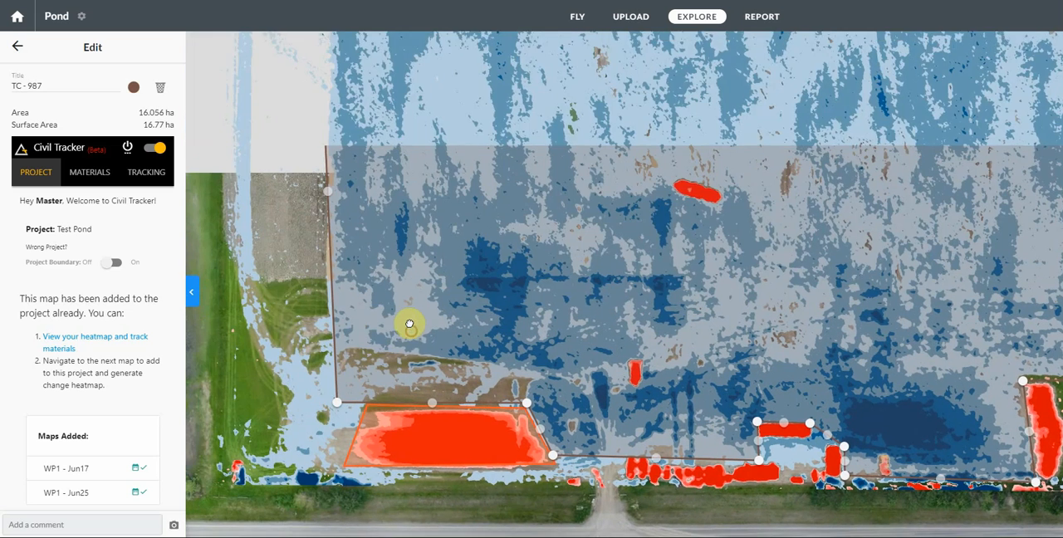
pyautogui.moveTo(413, 177); pyautogui.dragTo(439, 350)
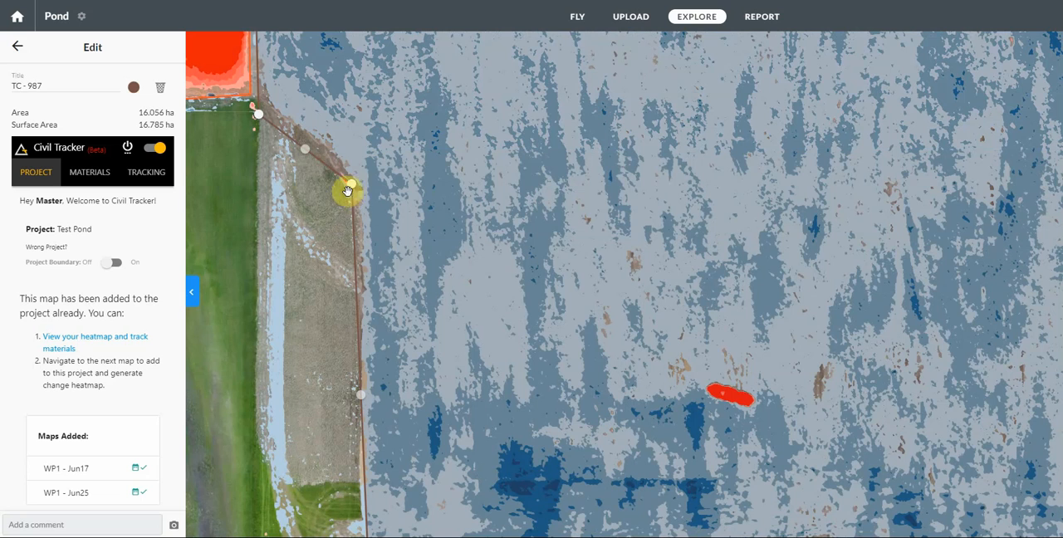
pyautogui.moveTo(353, 189); pyautogui.dragTo(357, 186)
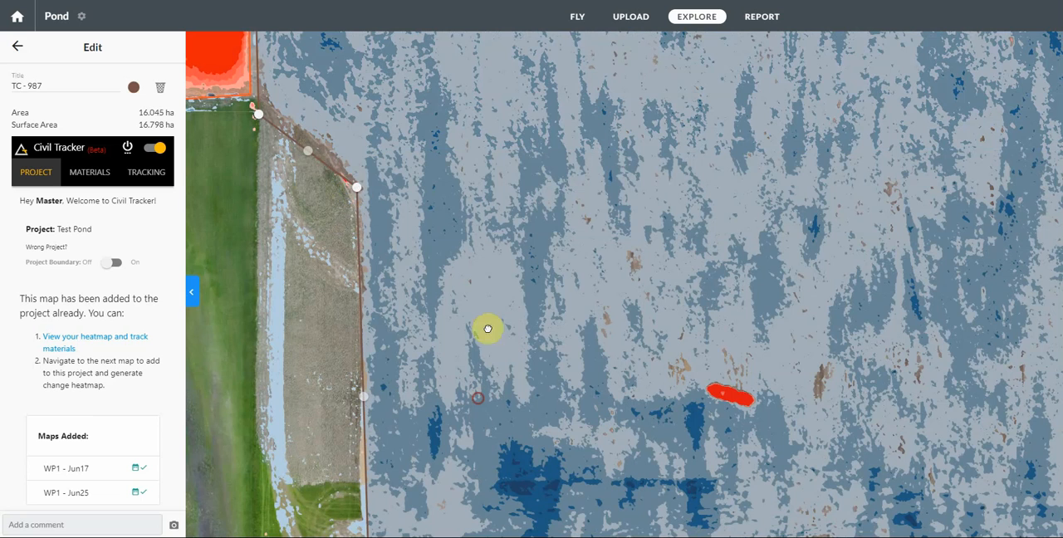
pyautogui.moveTo(488, 329); pyautogui.dragTo(491, 195)
pyautogui.moveTo(374, 439); pyautogui.dragTo(363, 433)
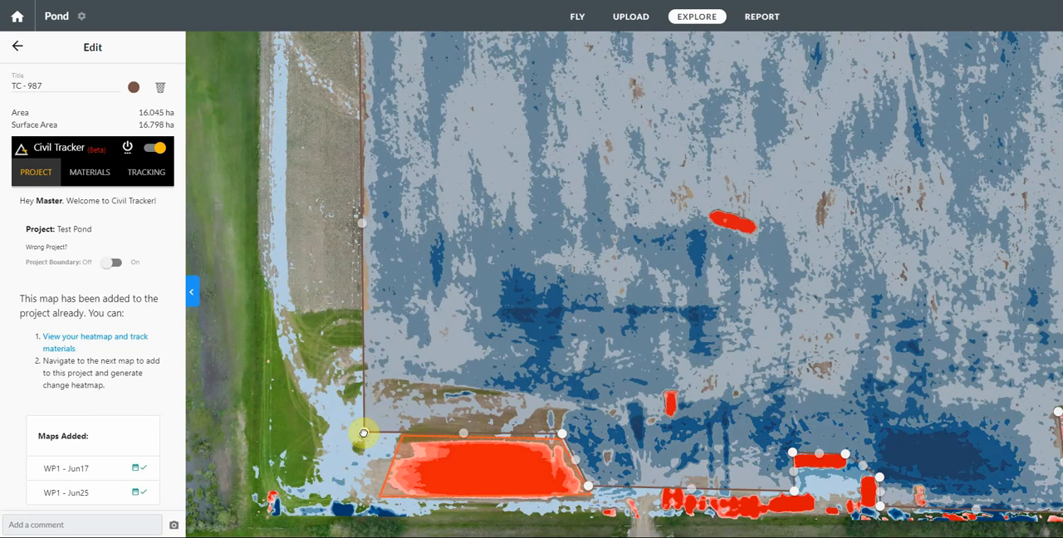
# Step: Fit the cut polygon's west edge to the southernmost western pile and into the notch between it and the next pile north
pyautogui.moveTo(440, 229); pyautogui.dragTo(491, 382)
pyautogui.moveTo(525, 299); pyautogui.dragTo(556, 494)
pyautogui.moveTo(349, 347); pyautogui.dragTo(344, 334)
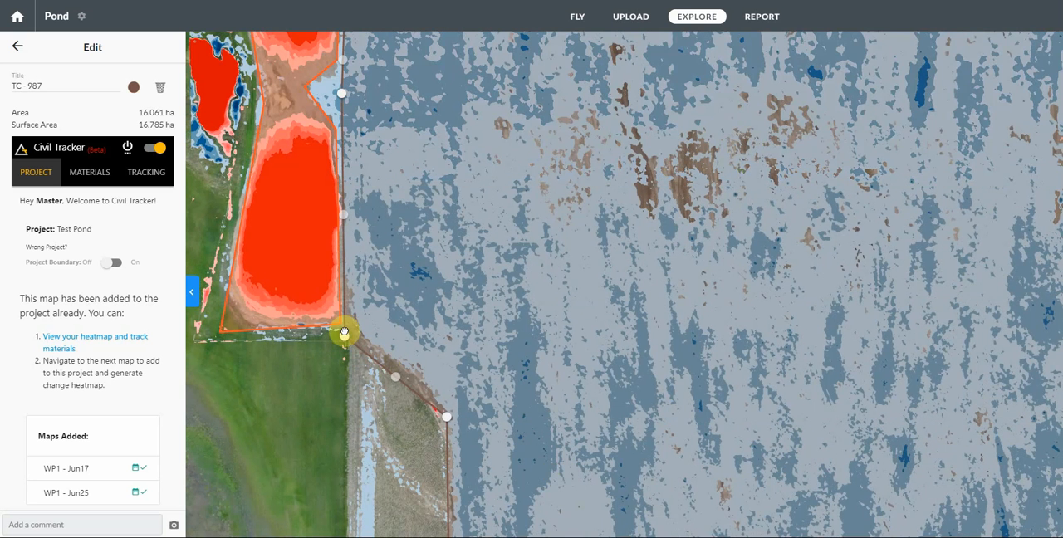
pyautogui.moveTo(425, 212); pyautogui.dragTo(439, 298)
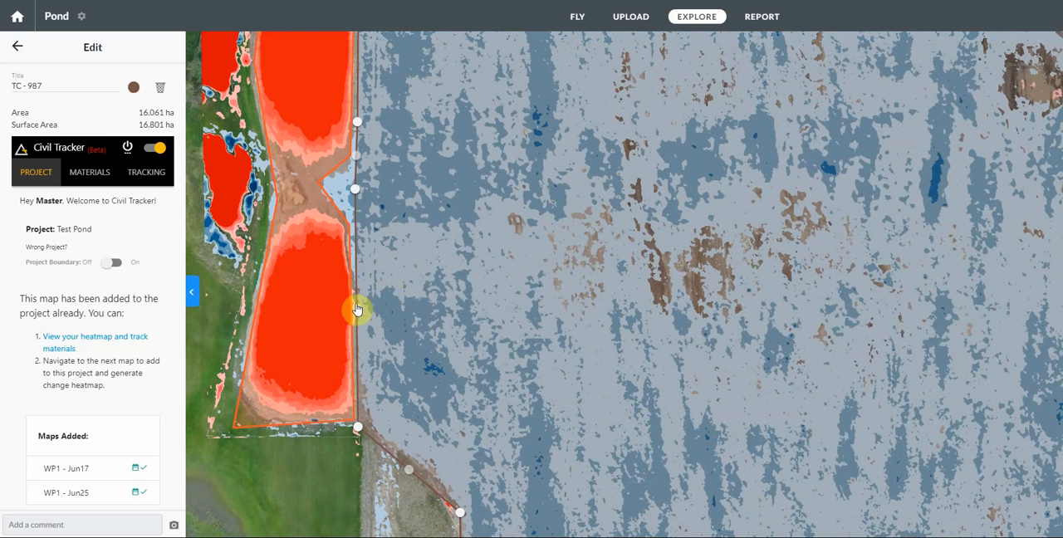
pyautogui.moveTo(357, 309); pyautogui.dragTo(349, 230)
pyautogui.moveTo(356, 169); pyautogui.dragTo(332, 182)
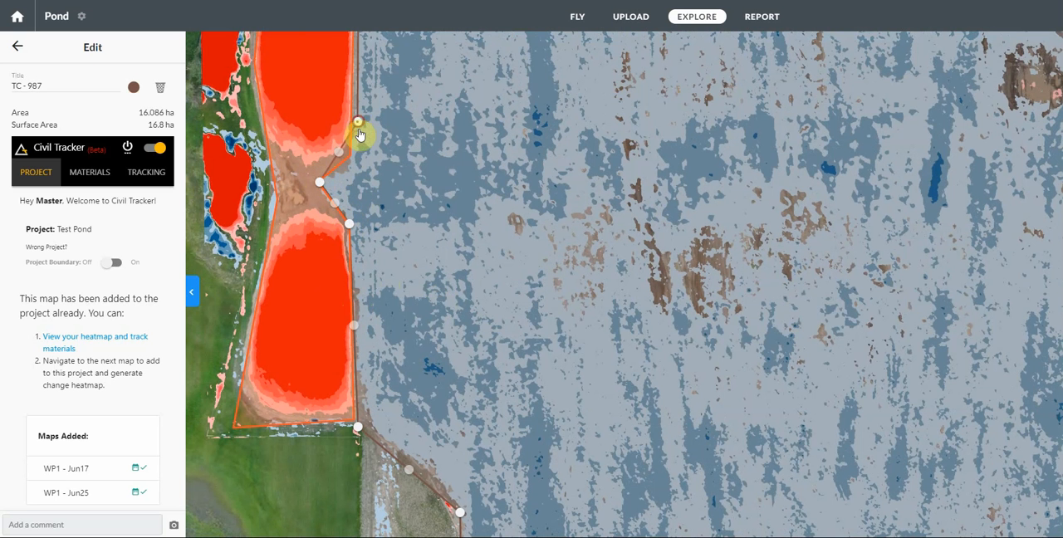
pyautogui.moveTo(358, 127); pyautogui.dragTo(352, 156)
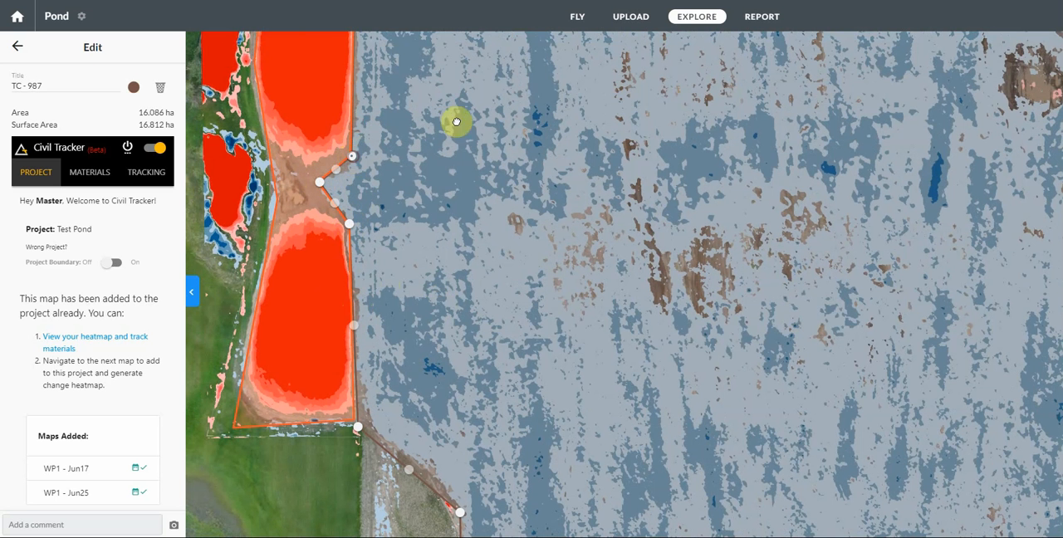
# Step: Fit the cut polygon's upper west edge to the northernmost western pile and the blue area's corner beside the green field, to about 16.10 ha
pyautogui.moveTo(469, 119); pyautogui.dragTo(476, 406)
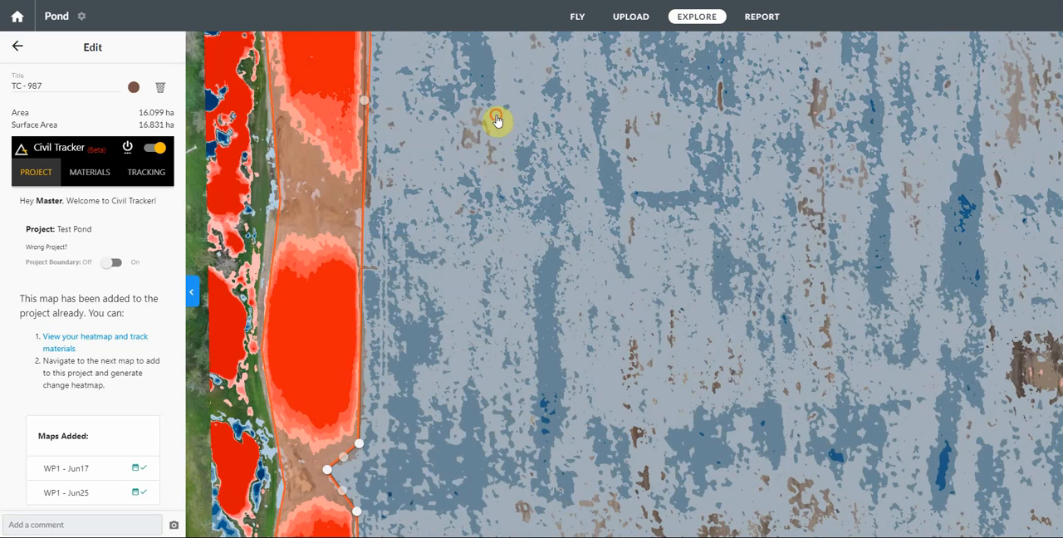
pyautogui.moveTo(496, 120); pyautogui.dragTo(498, 391)
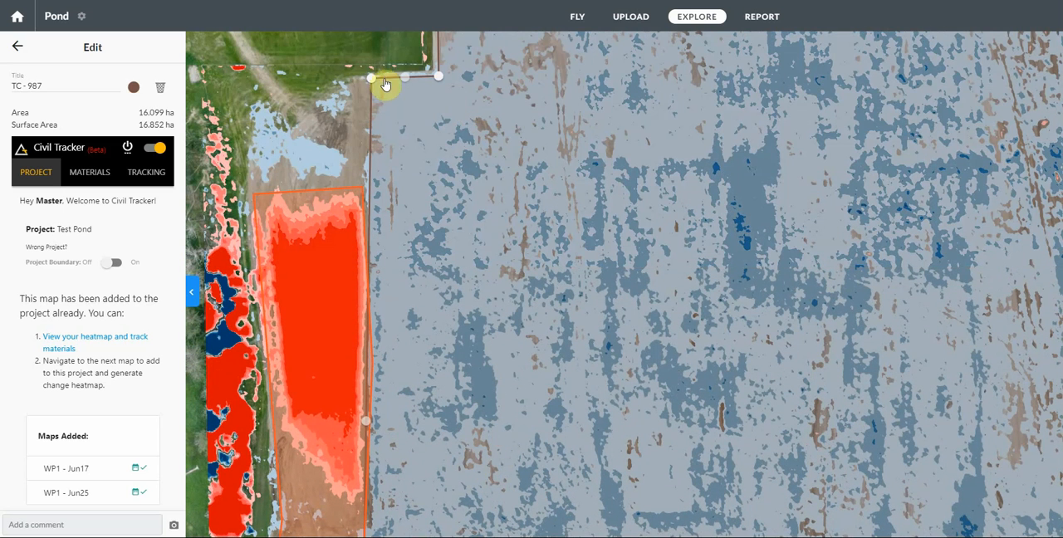
pyautogui.moveTo(371, 81); pyautogui.dragTo(367, 78)
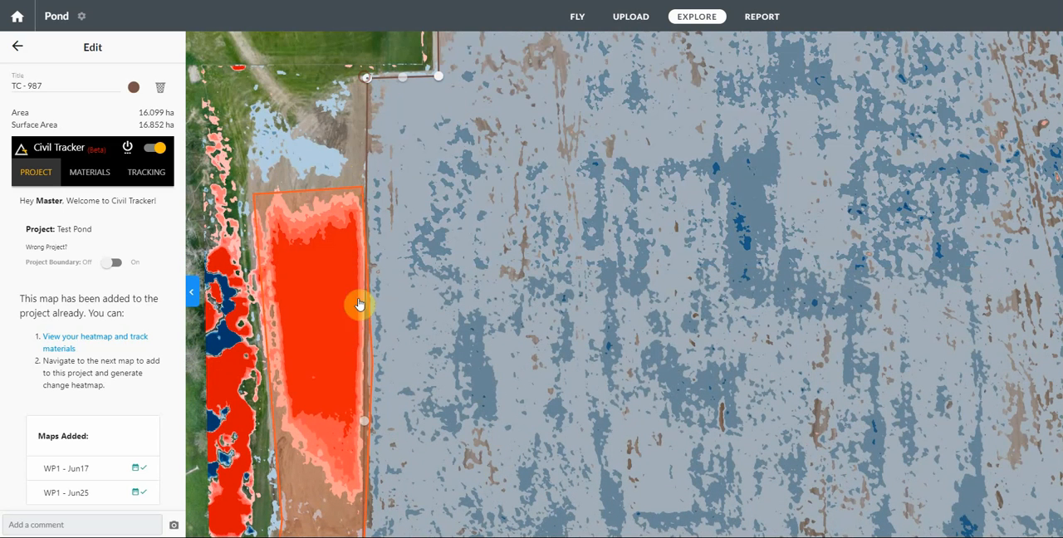
pyautogui.moveTo(363, 424); pyautogui.dragTo(372, 421)
pyautogui.moveTo(470, 200); pyautogui.dragTo(477, 334)
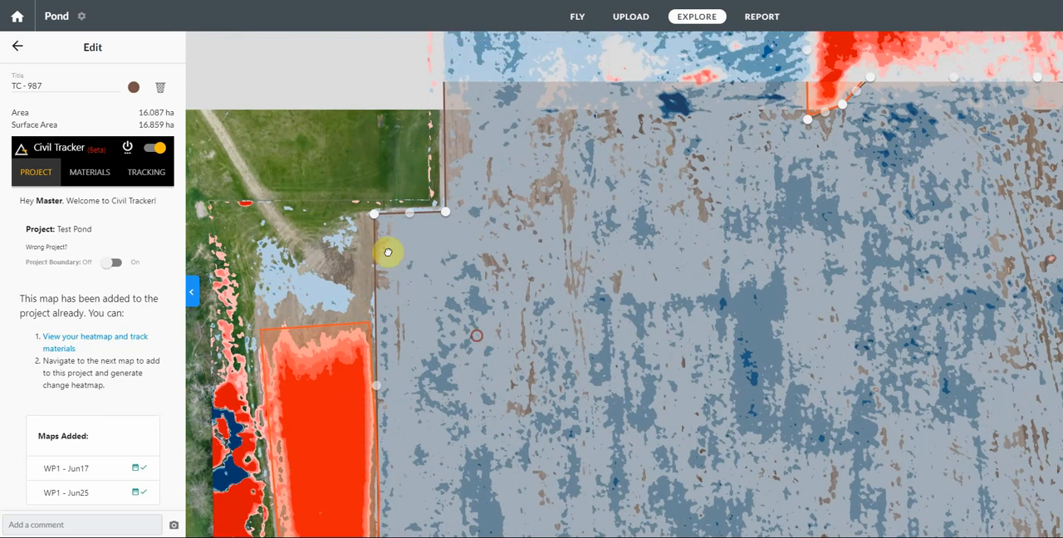
pyautogui.moveTo(440, 208); pyautogui.dragTo(438, 203)
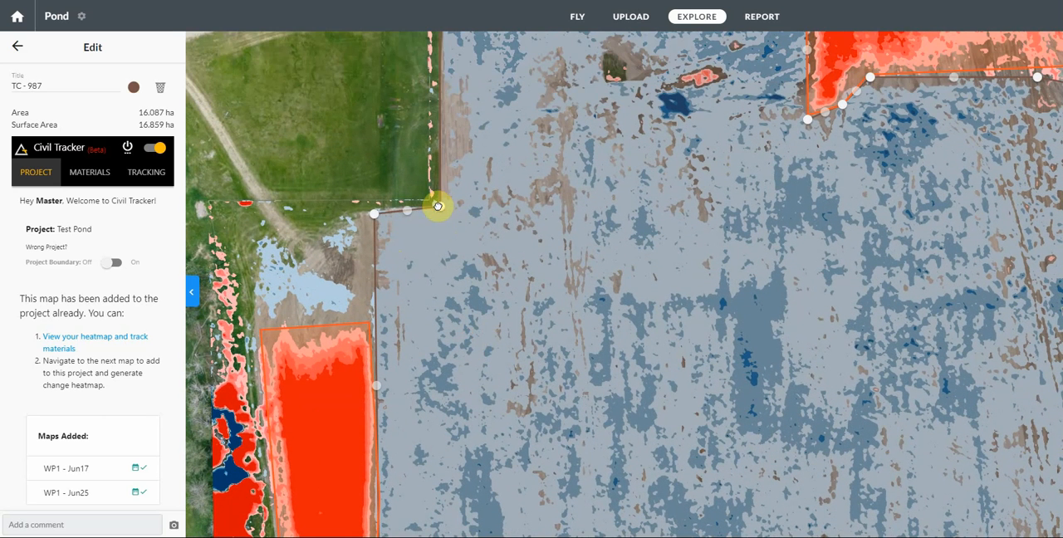
pyautogui.moveTo(375, 216); pyautogui.dragTo(374, 207)
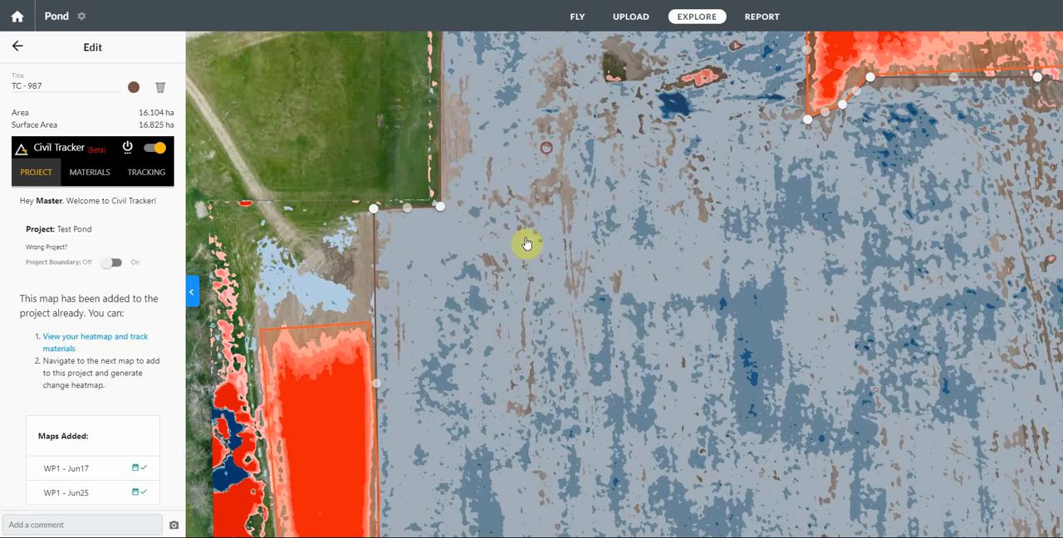
# Step: Close the cut polygon's editing and save the polygon to the project's tracked polygons
pyautogui.moveTo(527, 242); pyautogui.dragTo(534, 454)
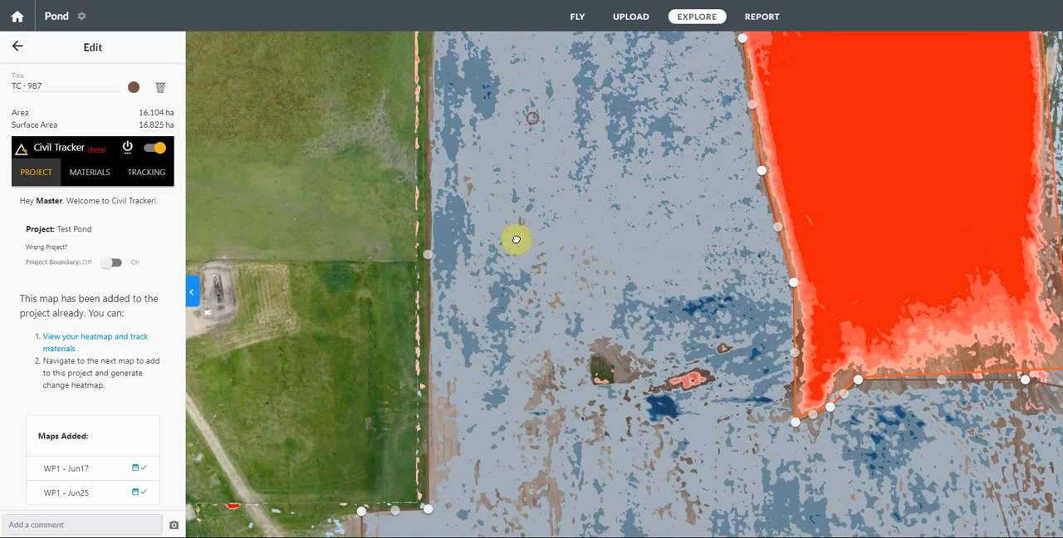
pyautogui.moveTo(516, 239); pyautogui.dragTo(510, 415)
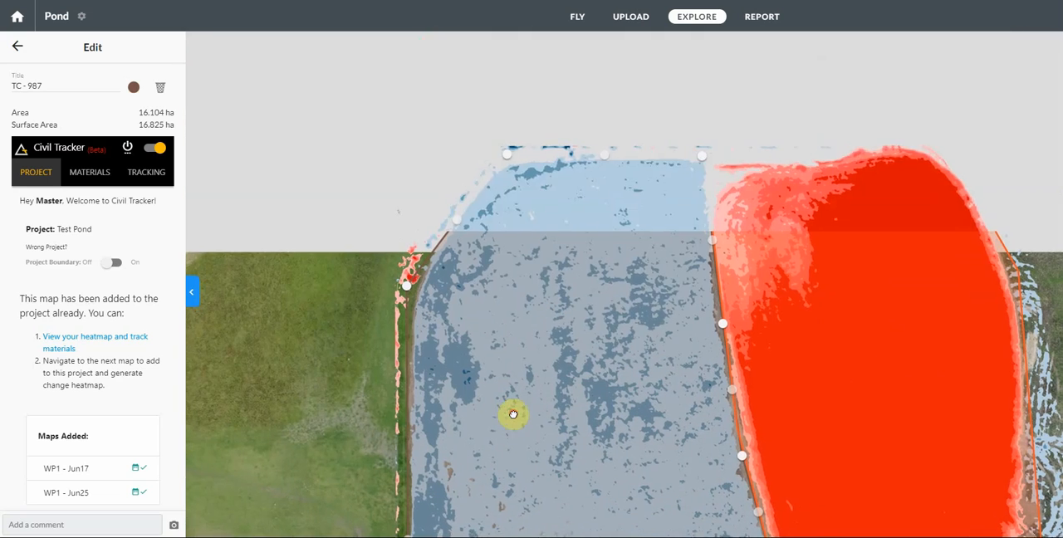
pyautogui.moveTo(625, 260); pyautogui.dragTo(487, 138)
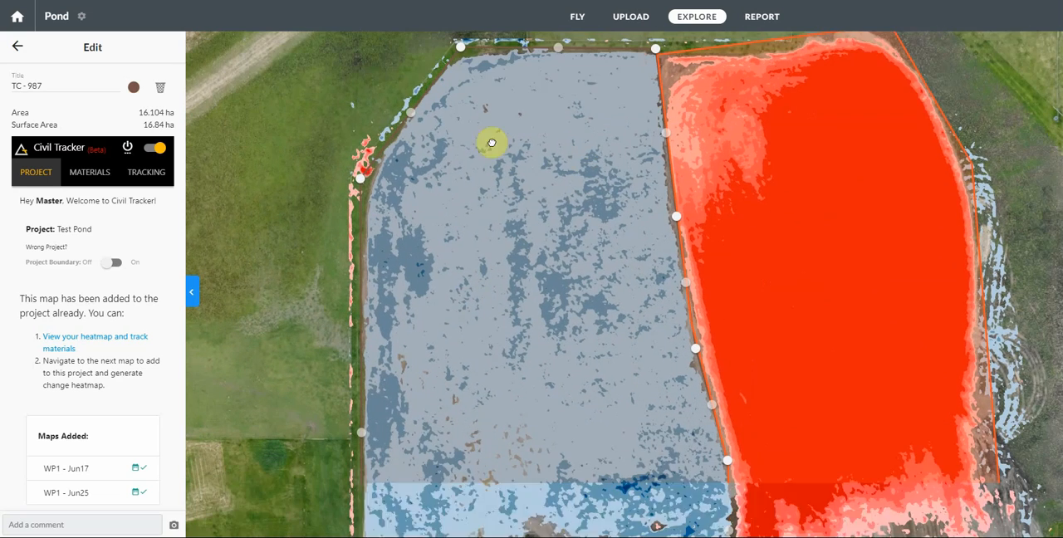
pyautogui.click(19, 47)
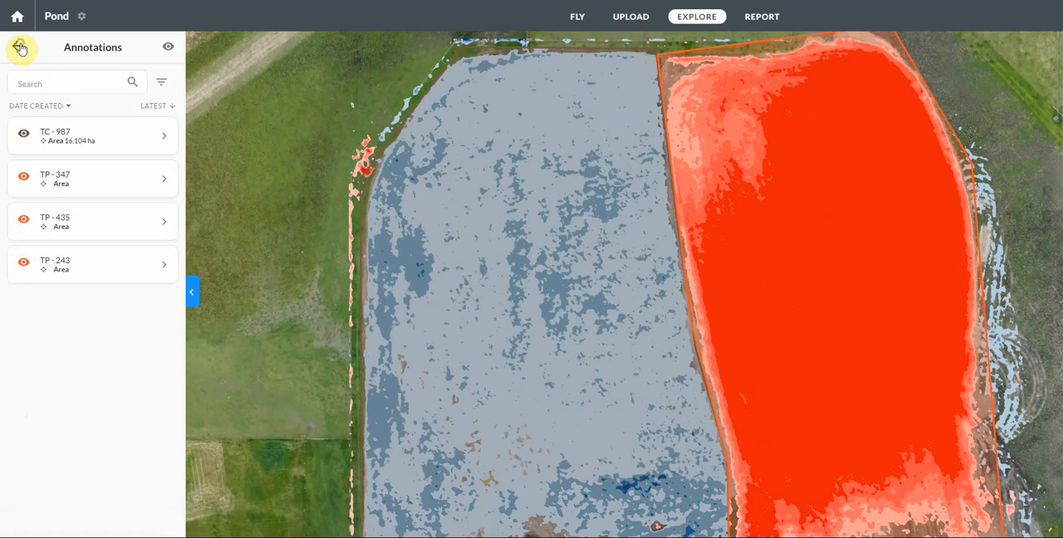
pyautogui.click(19, 47)
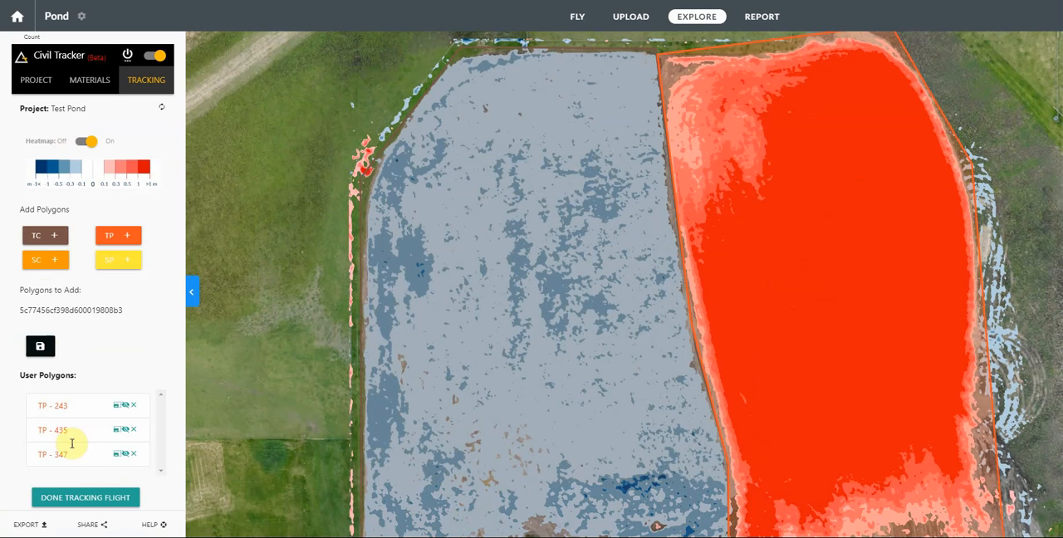
pyautogui.click(40, 346)
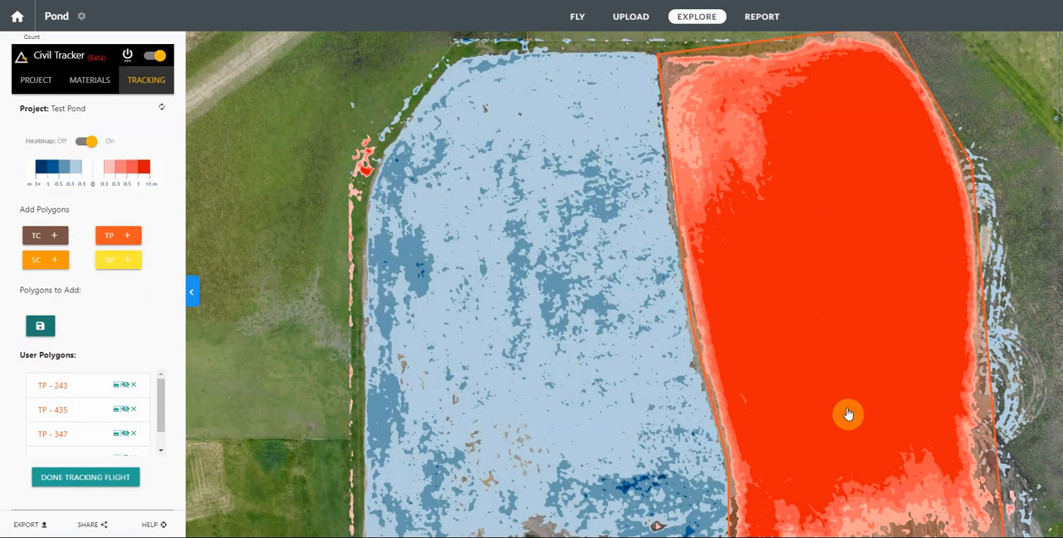
# Step: Show the saved cut polygon TC - 987 on the map next to the curved eastern strip
pyautogui.moveTo(909, 230); pyautogui.dragTo(496, 33)
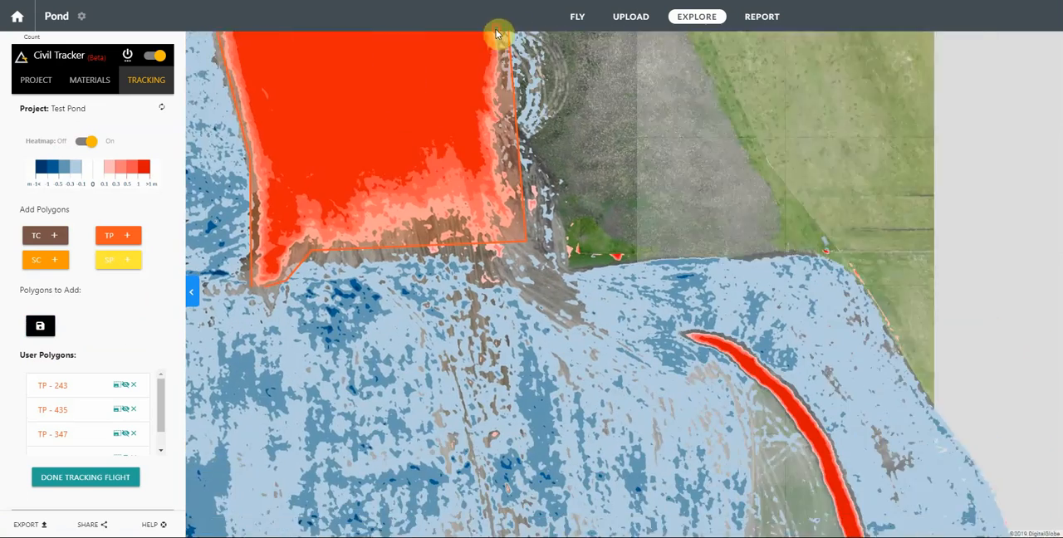
pyautogui.moveTo(786, 373); pyautogui.dragTo(543, 90)
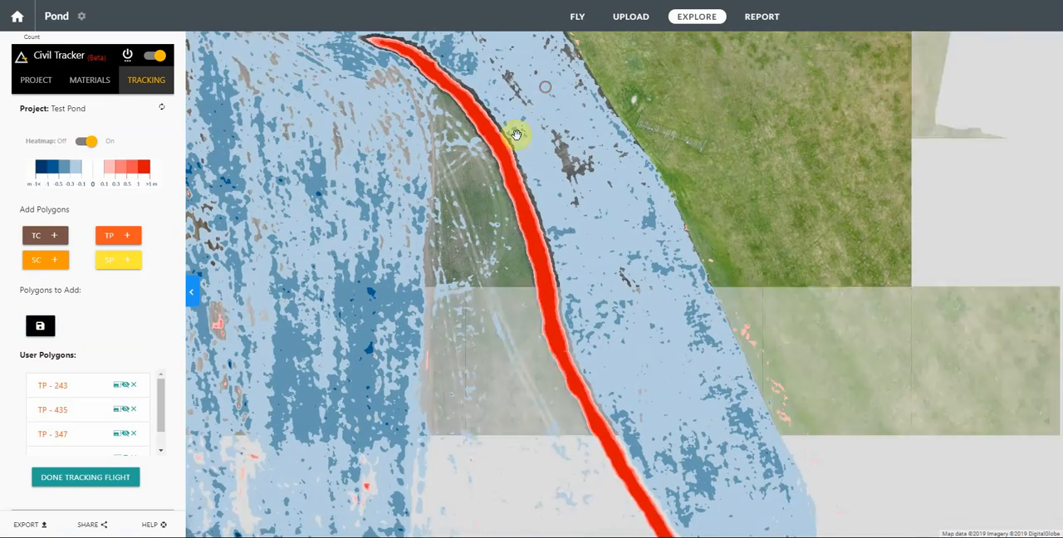
pyautogui.scroll(-1, 133, 449)
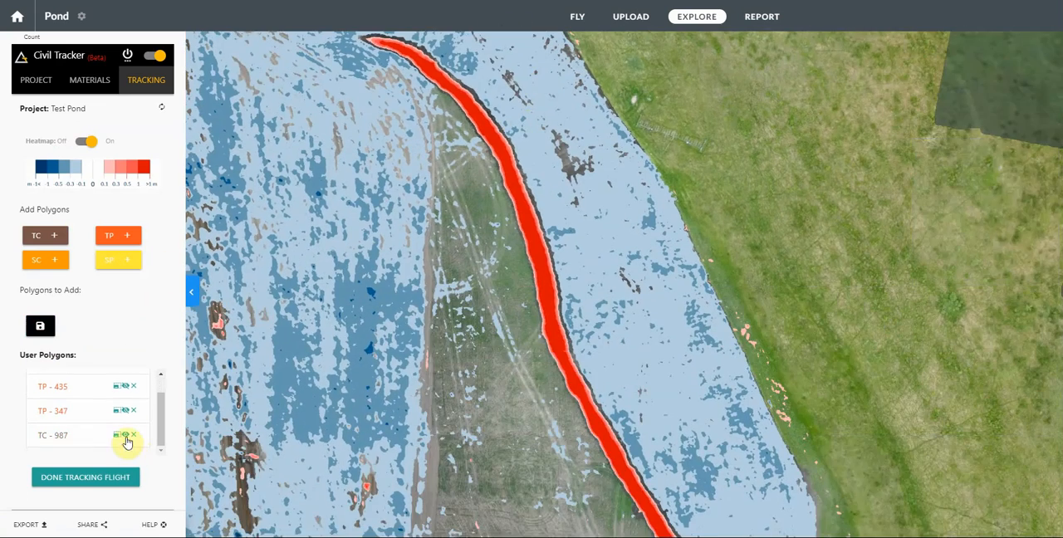
pyautogui.click(125, 435)
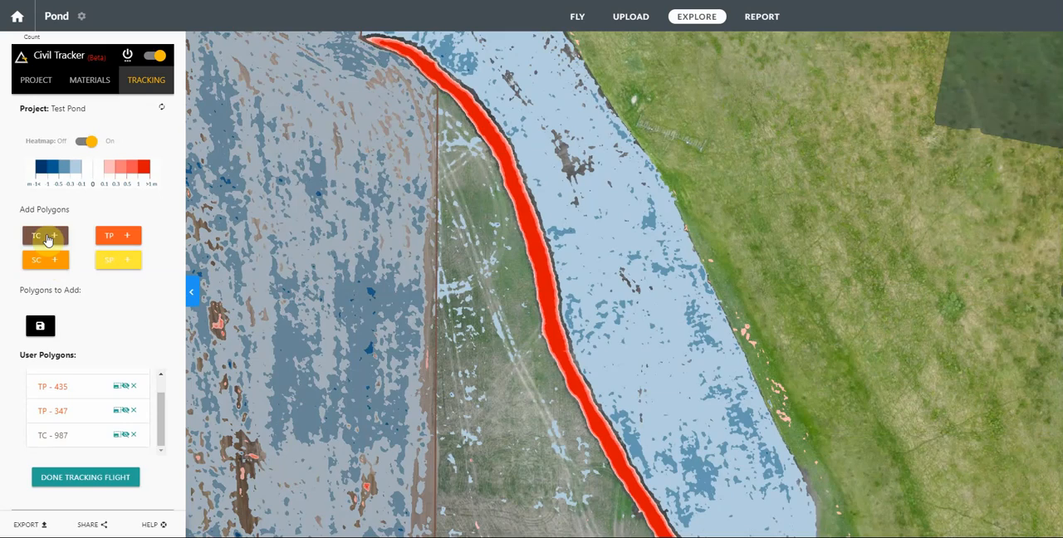
# Step: Add a new topsoil cut (TC) polygon over the whole map and open it for editing
pyautogui.click(48, 239)
pyautogui.scroll(-1, 661, 117)
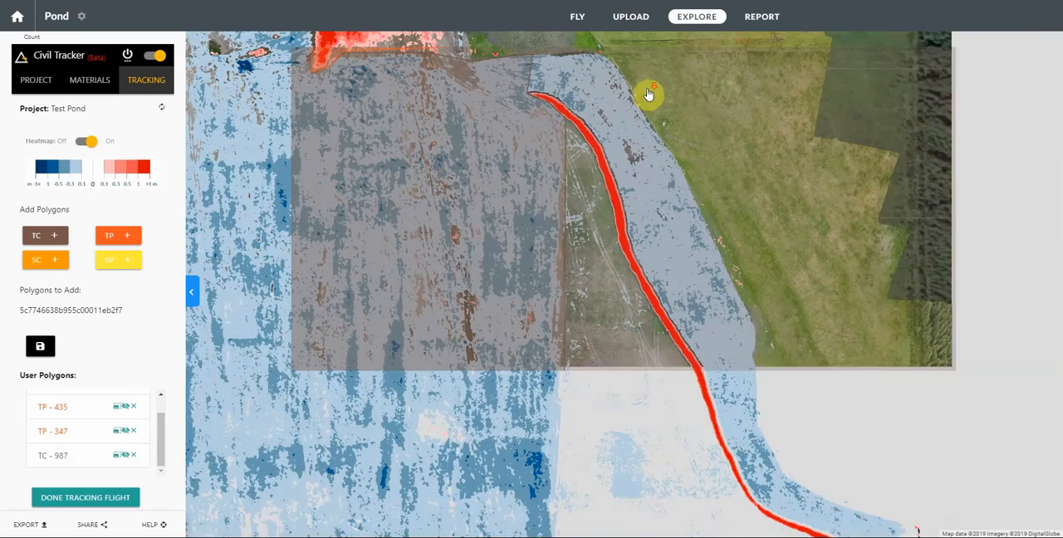
pyautogui.scroll(-5, 543, 280)
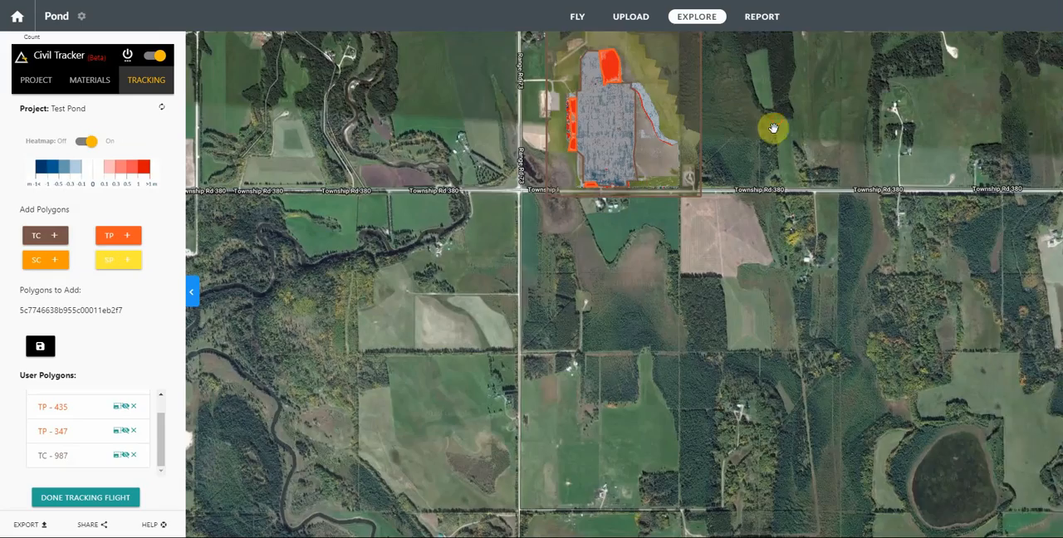
pyautogui.moveTo(772, 123); pyautogui.dragTo(696, 344)
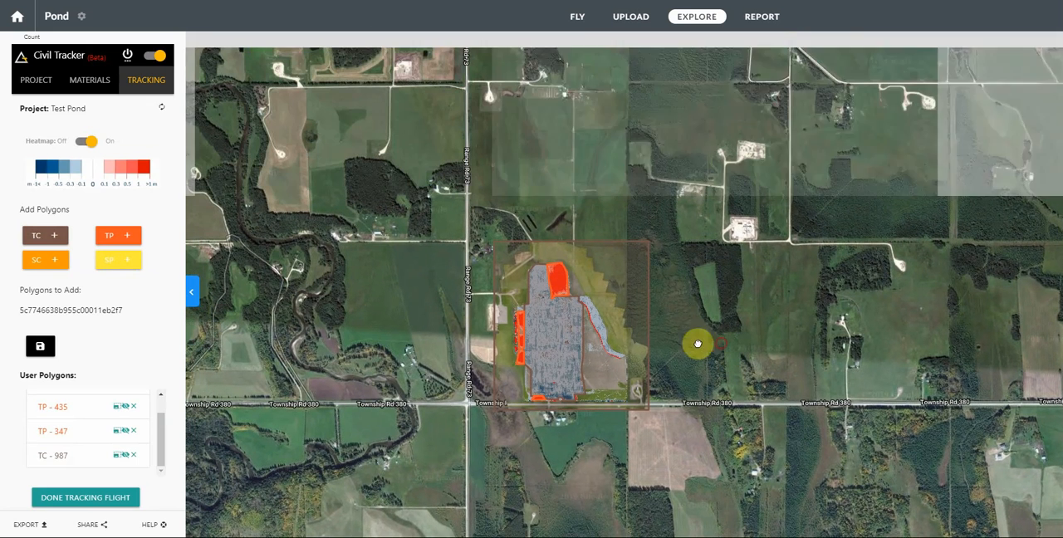
pyautogui.click(614, 396)
# Step: Pull the new cut polygon's corners and west edge in around the curved blue strip east of the main cut, to about 11.44 ha
pyautogui.moveTo(648, 411); pyautogui.dragTo(631, 357)
pyautogui.moveTo(496, 414); pyautogui.dragTo(630, 362)
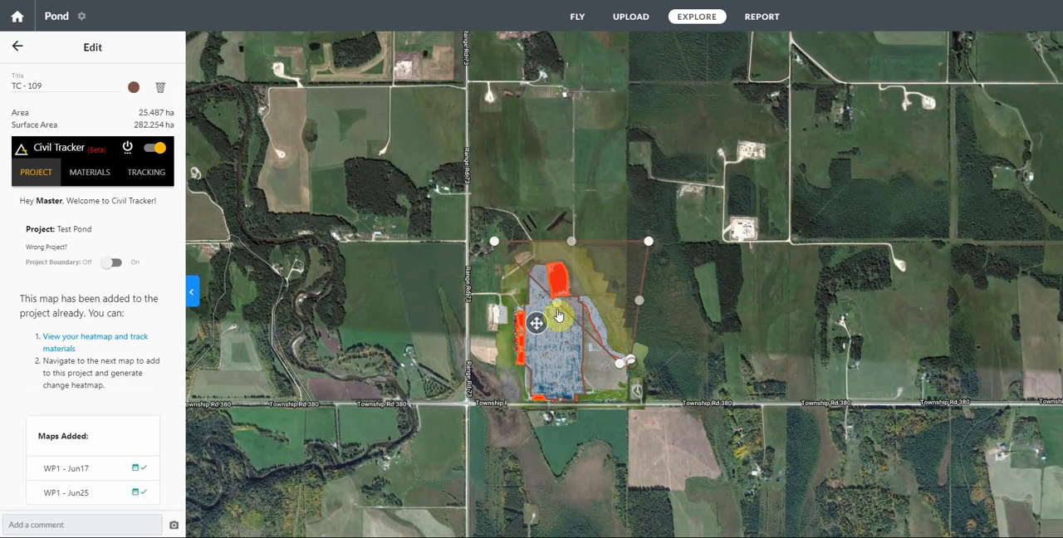
pyautogui.moveTo(557, 308); pyautogui.dragTo(576, 291)
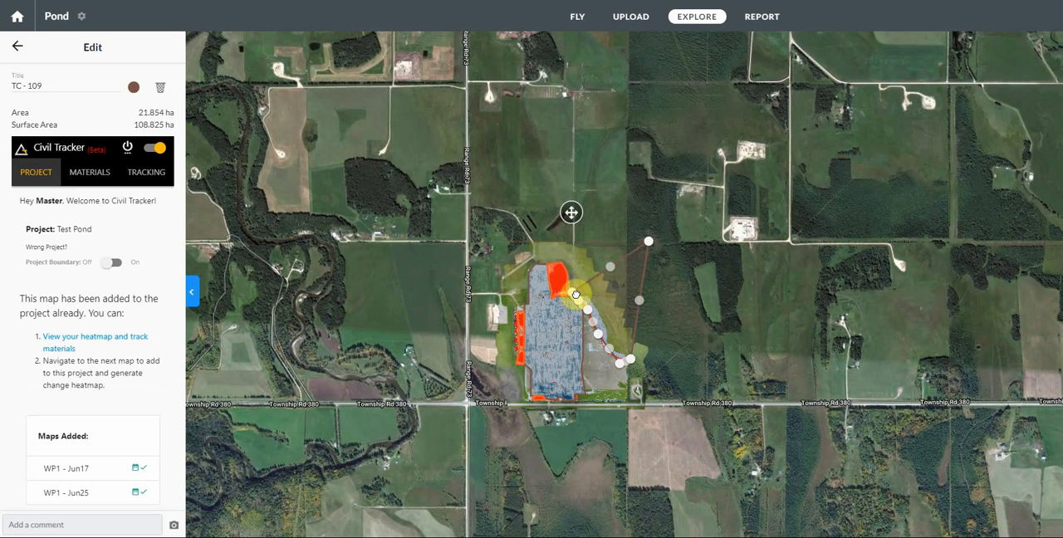
pyautogui.moveTo(651, 249); pyautogui.dragTo(589, 298)
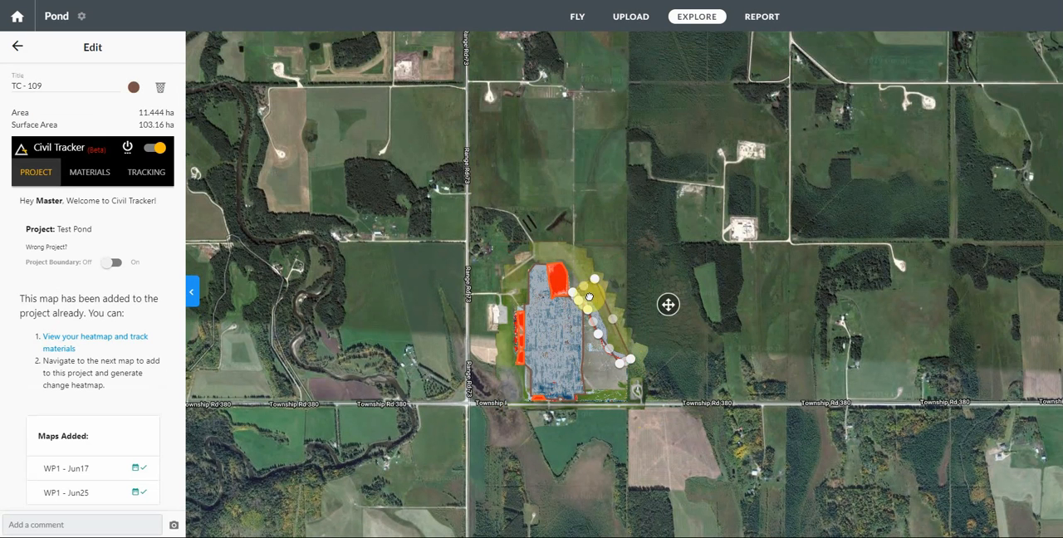
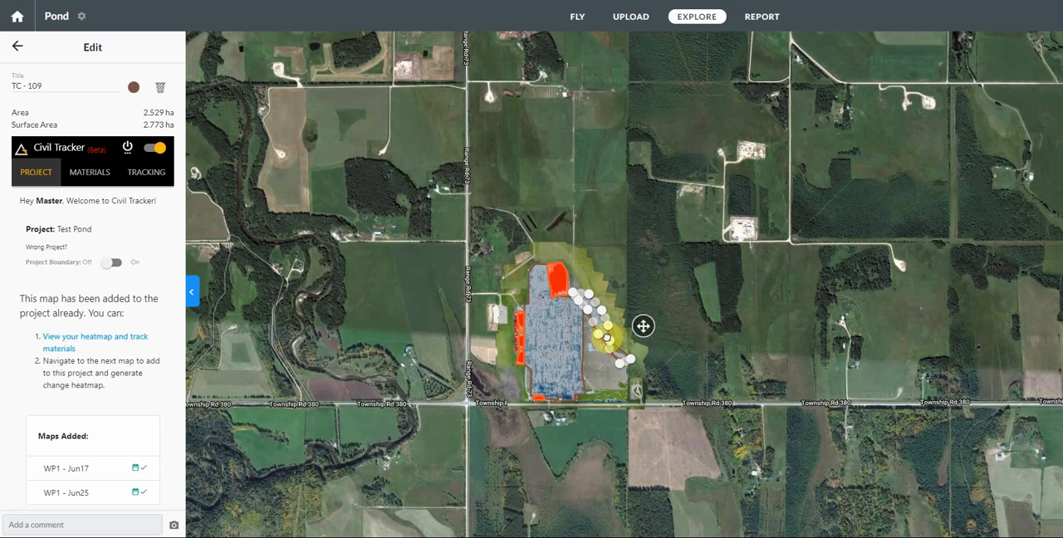
# Step: Pull the TC - 109 polygon's southern corners in around the blue strip's southeastern tip, to about 1.84 ha
pyautogui.moveTo(608, 338); pyautogui.dragTo(620, 356)
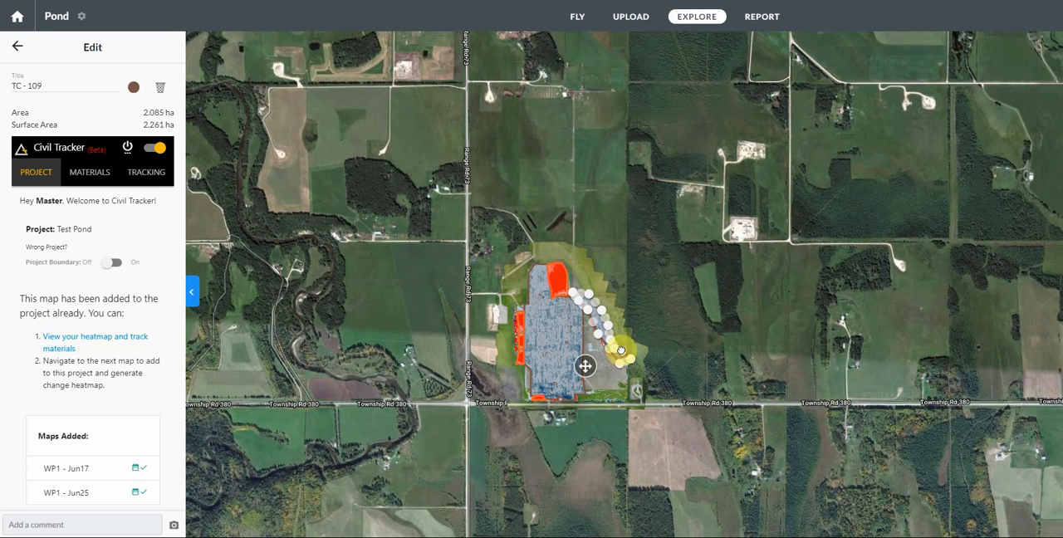
pyautogui.scroll(2, 621, 344)
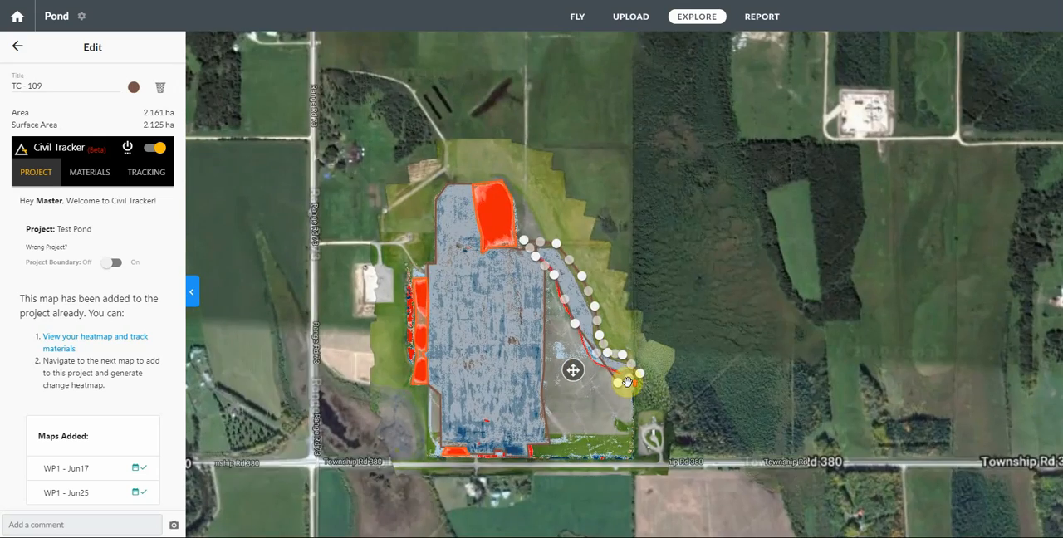
pyautogui.scroll(2, 623, 379)
pyautogui.scroll(1, 631, 372)
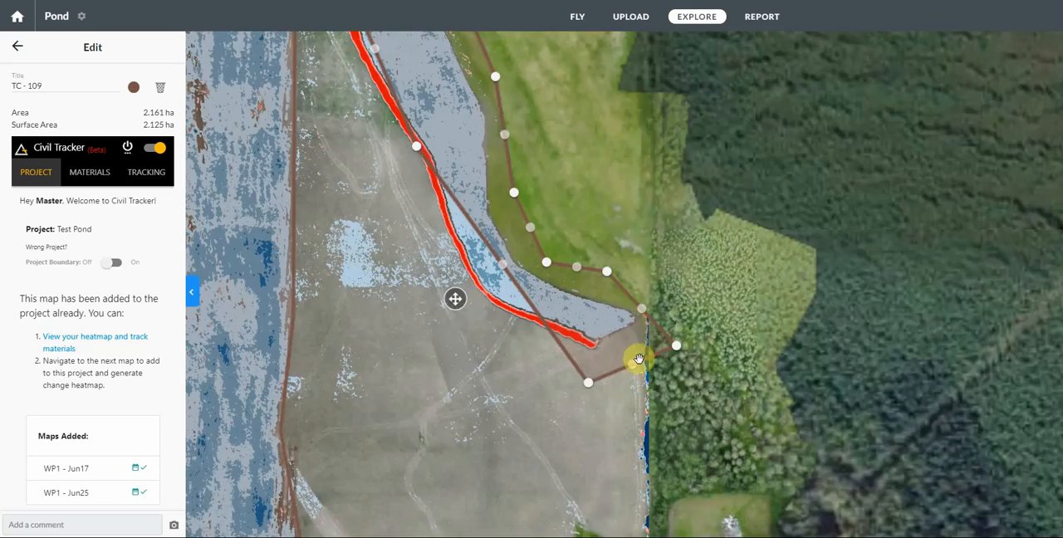
pyautogui.scroll(2, 637, 361)
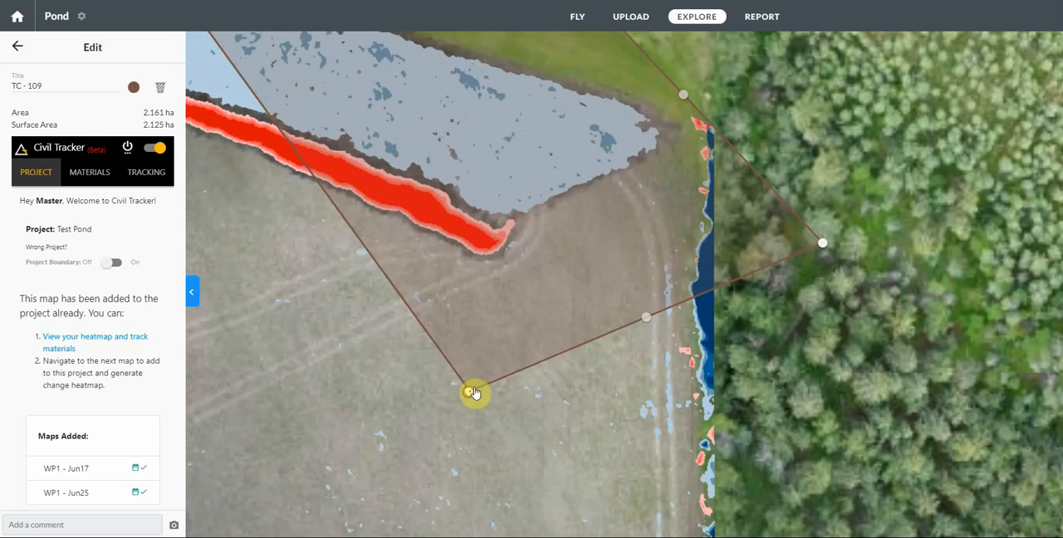
pyautogui.moveTo(474, 393); pyautogui.dragTo(523, 218)
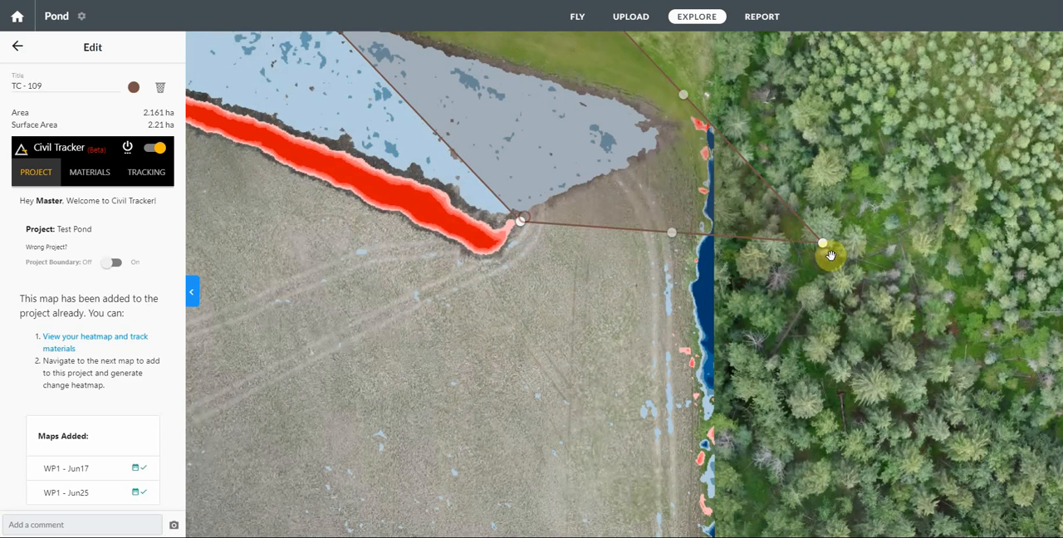
pyautogui.moveTo(821, 247); pyautogui.dragTo(684, 137)
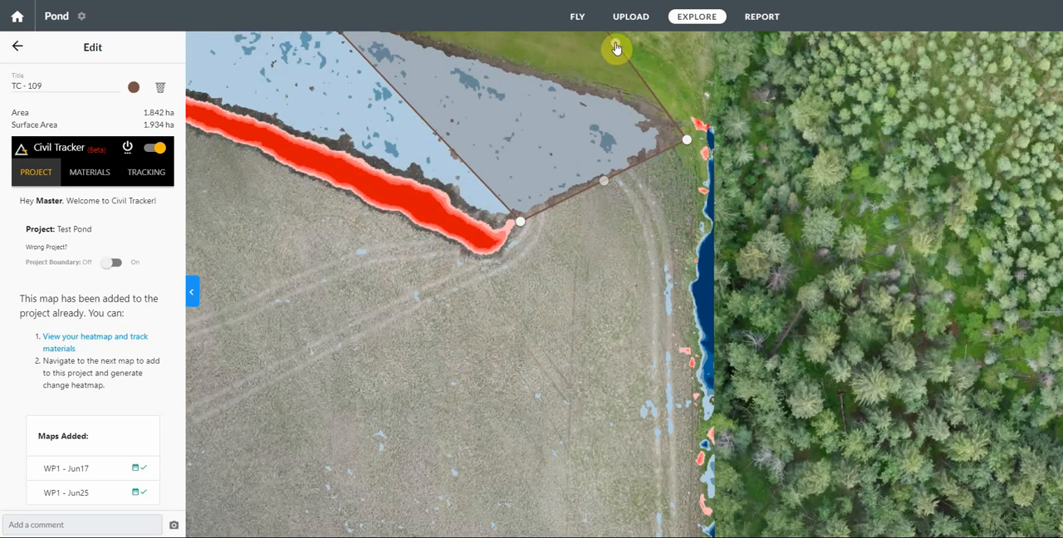
# Step: Fit the cut polygon's northern edge near the southeastern tip and pull its southwestern edge out to the red band, to about 1.92 ha
pyautogui.moveTo(517, 78); pyautogui.dragTo(665, 280)
pyautogui.moveTo(696, 150); pyautogui.dragTo(575, 237)
pyautogui.moveTo(516, 178); pyautogui.dragTo(498, 210)
pyautogui.moveTo(306, 43); pyautogui.dragTo(410, 318)
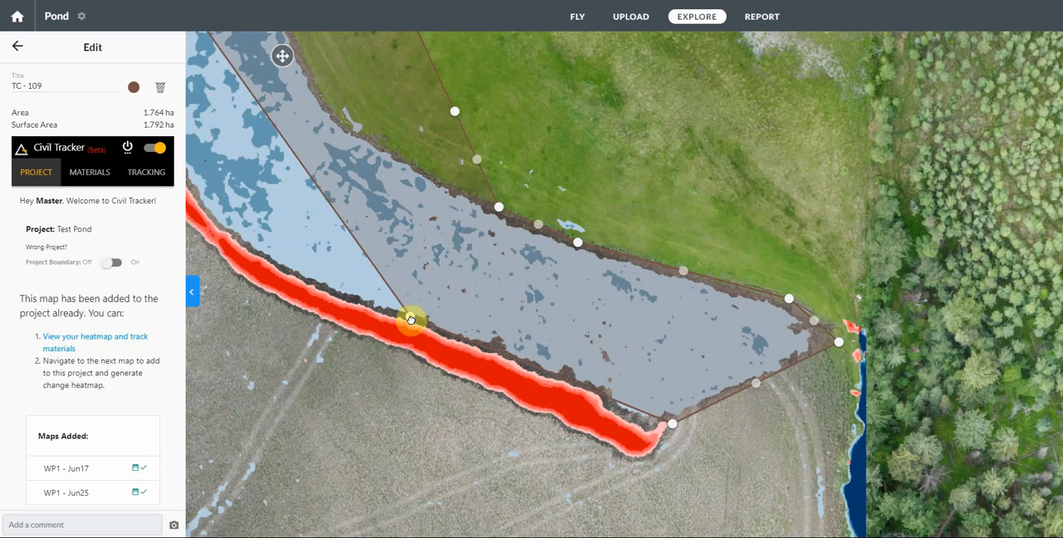
# Step: Bend the cut polygon's west and east edges along the strip's southern curve, to about 1.96 ha
pyautogui.moveTo(330, 273); pyautogui.dragTo(407, 361)
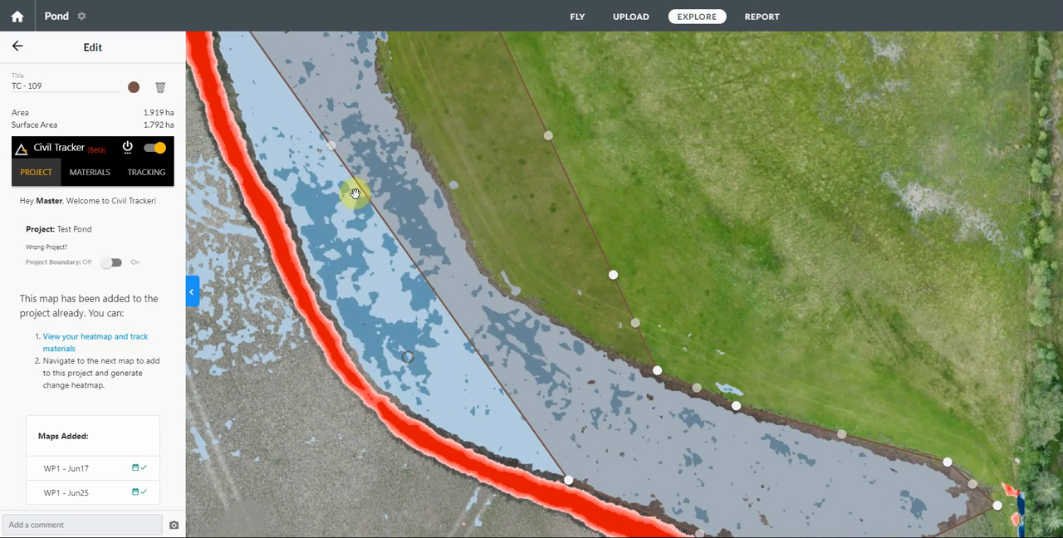
pyautogui.moveTo(333, 158); pyautogui.dragTo(433, 431)
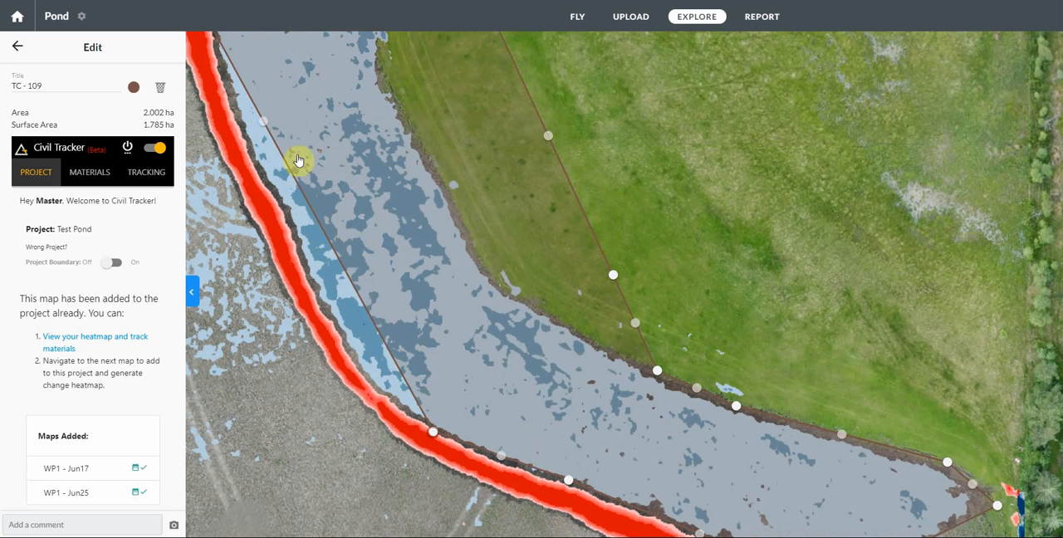
pyautogui.moveTo(263, 127); pyautogui.dragTo(360, 373)
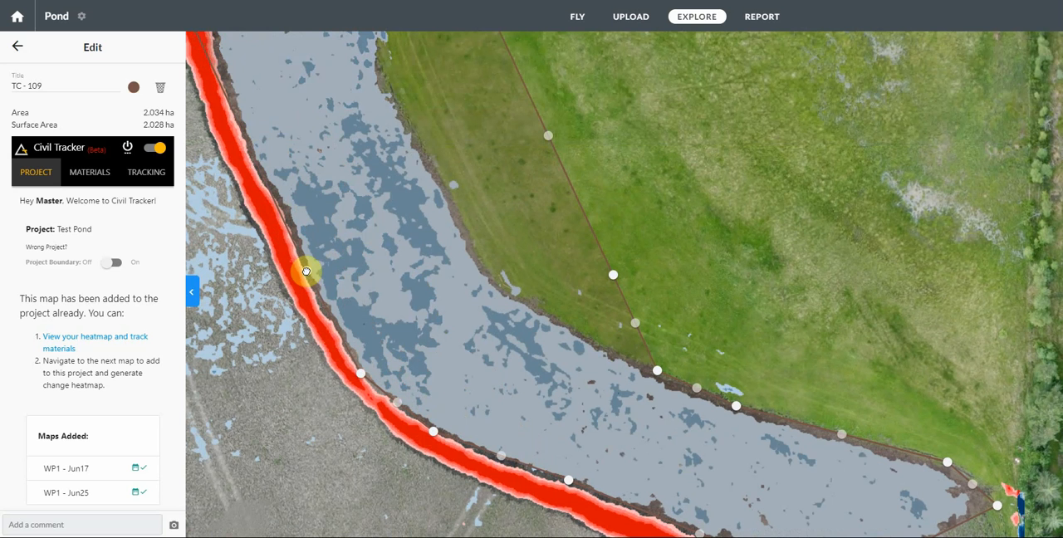
pyautogui.moveTo(613, 281); pyautogui.dragTo(481, 256)
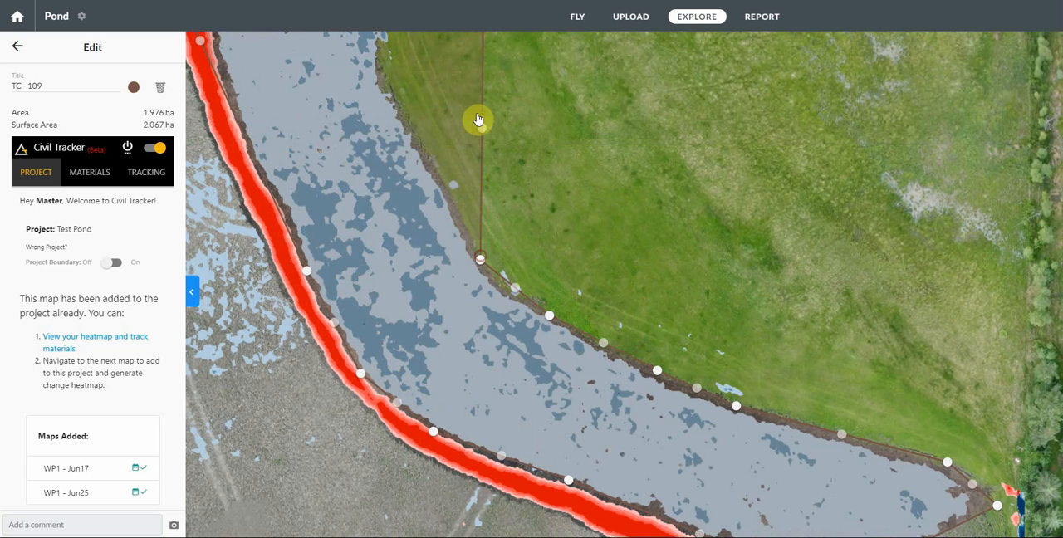
pyautogui.moveTo(479, 123); pyautogui.dragTo(418, 145)
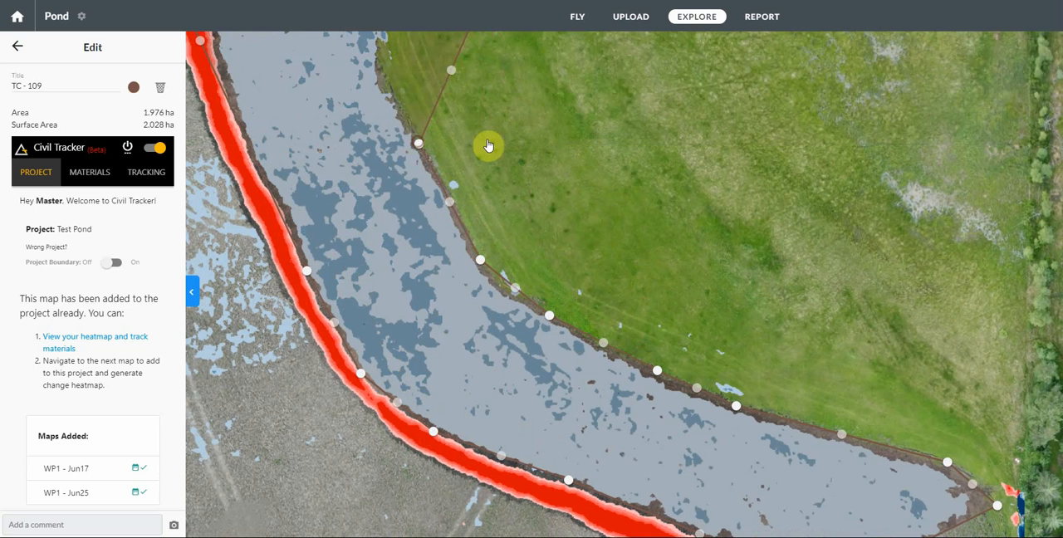
# Step: Place vertices along the red band above the southern curve and pull the facing east vertex in, to about 1.87 ha
pyautogui.moveTo(571, 186); pyautogui.dragTo(731, 374)
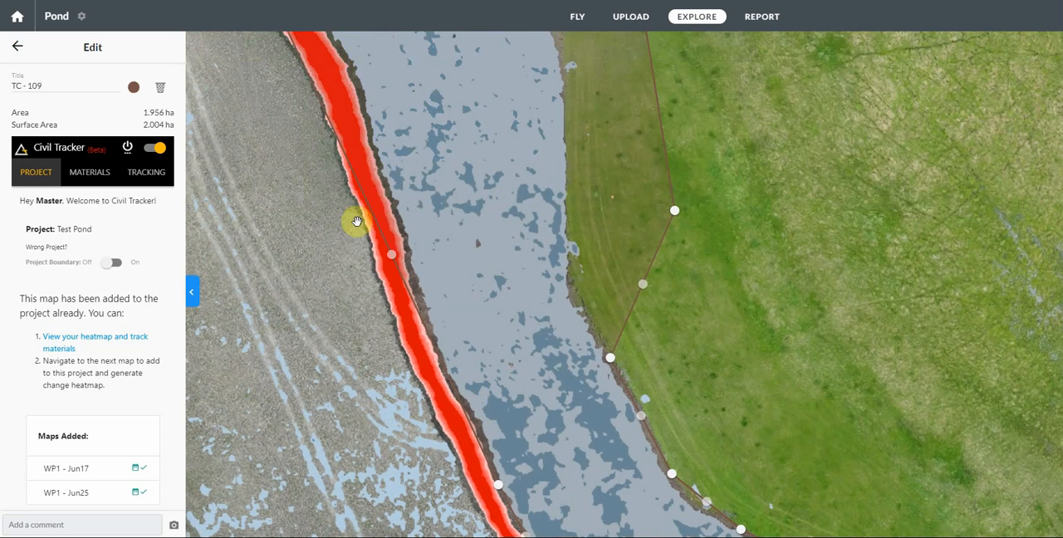
pyautogui.moveTo(392, 256); pyautogui.dragTo(465, 406)
pyautogui.moveTo(371, 214); pyautogui.dragTo(426, 324)
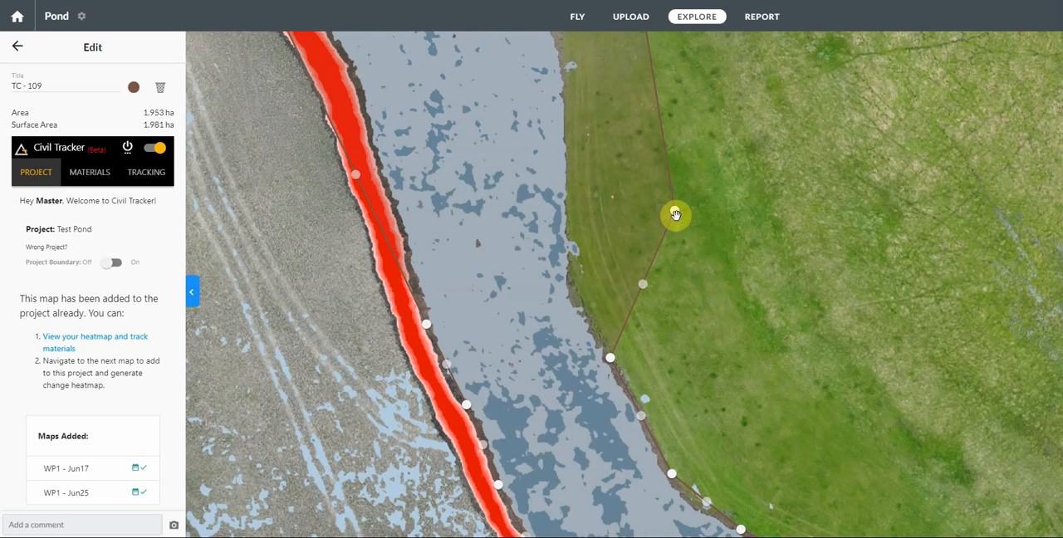
pyautogui.moveTo(676, 215); pyautogui.dragTo(570, 280)
# Step: Fit the cut polygon's east edge to the strip's straight middle section and shift its west vertices inside the red band, to about 1.80 ha
pyautogui.moveTo(627, 111); pyautogui.dragTo(636, 207)
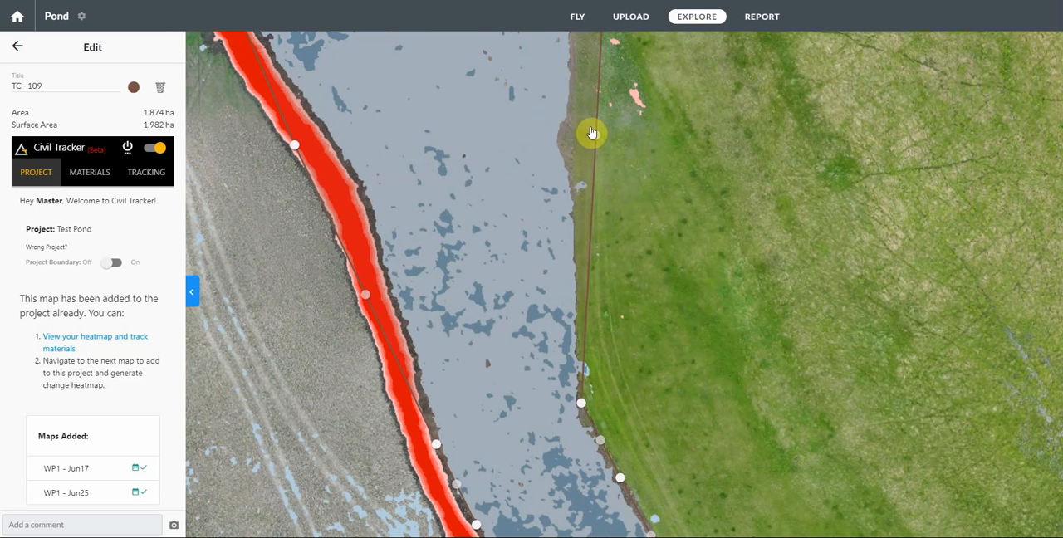
pyautogui.moveTo(596, 136); pyautogui.dragTo(581, 233)
pyautogui.moveTo(366, 294); pyautogui.dragTo(394, 293)
pyautogui.moveTo(295, 144); pyautogui.dragTo(355, 182)
# Step: Extend the cut polygon's west edge outward with vertices along the middle of the red band, to about 1.86 ha
pyautogui.moveTo(386, 58); pyautogui.dragTo(411, 241)
pyautogui.moveTo(387, 159); pyautogui.dragTo(446, 257)
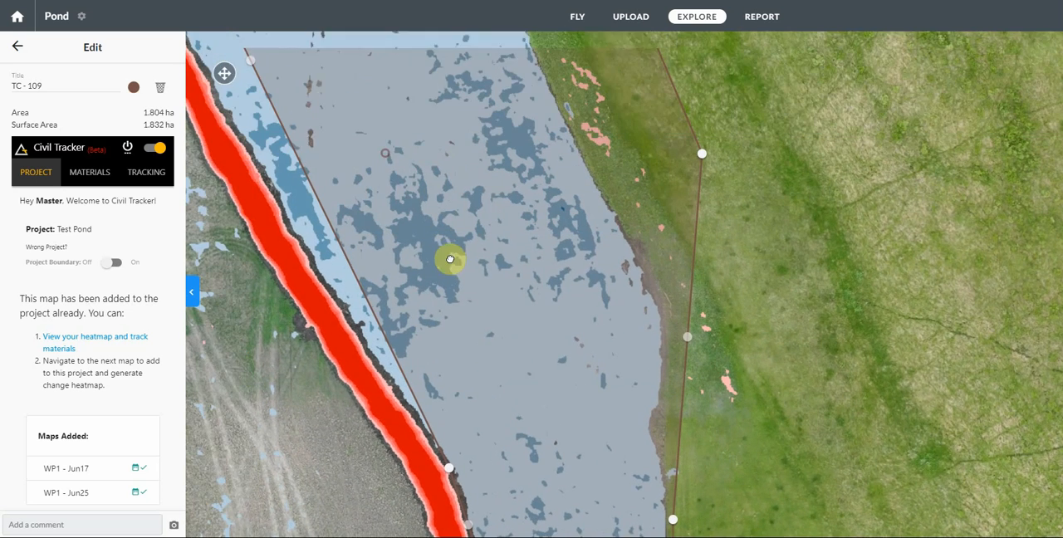
pyautogui.moveTo(252, 68); pyautogui.dragTo(227, 119)
pyautogui.moveTo(353, 320); pyautogui.dragTo(366, 345)
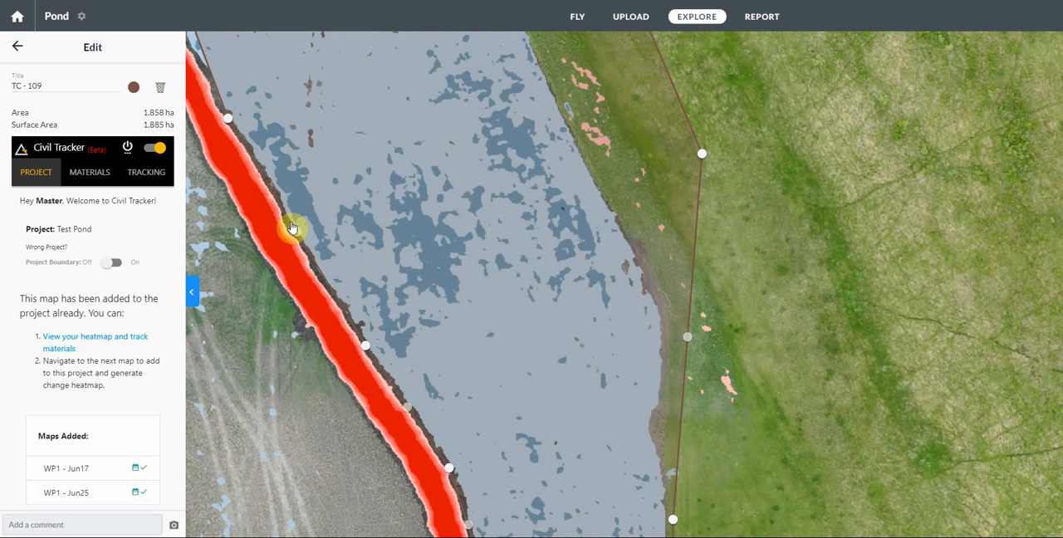
pyautogui.moveTo(295, 233); pyautogui.dragTo(288, 232)
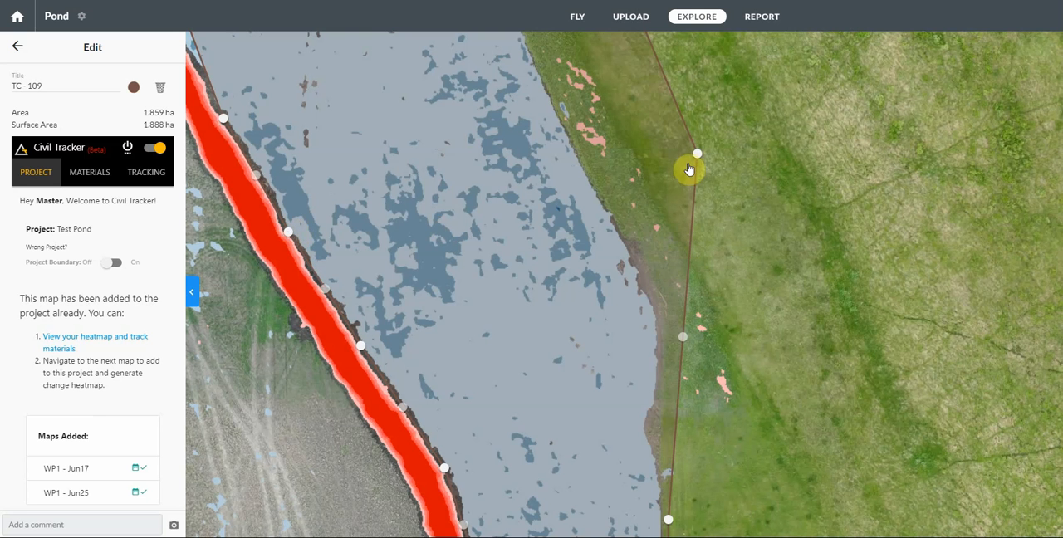
# Step: Pull the cut polygon's east vertices in along the strip's diagonal boundary beside the grass, to about 1.73 ha
pyautogui.moveTo(698, 155); pyautogui.dragTo(659, 286)
pyautogui.moveTo(676, 205); pyautogui.dragTo(790, 271)
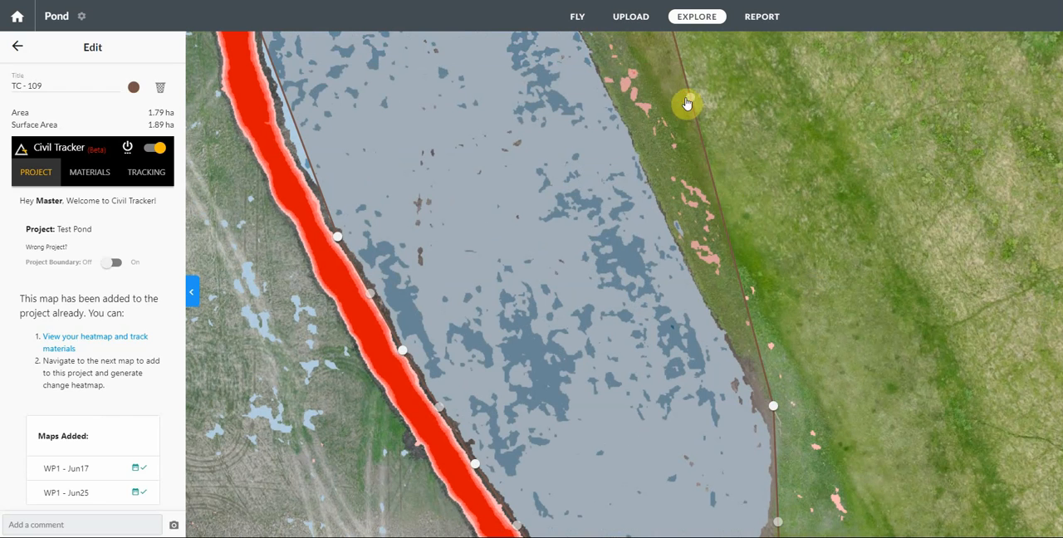
pyautogui.click(712, 131)
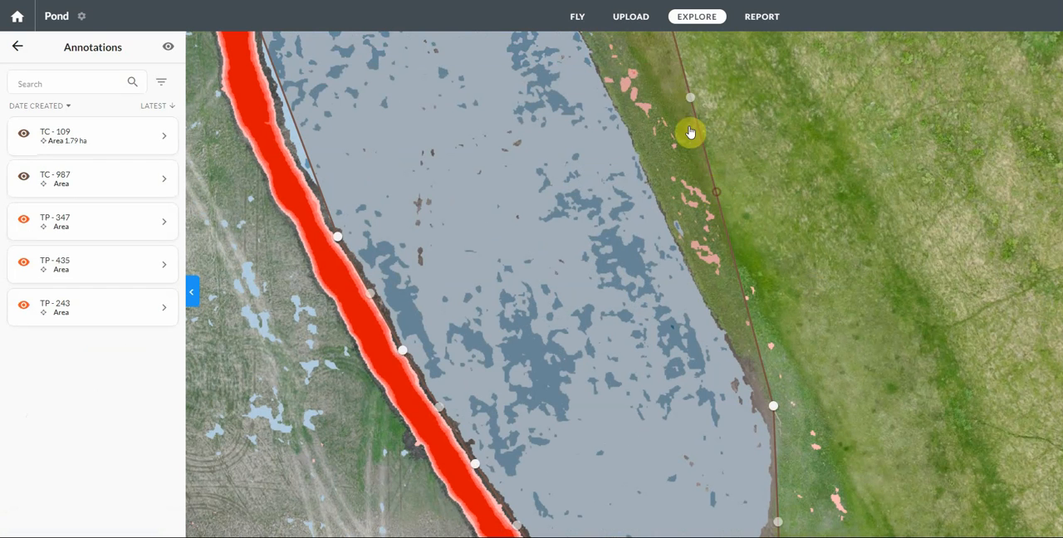
pyautogui.click(607, 88)
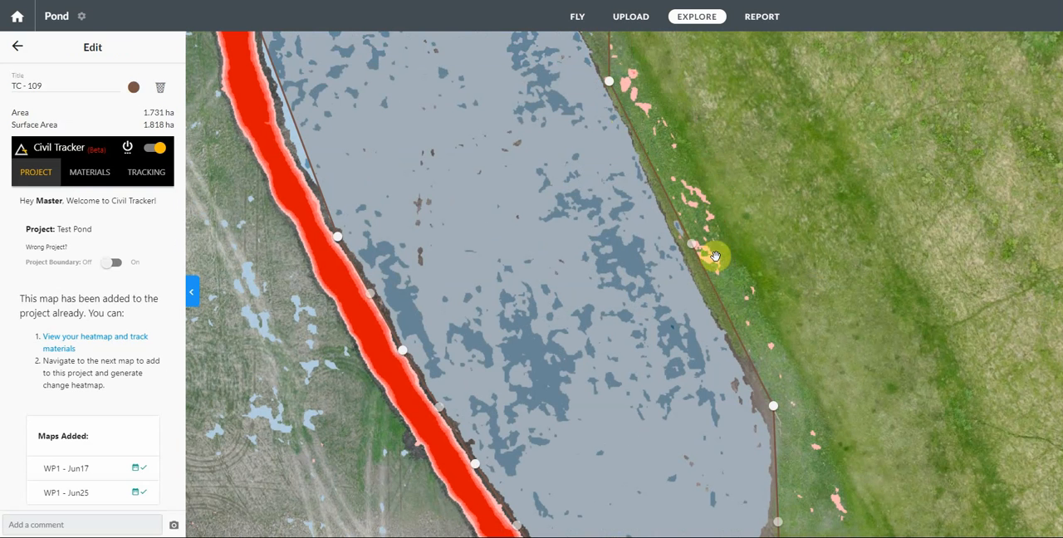
# Step: Fit both edges of the cut polygon to the strip's upper section, between the red band and the grass, to about 1.58 ha
pyautogui.moveTo(447, 296); pyautogui.dragTo(376, 307)
pyautogui.moveTo(438, 183); pyautogui.dragTo(504, 361)
pyautogui.moveTo(397, 335); pyautogui.dragTo(425, 397)
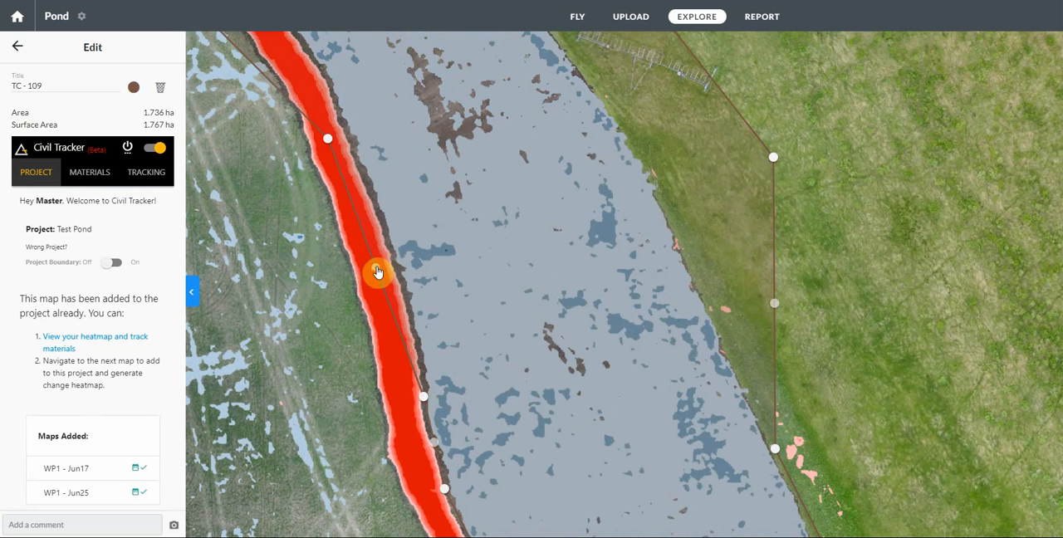
pyautogui.moveTo(377, 272); pyautogui.dragTo(393, 250)
pyautogui.moveTo(329, 140); pyautogui.dragTo(336, 103)
pyautogui.moveTo(773, 158); pyautogui.dragTo(641, 138)
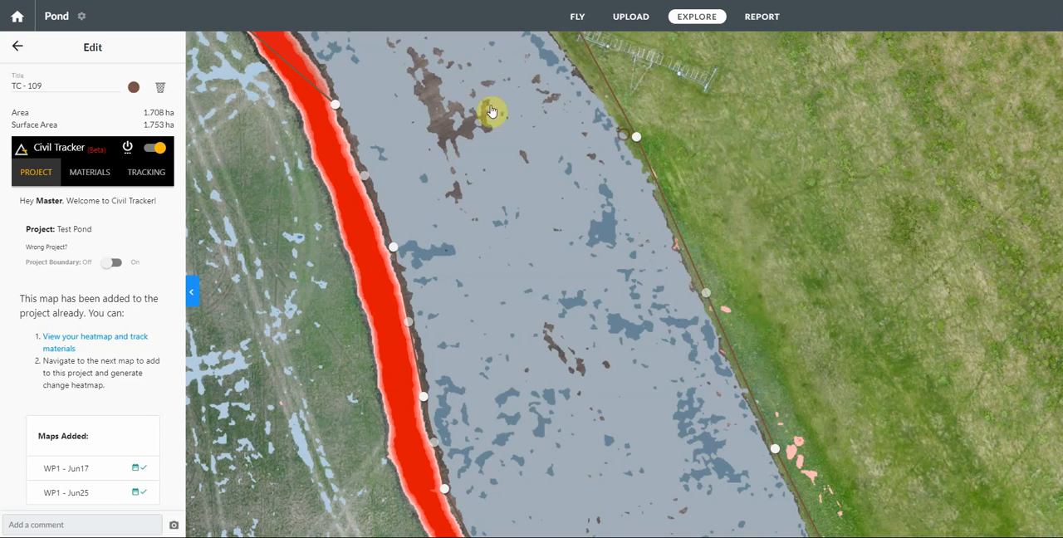
# Step: Wrap the cut polygon's west edge around the curved northern tip of the red band, to about 1.56 ha
pyautogui.moveTo(492, 116); pyautogui.dragTo(682, 429)
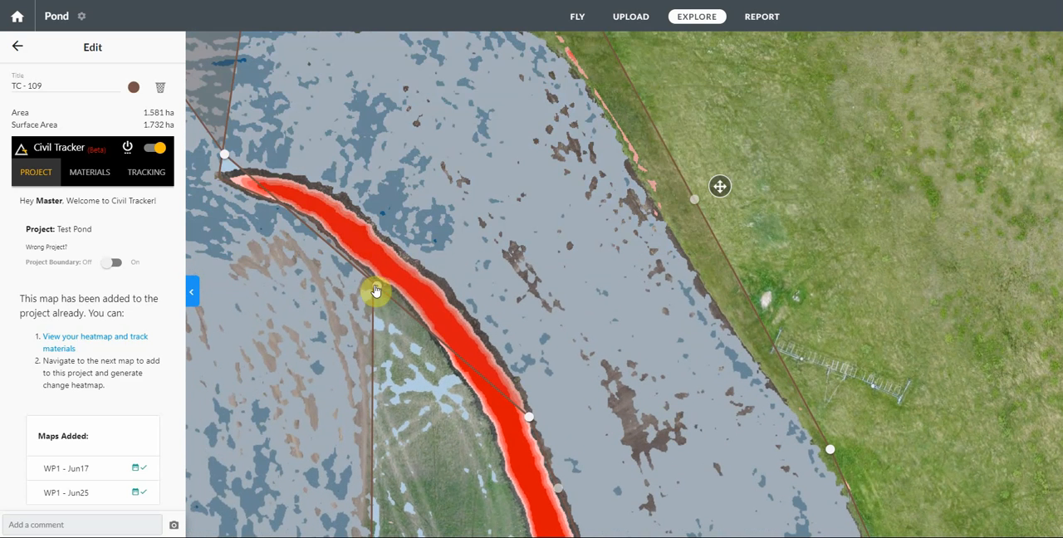
pyautogui.moveTo(376, 288); pyautogui.dragTo(440, 279)
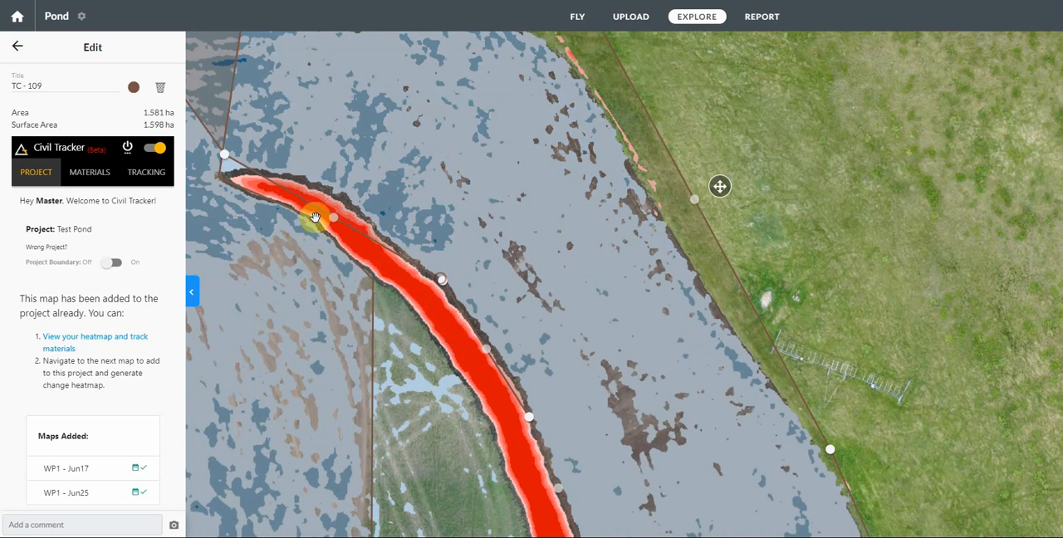
pyautogui.moveTo(332, 223); pyautogui.dragTo(340, 199)
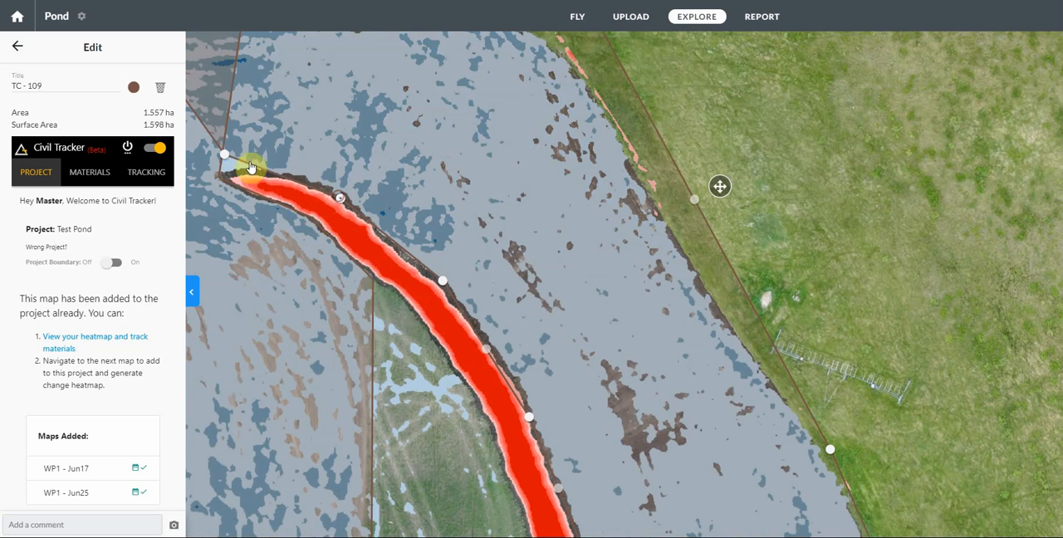
pyautogui.moveTo(228, 159); pyautogui.dragTo(223, 173)
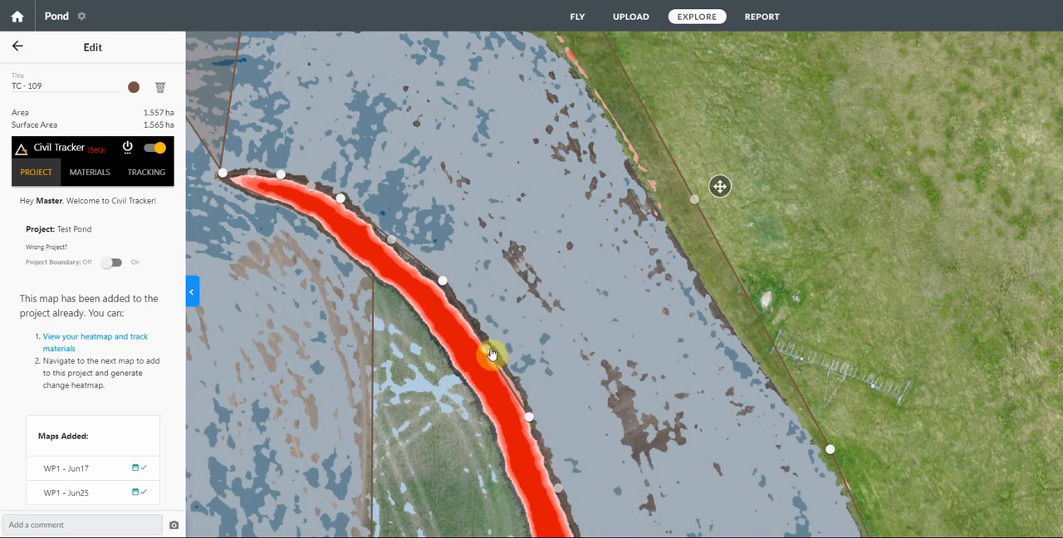
# Step: Fit the cut polygon's northern corners to the strip's top edge and the main cut's boundary, to about 1.39 ha
pyautogui.moveTo(521, 273); pyautogui.dragTo(568, 396)
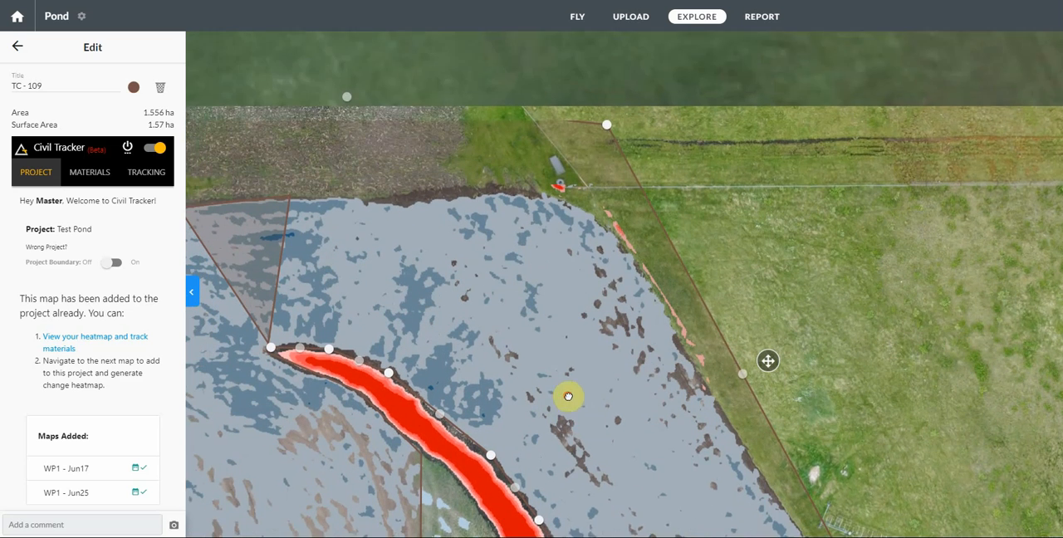
pyautogui.moveTo(597, 178); pyautogui.dragTo(595, 202)
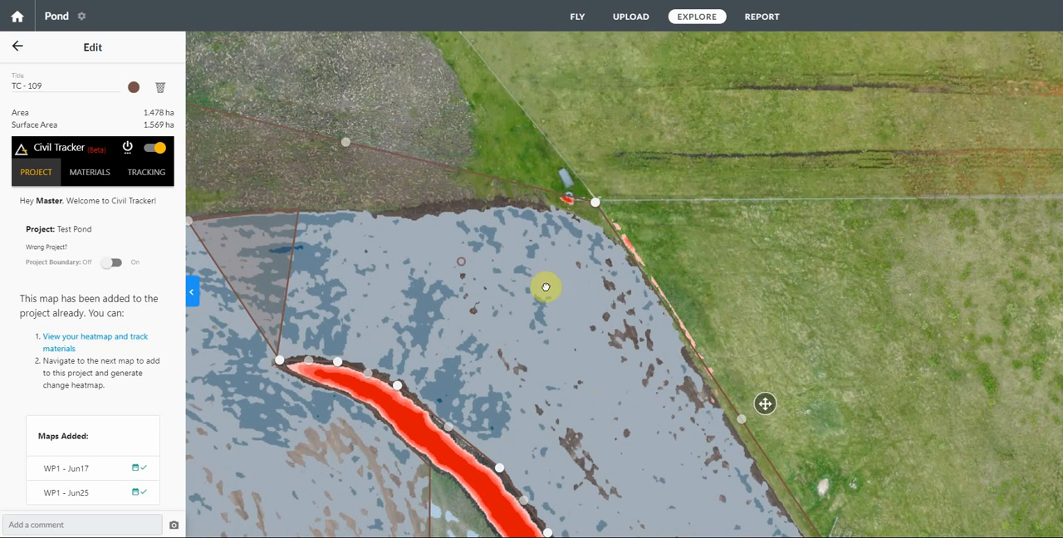
pyautogui.moveTo(543, 288); pyautogui.dragTo(686, 306)
pyautogui.moveTo(322, 131); pyautogui.dragTo(523, 254)
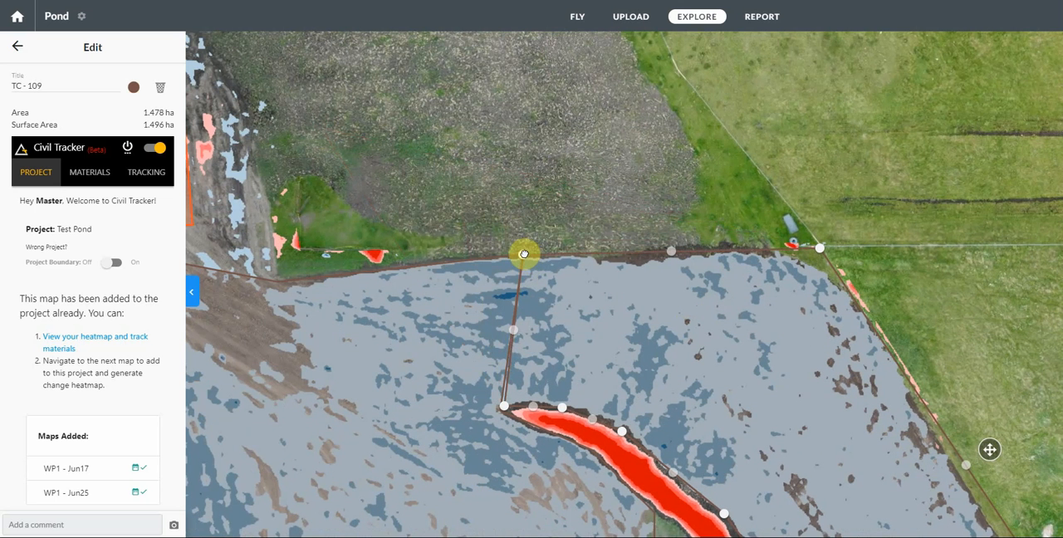
pyautogui.moveTo(503, 410); pyautogui.dragTo(501, 407)
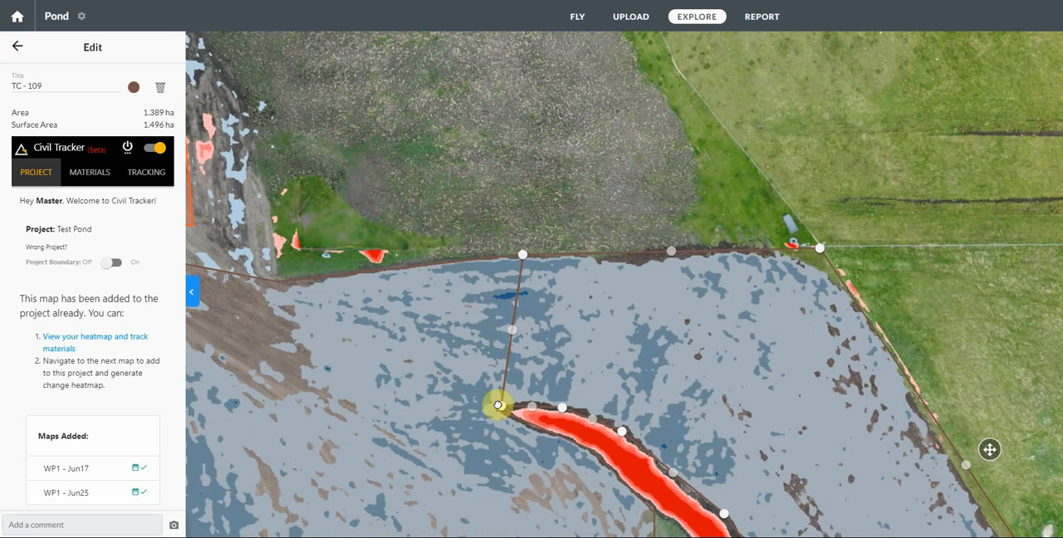
# Step: Check the cut polygon's outline along both sides of the strip and close its editing
pyautogui.scroll(-1, 385, 87)
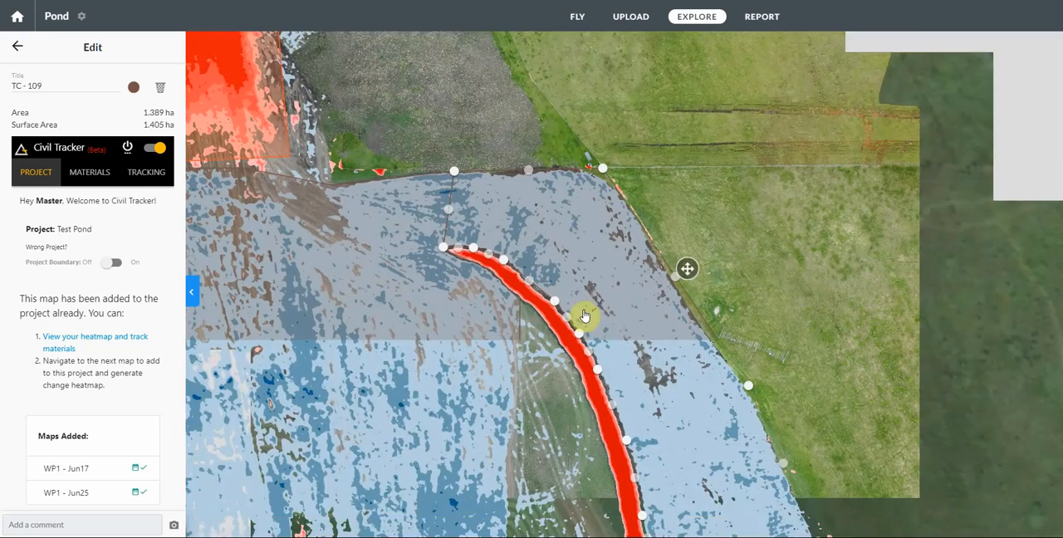
pyautogui.moveTo(619, 323); pyautogui.dragTo(486, 85)
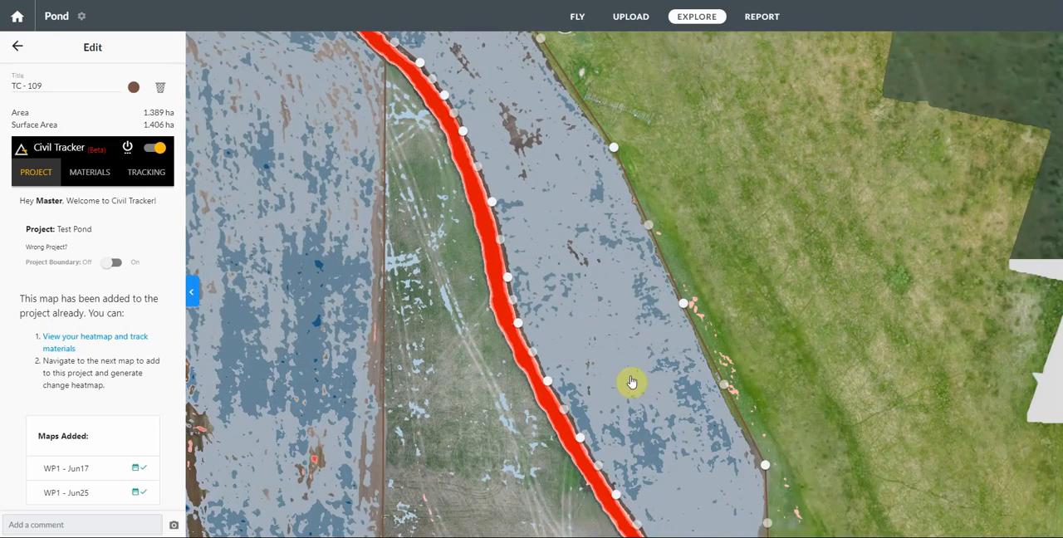
pyautogui.moveTo(629, 340); pyautogui.dragTo(527, 133)
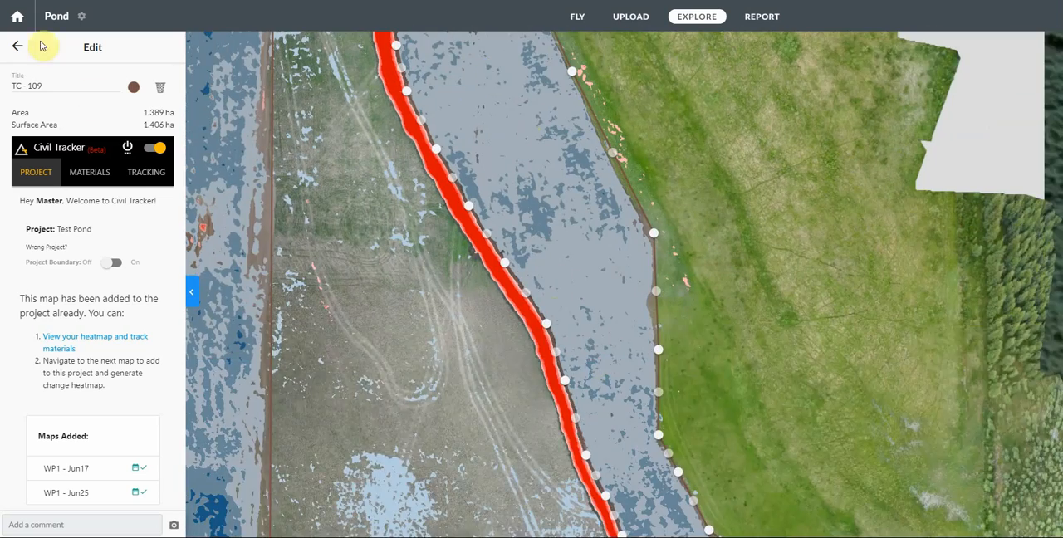
pyautogui.click(17, 50)
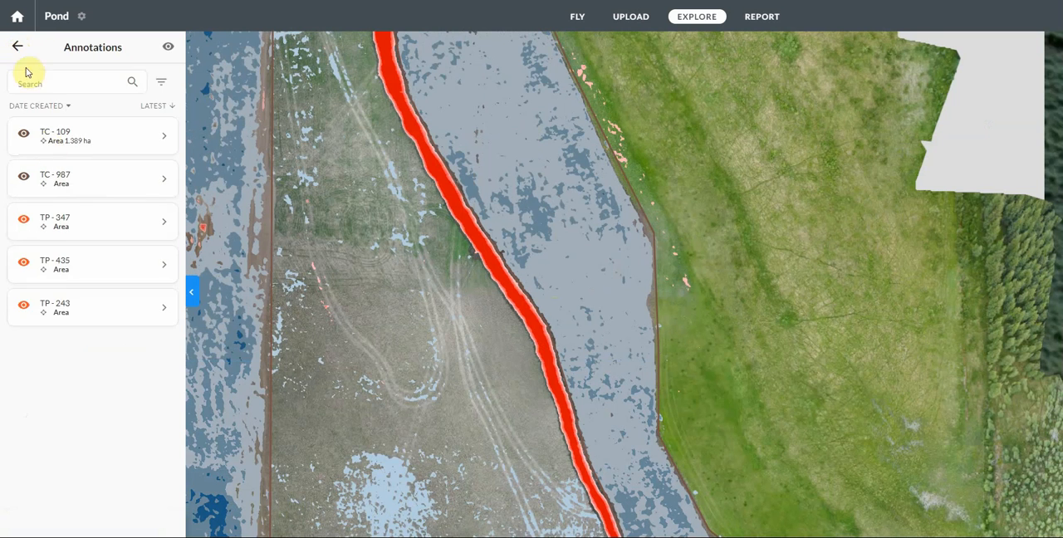
# Step: Save the strip's new topsoil cut polygon to the project's user polygons and turn its display on the map back on
pyautogui.click(18, 53)
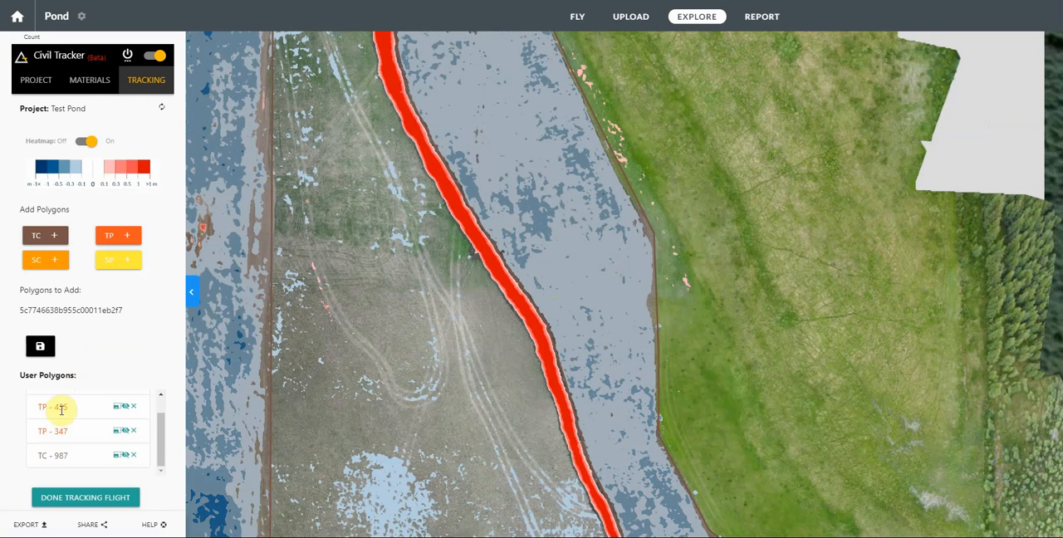
pyautogui.click(42, 352)
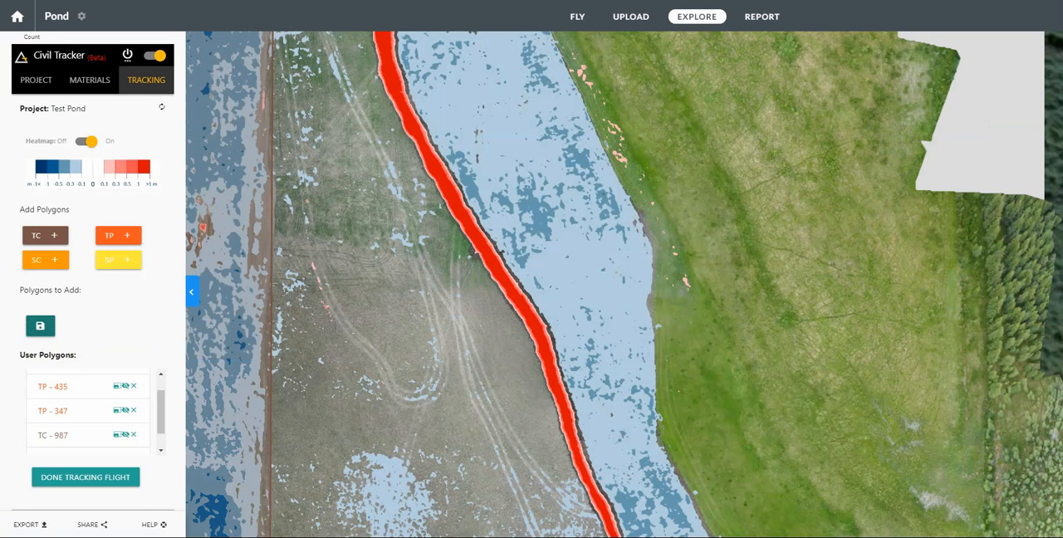
pyautogui.scroll(-1, 54, 427)
pyautogui.click(126, 437)
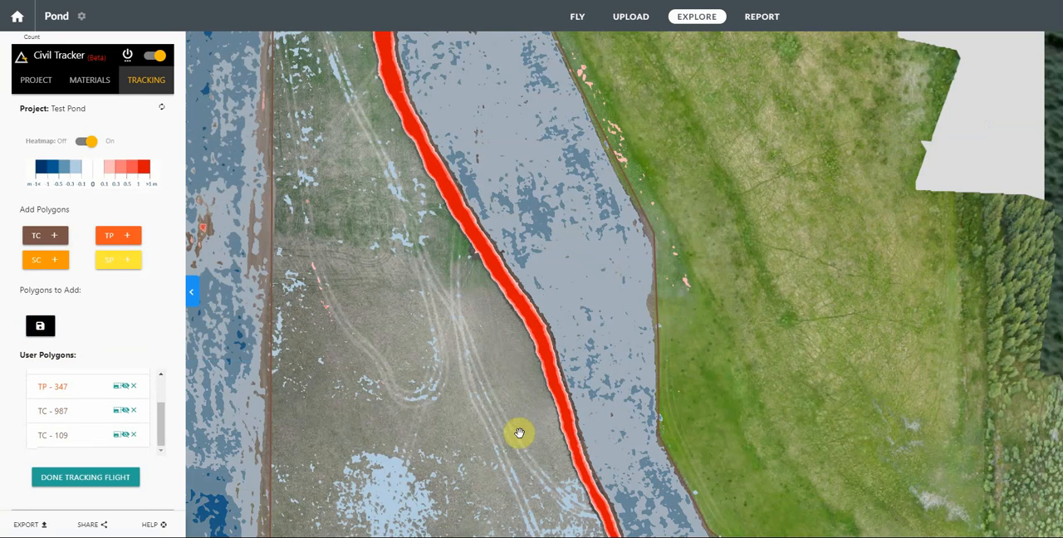
# Step: Check the saved polygons across the whole pond site, mark tracking of this flight as done and dismiss the notice
pyautogui.moveTo(518, 432); pyautogui.dragTo(434, 161)
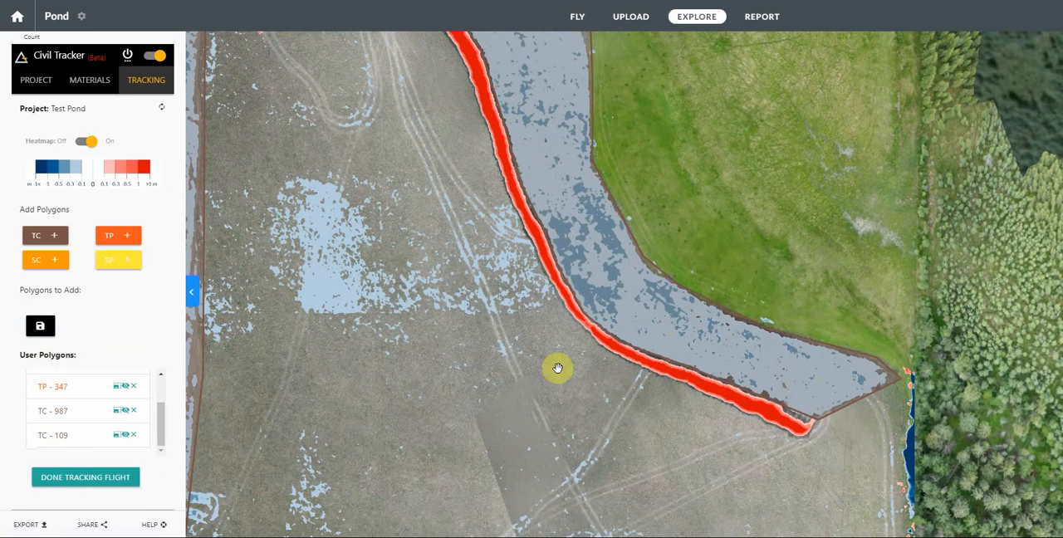
pyautogui.scroll(-1, 618, 360)
pyautogui.scroll(-1, 642, 352)
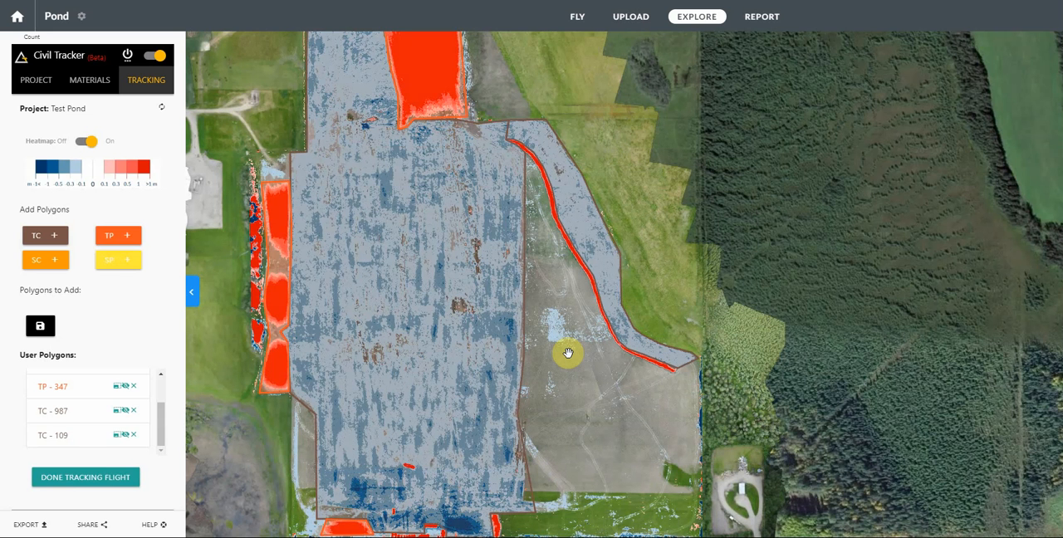
pyautogui.scroll(-1, 568, 354)
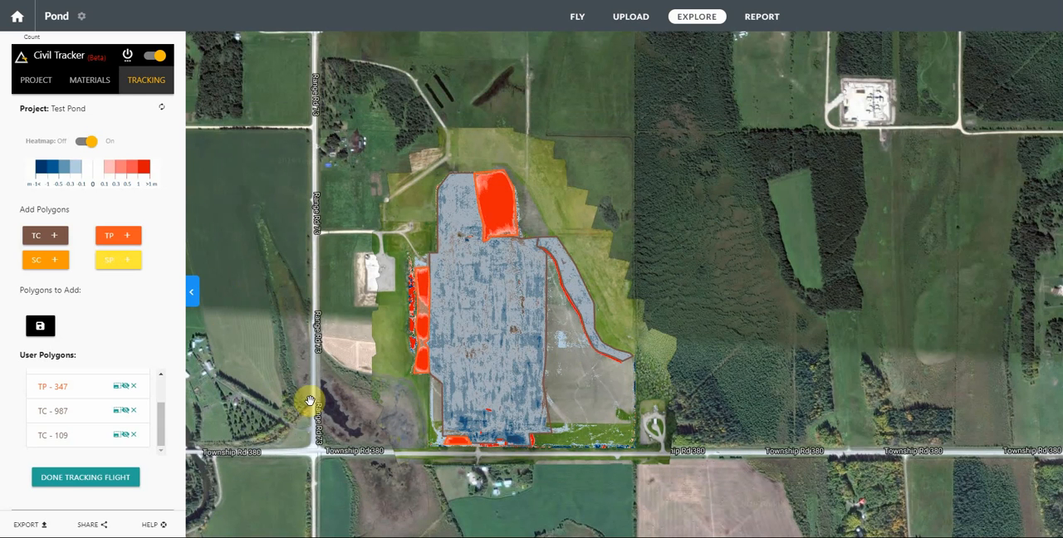
pyautogui.click(81, 483)
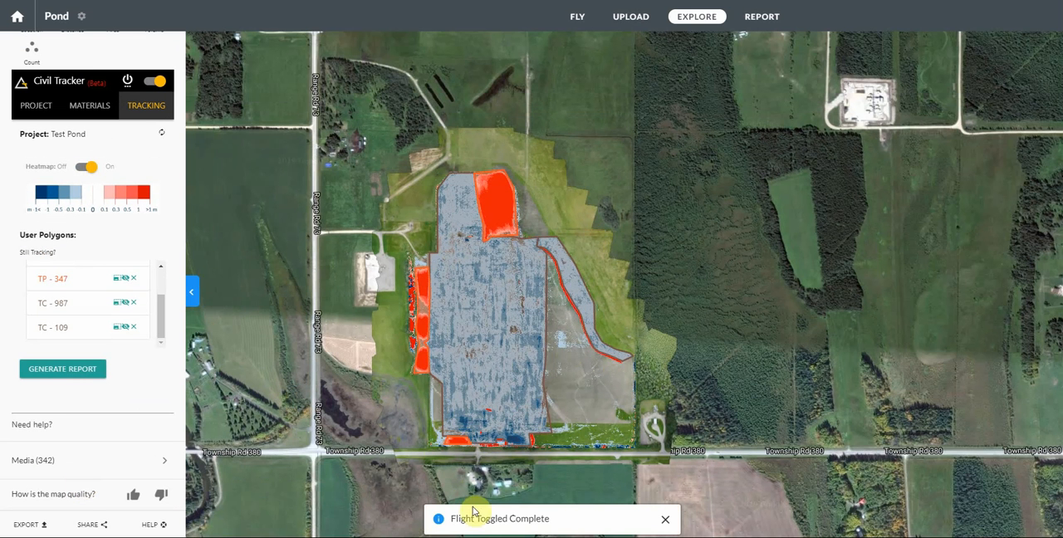
pyautogui.click(666, 522)
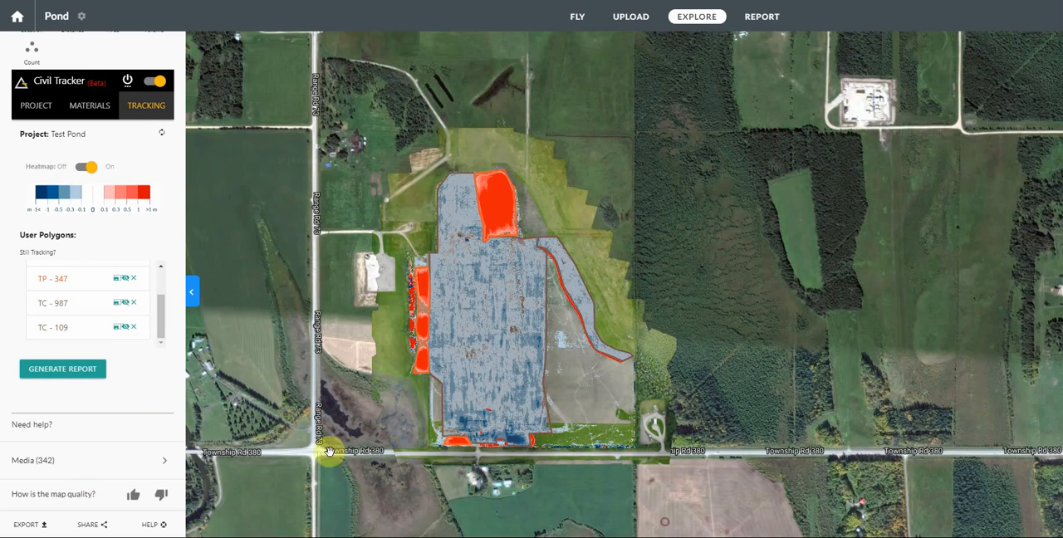
# Step: Generate the progress report for the tracked flight and dismiss the notice
pyautogui.click(60, 374)
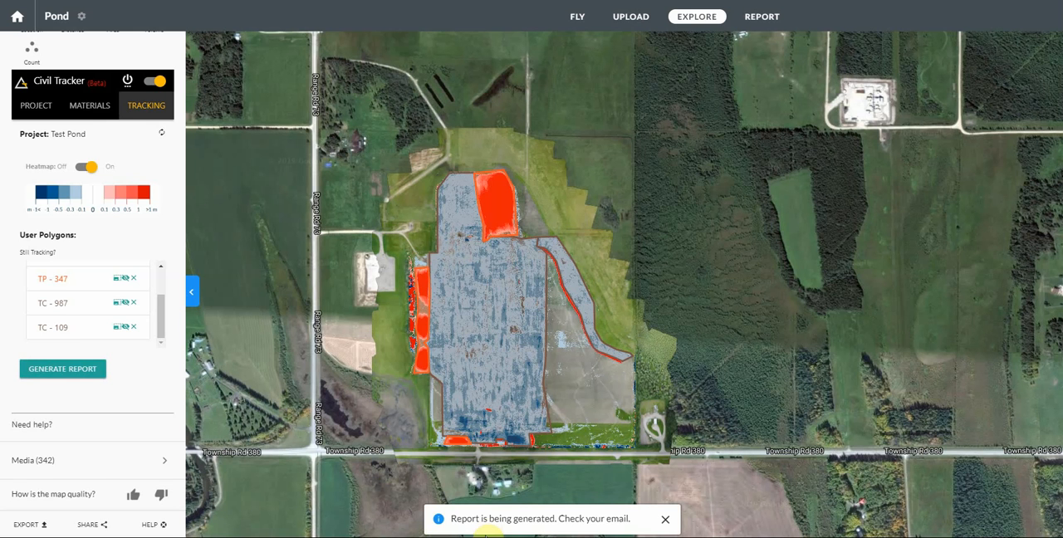
pyautogui.click(666, 521)
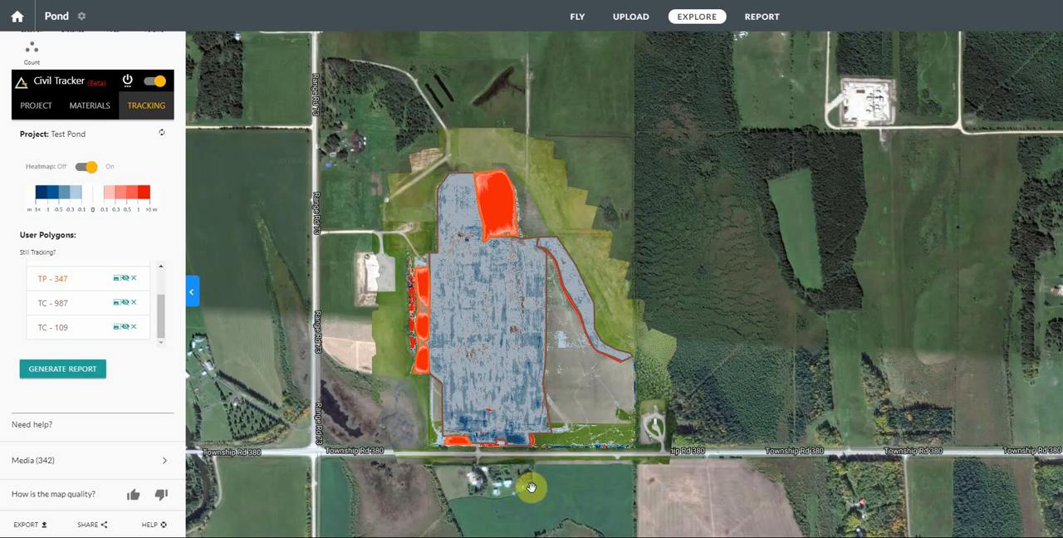
pyautogui.scroll(3, 92, 274)
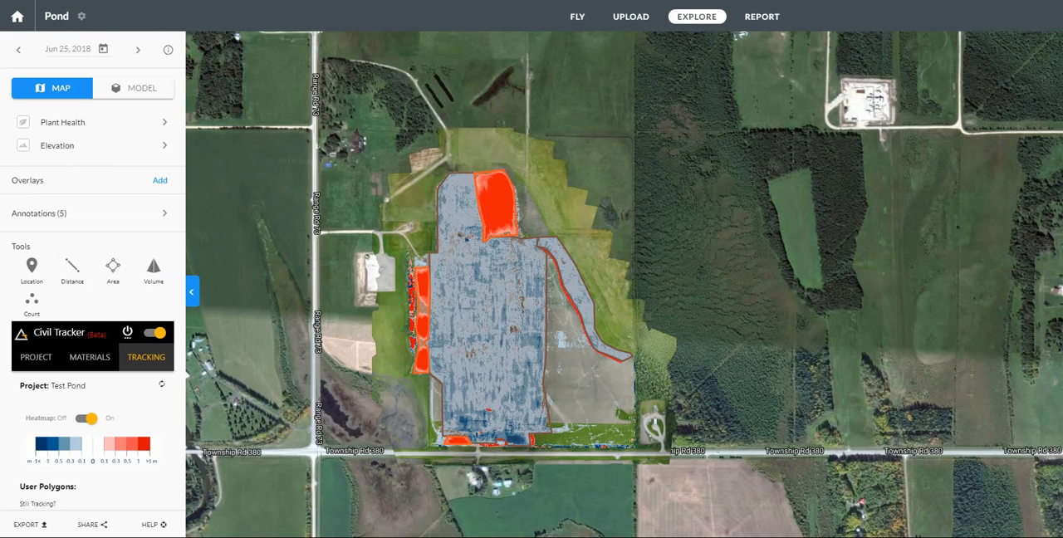
# Step: Bring up Test Pond - Progress Report.pdf in Adobe Acrobat Pro DC over the map and widen its window for reading
pyautogui.moveTo(0, 30); pyautogui.dragTo(375, 17)
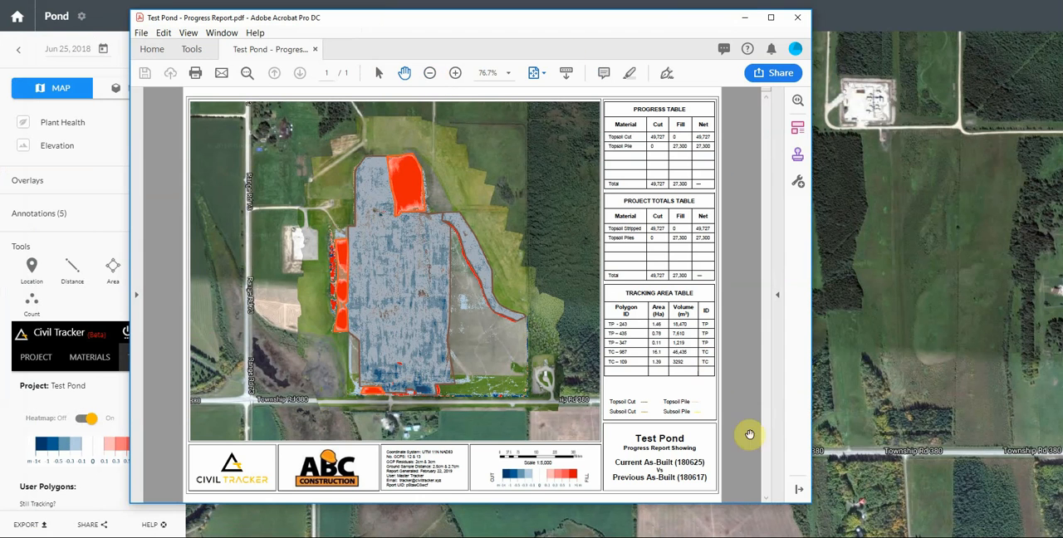
pyautogui.moveTo(810, 504); pyautogui.dragTo(983, 514)
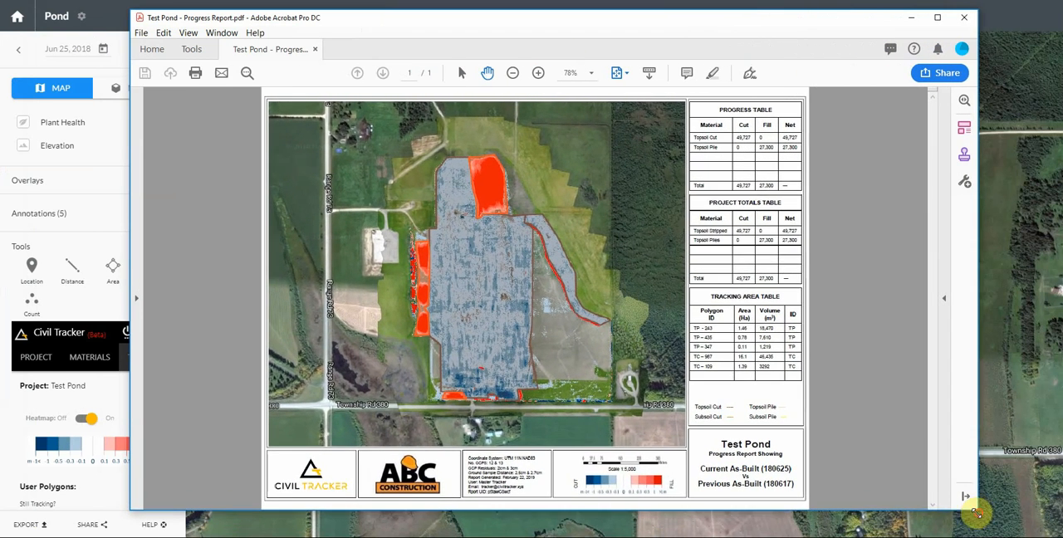